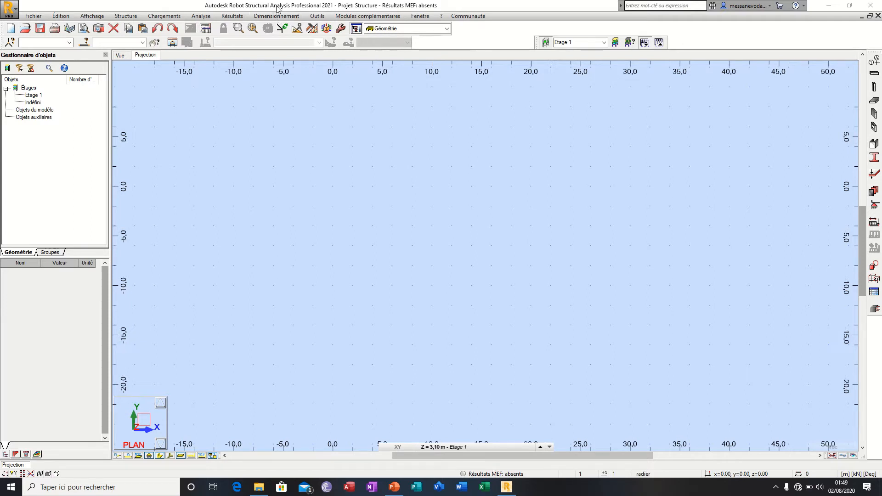
Step: Open the screen capture settings for the current Projection view
click(33, 15)
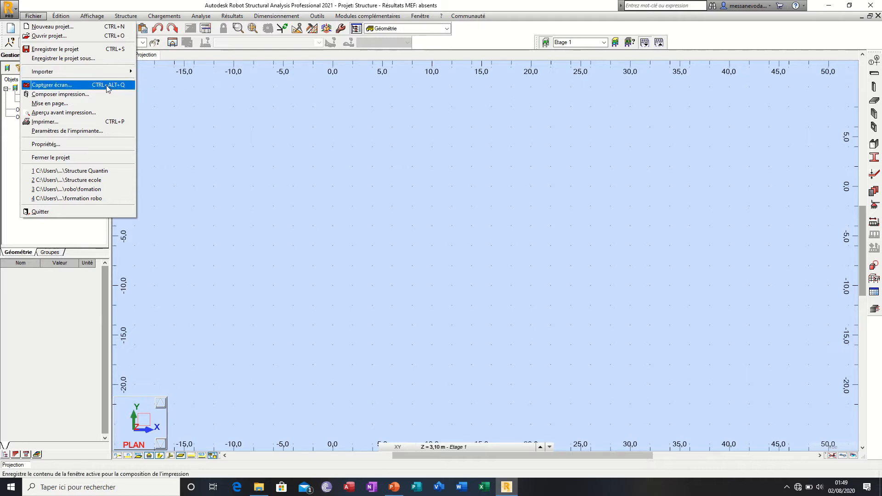
click(296, 167)
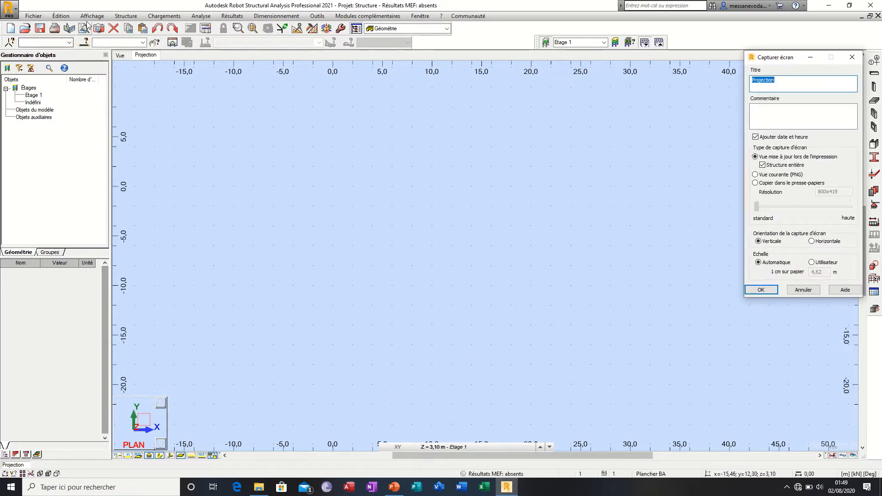
Step: Draw a horizontal radier floor as a contour through about (-2, 4), (16, 4), (12, -6) and (22, -2) on Etage 1
click(878, 105)
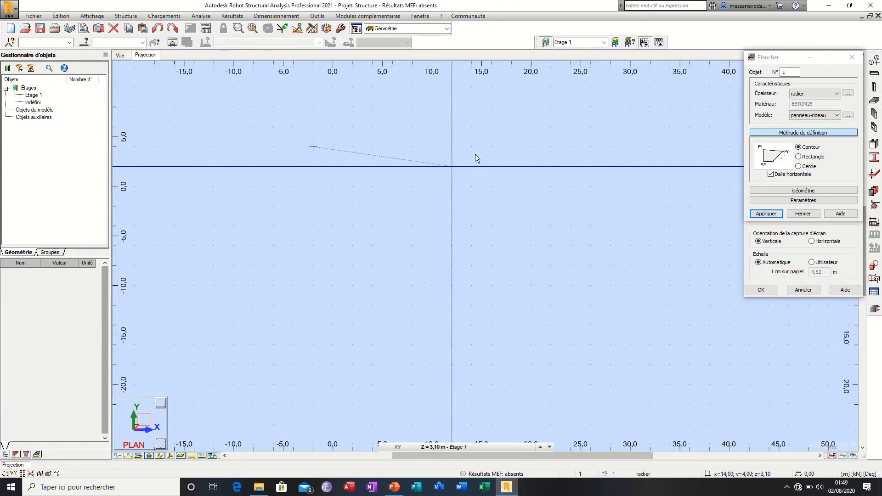
click(487, 147)
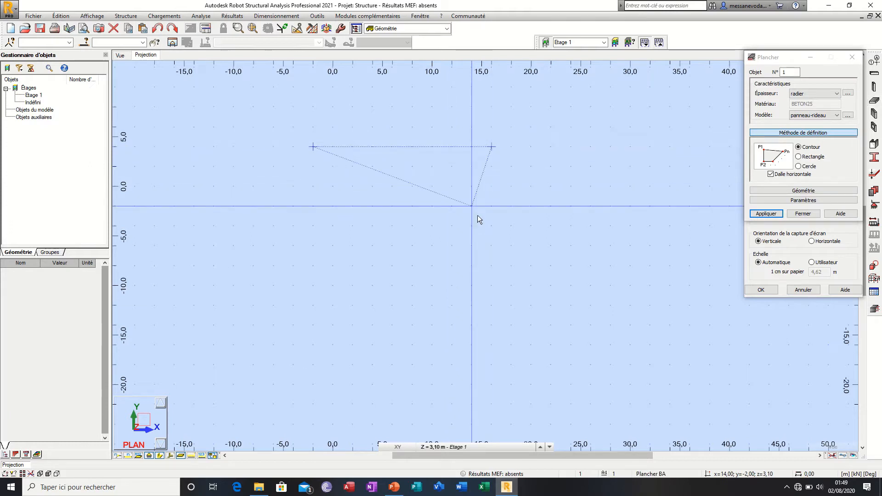
click(448, 244)
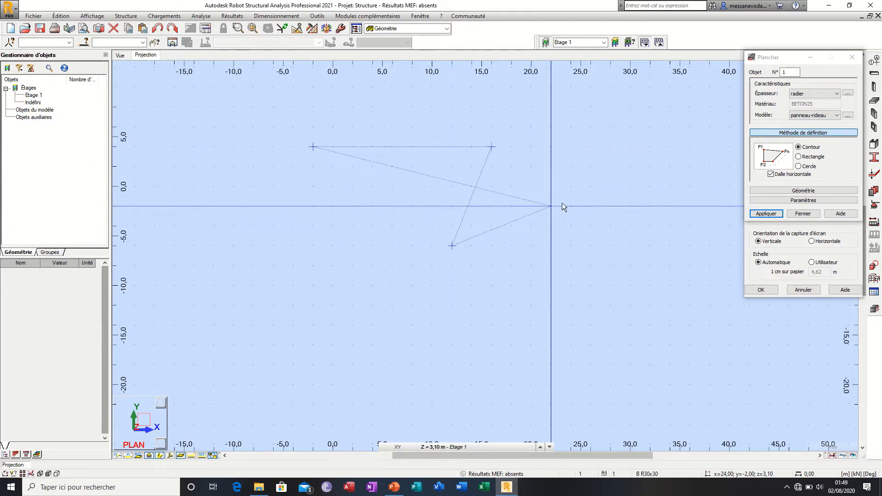
click(553, 206)
click(766, 213)
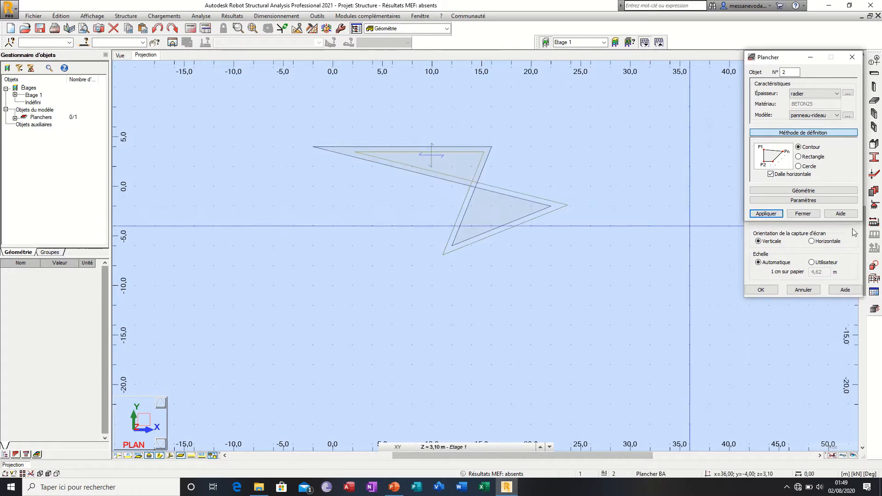
click(803, 214)
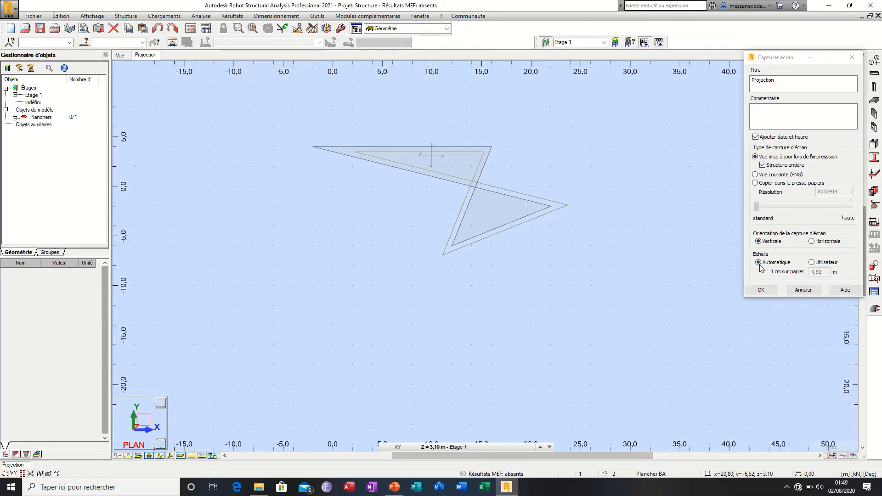
Step: Confirm the screen capture titled Projection and add it to the printout composition
click(768, 291)
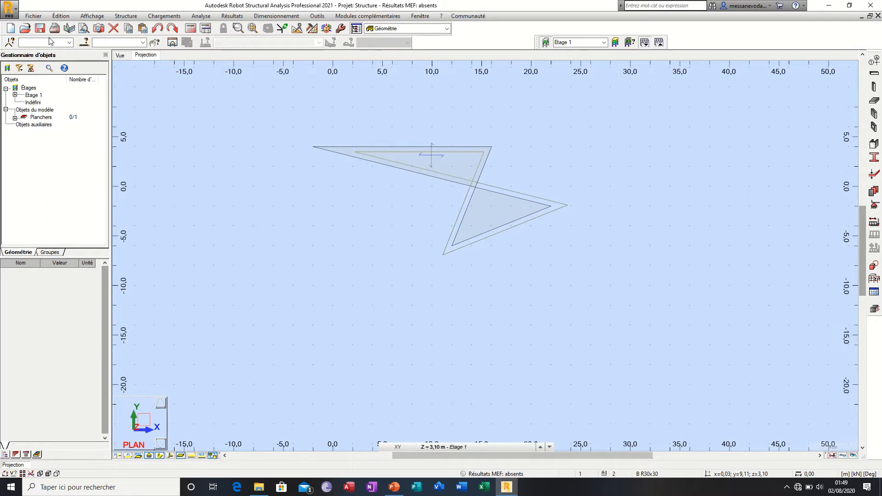
click(33, 16)
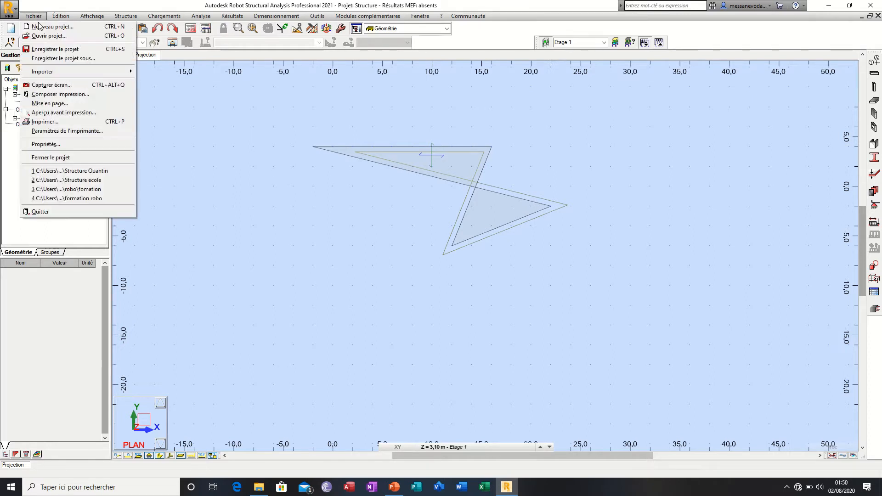
click(60, 93)
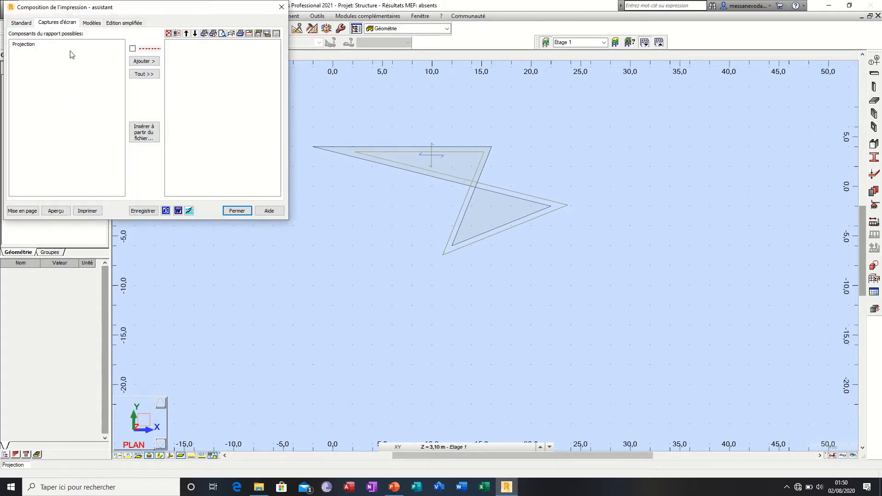
click(24, 44)
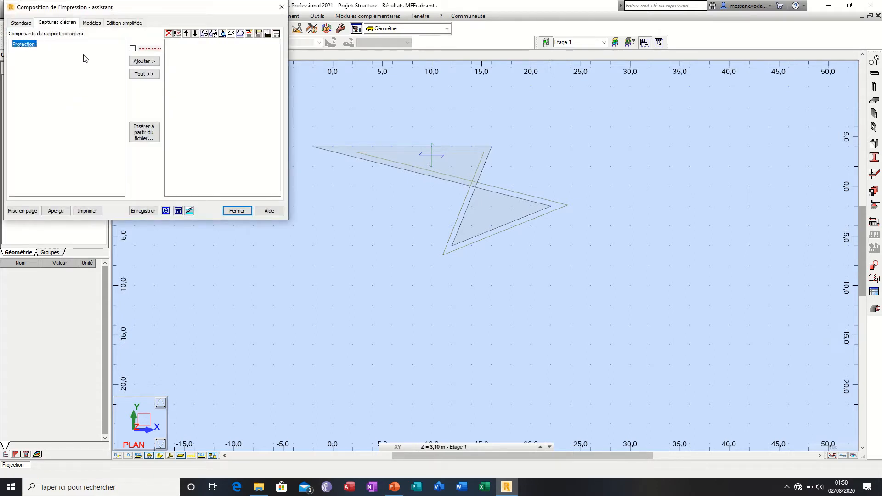
click(145, 62)
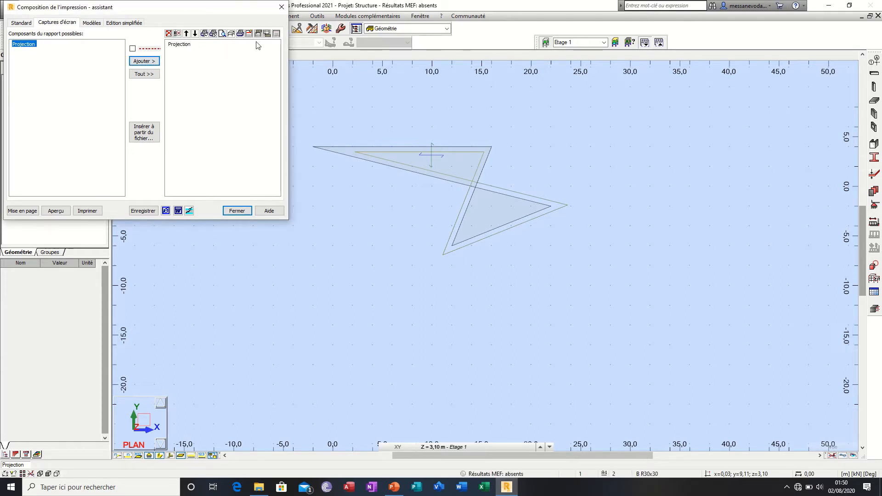
Step: Preview the composed calculation note through to the page with the Projection capture, and close the composition
click(223, 34)
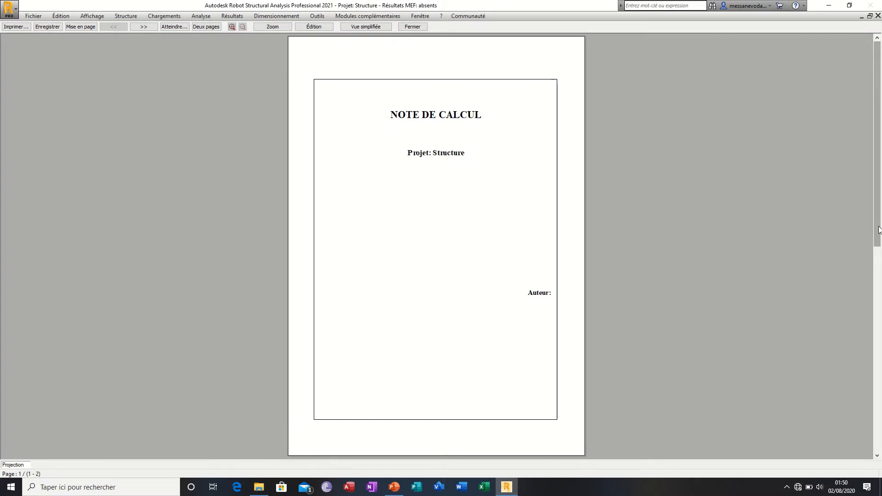
click(877, 455)
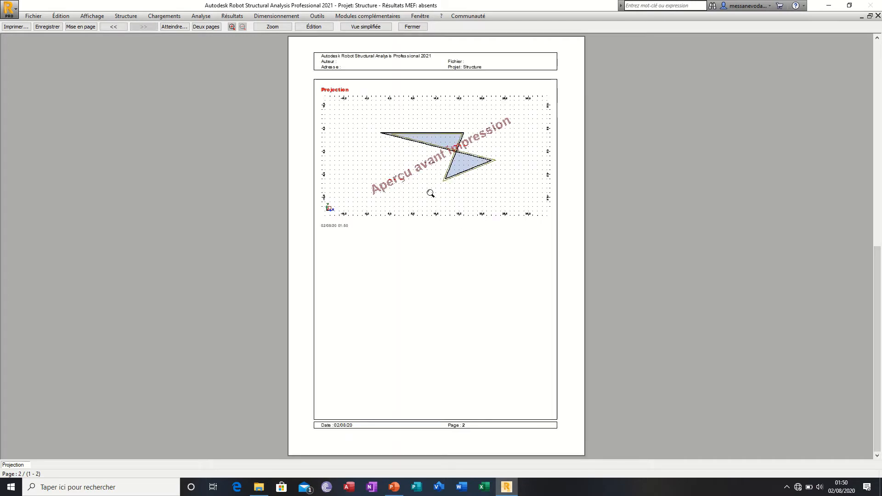
click(412, 27)
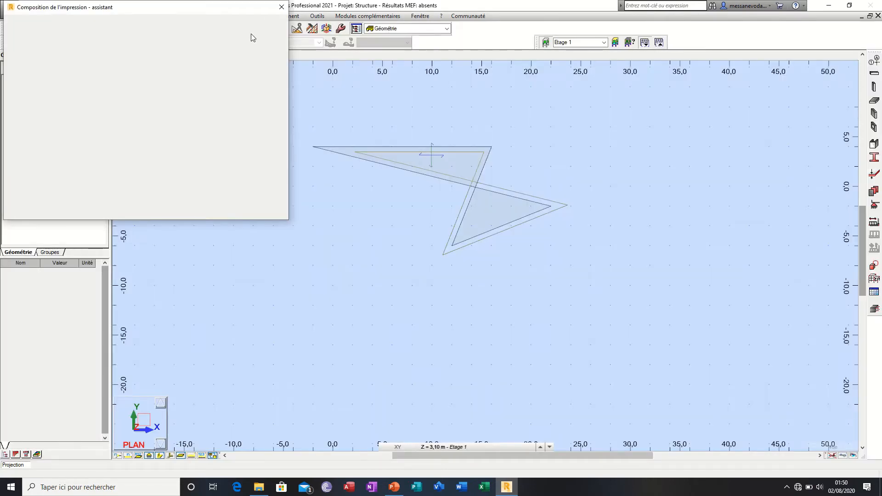
click(282, 7)
Step: In the project properties, set the dossier number to 125 and the phase to Démarrage, and enter the street address
click(33, 15)
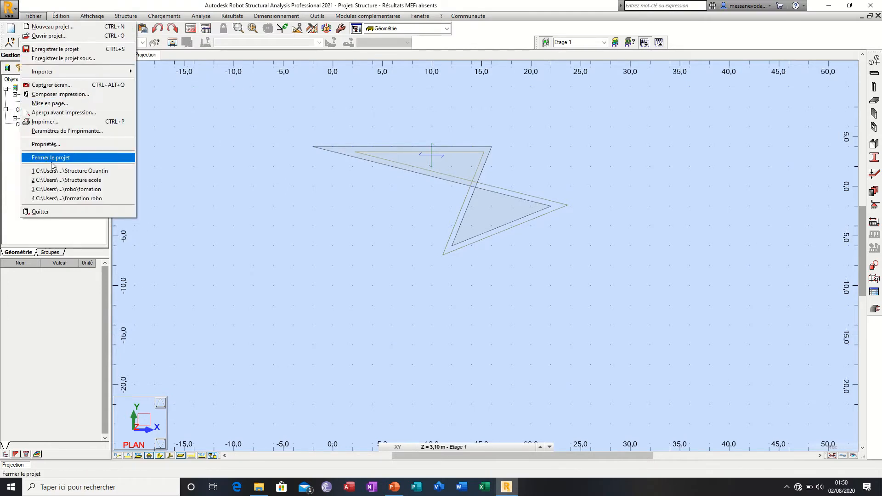
click(87, 145)
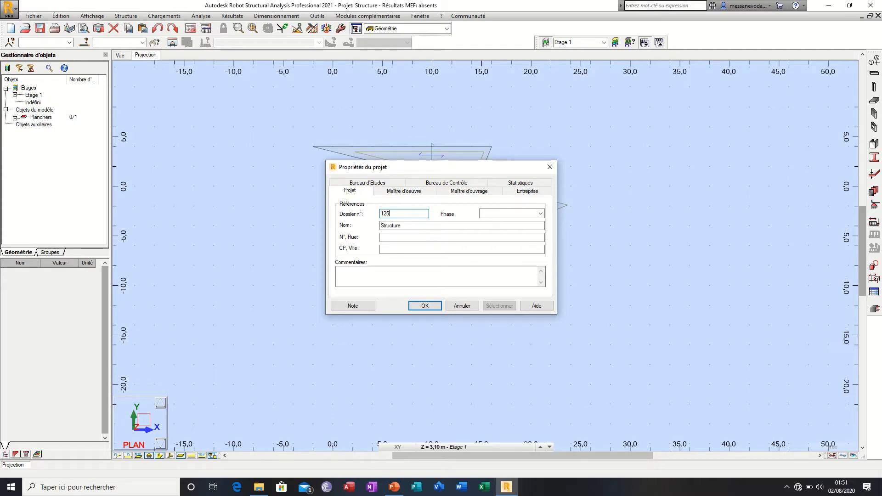
click(523, 217)
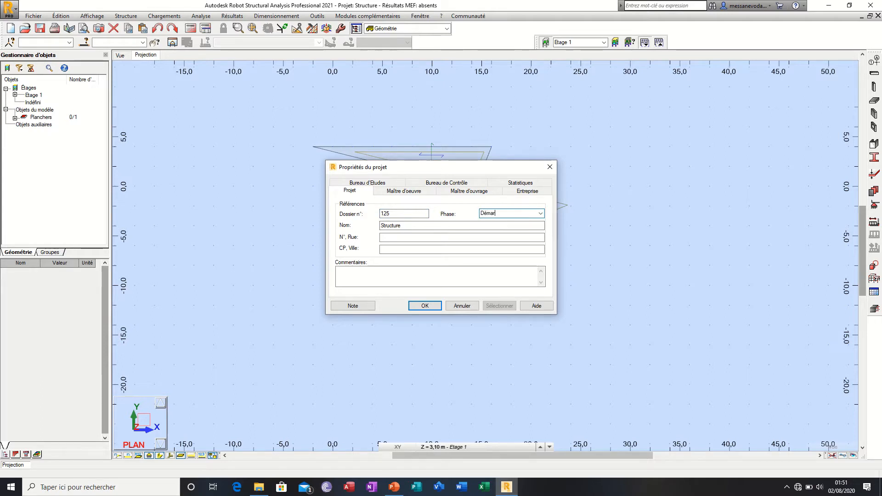
text(Démarraghe)
click(406, 238)
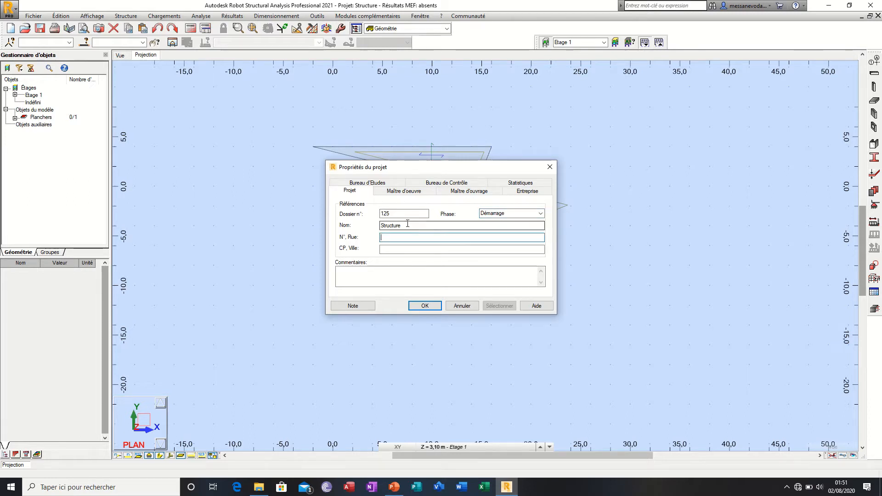
click(408, 227)
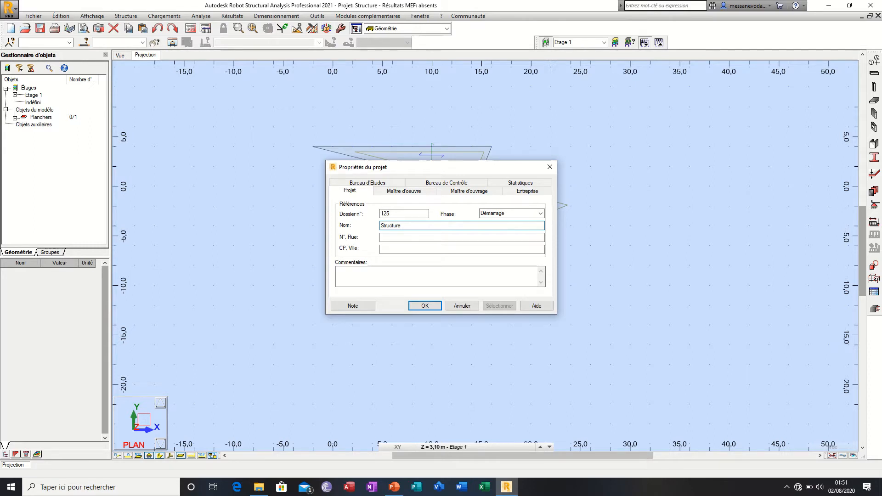
text(d)
click(406, 238)
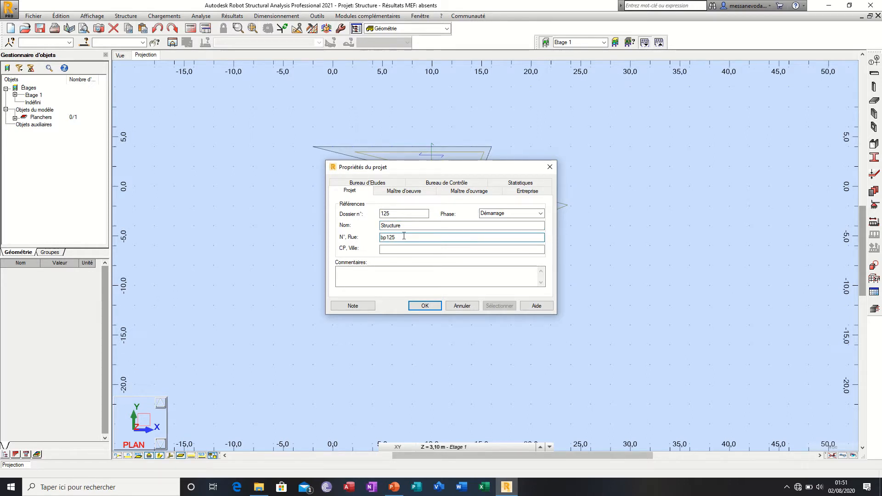
click(388, 250)
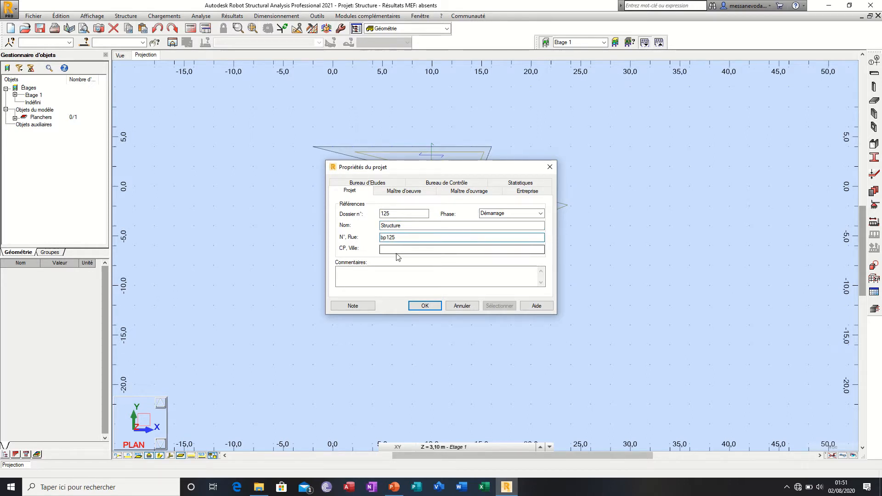
click(413, 283)
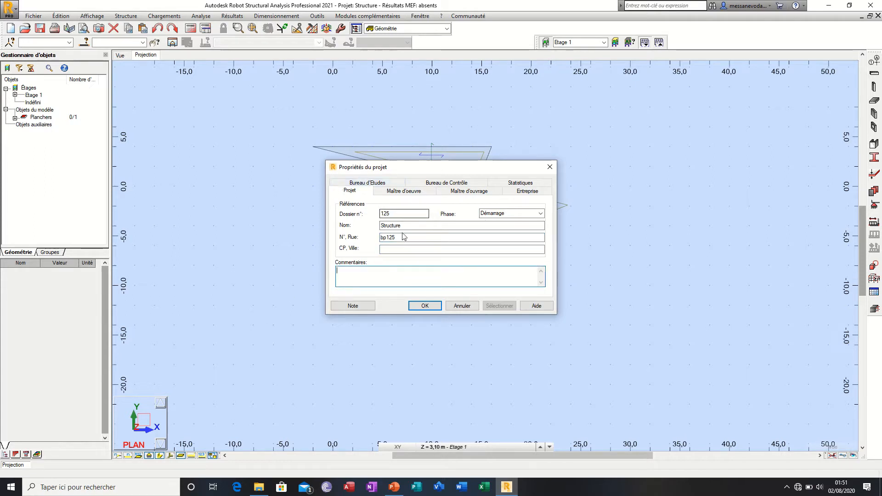
Step: Enter the Maître d'oeuvre's name in the project properties, leaving the address and contact fields blank
click(407, 193)
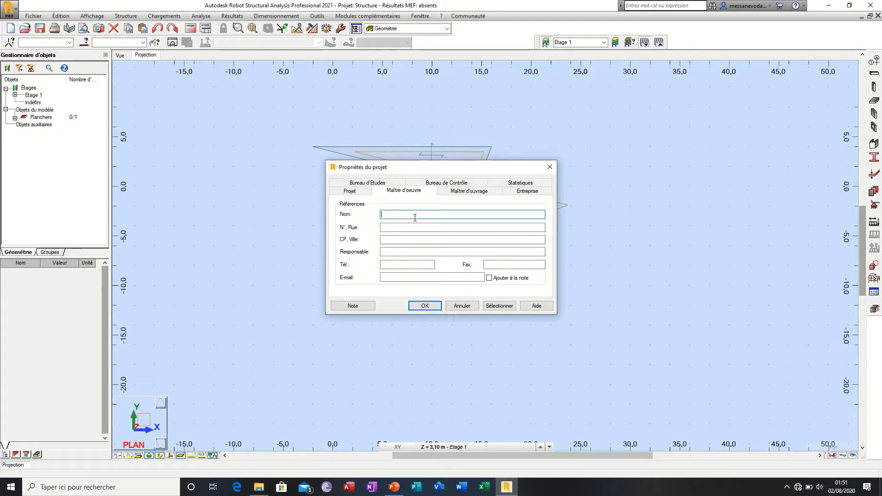
text(m)
key(BackSpace)
click(402, 226)
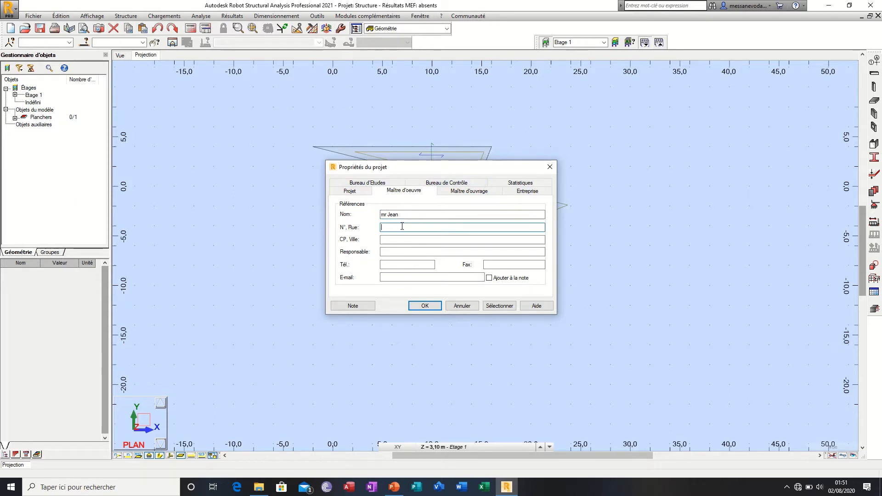
click(405, 266)
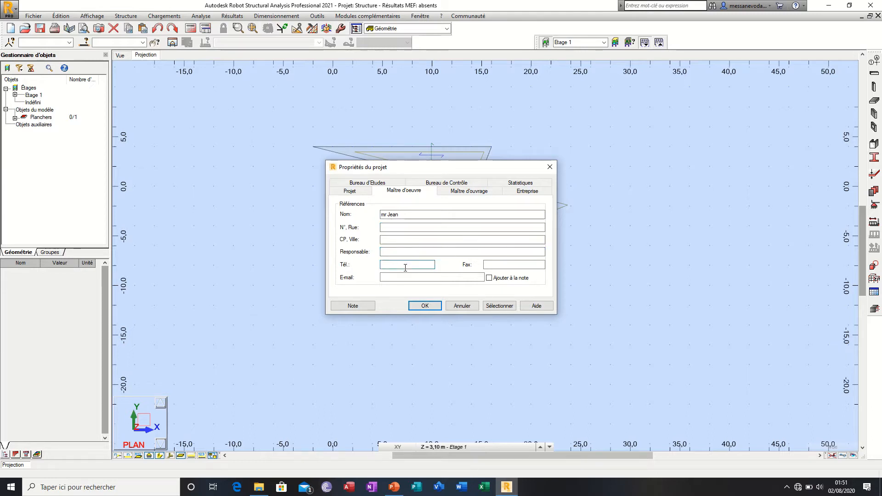
click(406, 277)
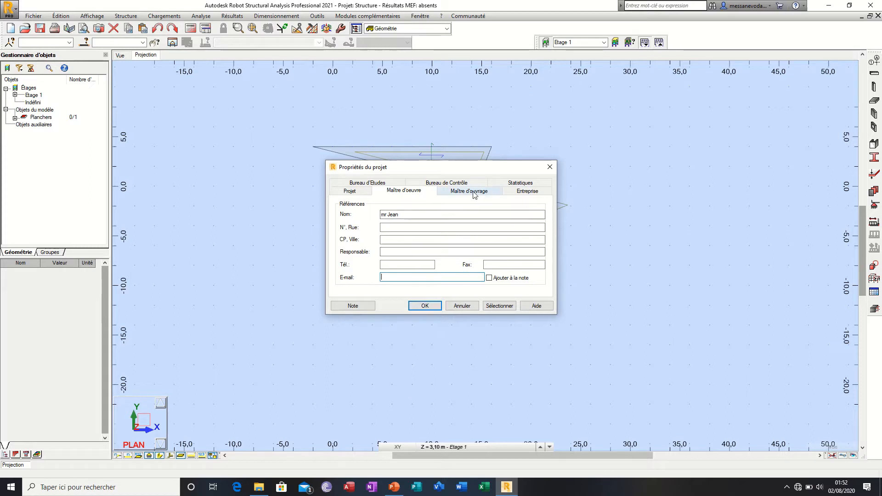
Step: Review the Entreprise and Statistiques sections of the project properties and accept the properties
click(531, 191)
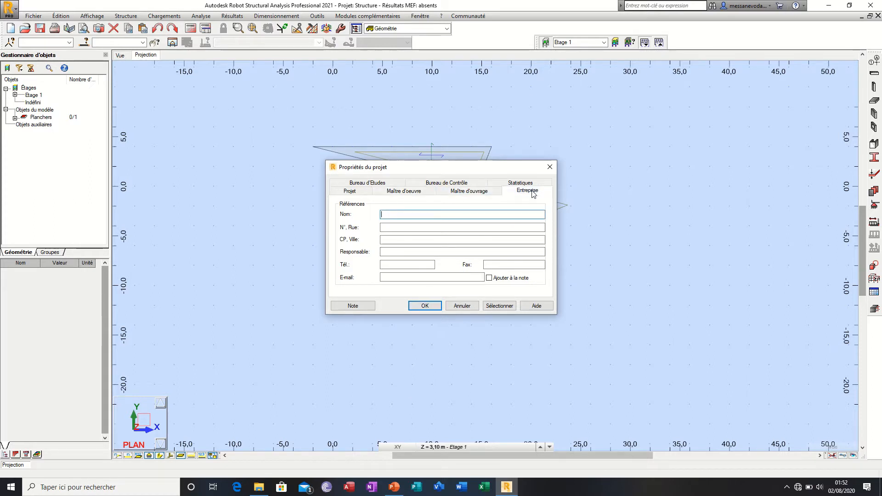
click(524, 183)
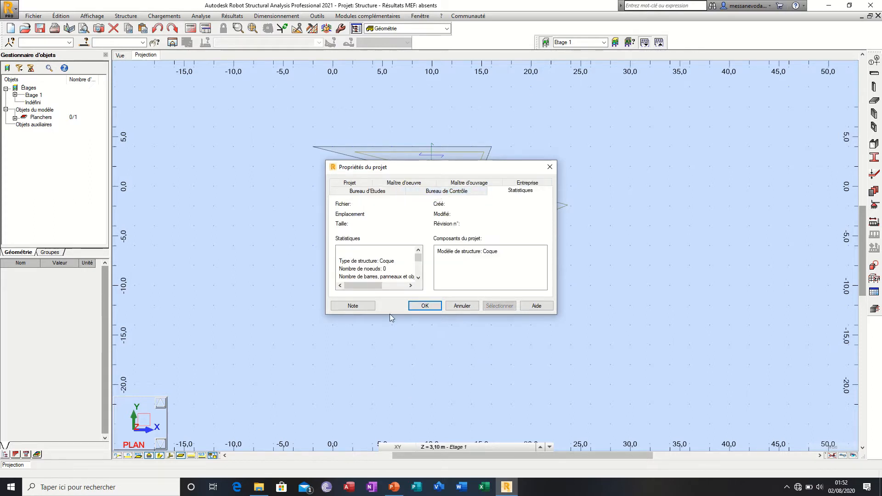
click(432, 307)
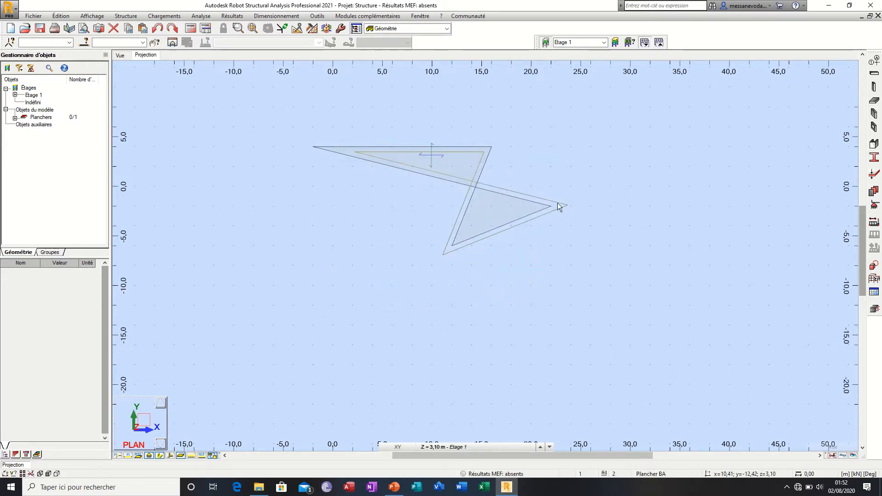
click(34, 18)
mouse_move(71, 18)
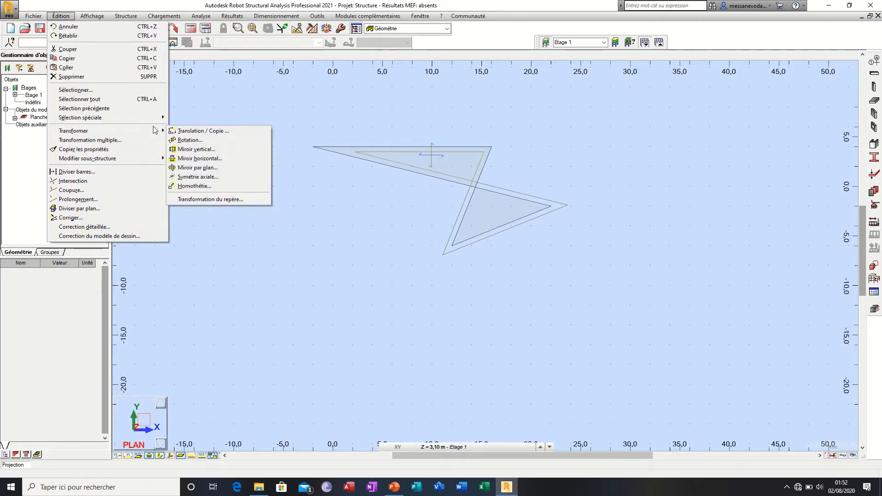
mouse_move(153, 135)
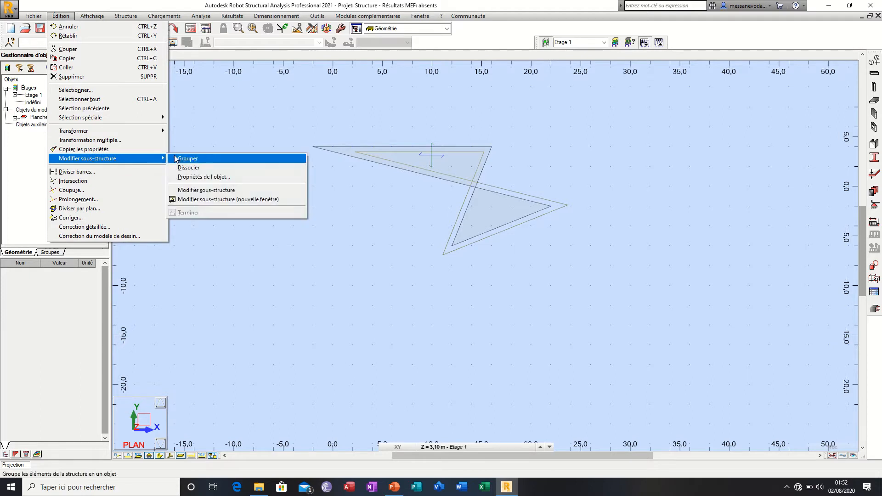
click(187, 124)
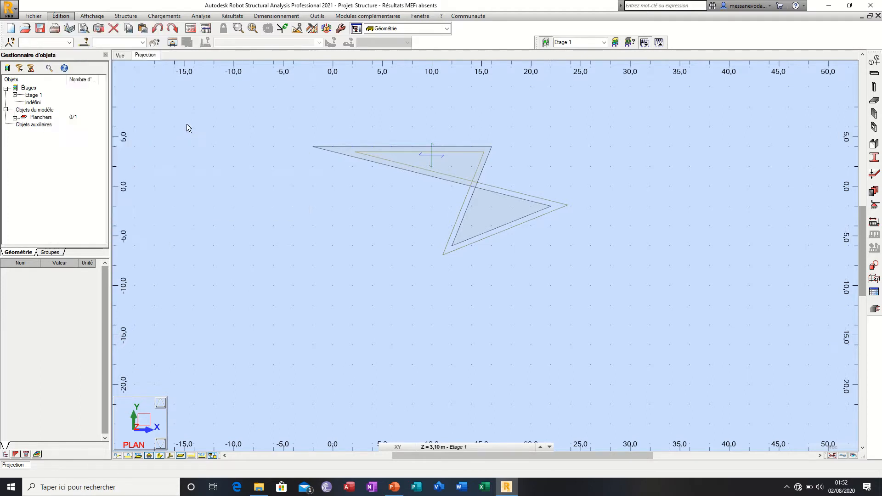
click(90, 17)
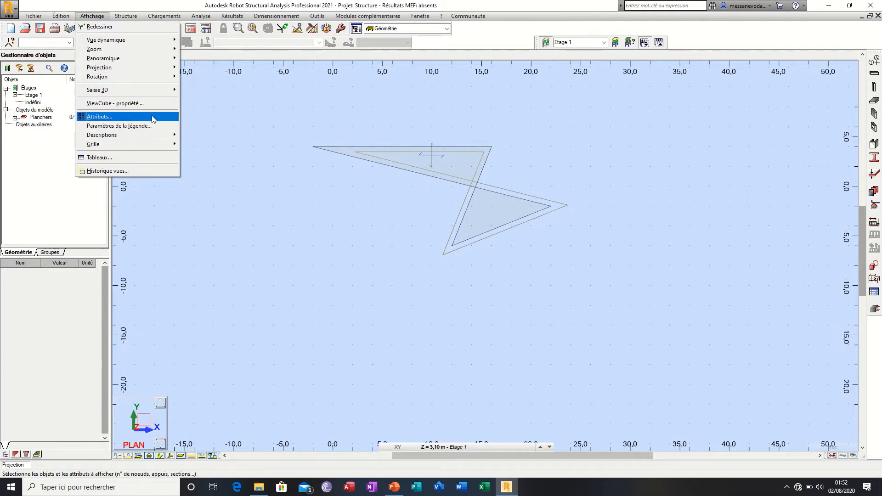
Step: Review the Barres display attributes with Croquis on and Profilés - légende par couleurs off, apply them and close the attribute settings
click(152, 117)
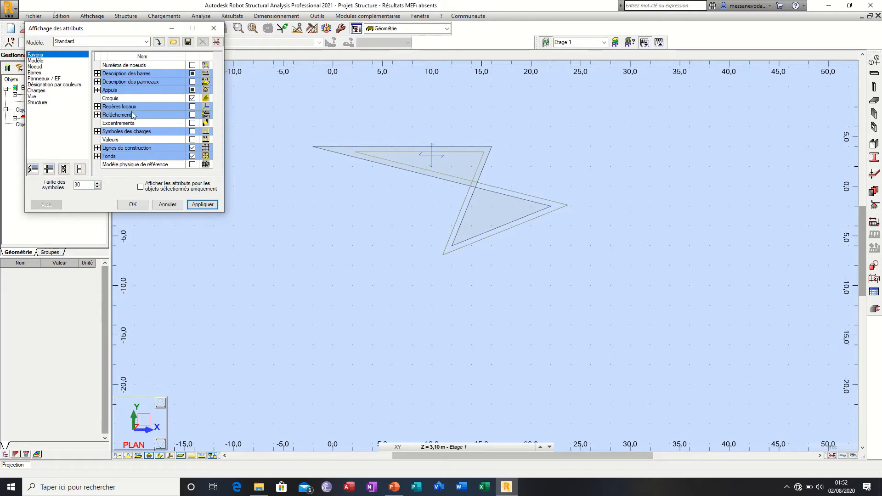
click(34, 61)
click(37, 73)
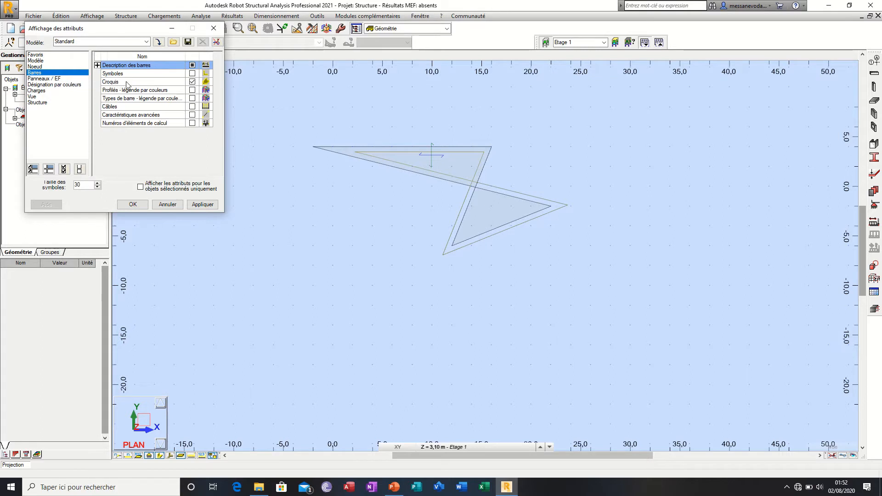
click(193, 83)
click(193, 91)
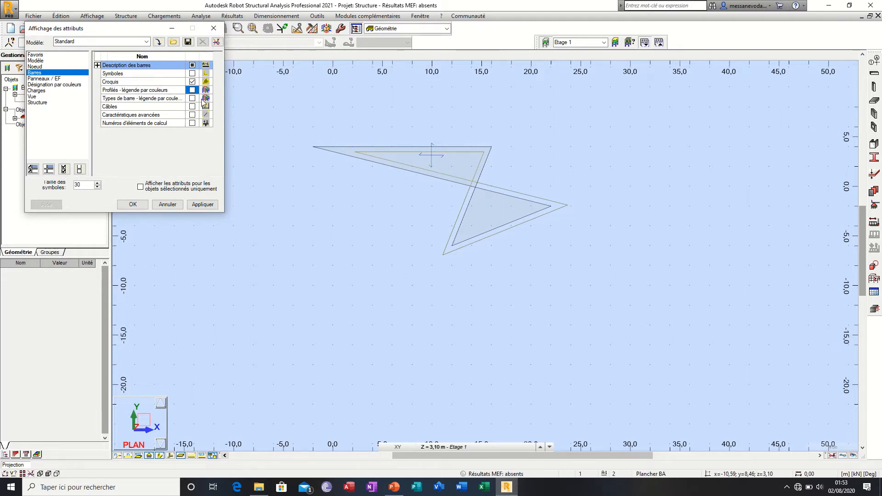
click(198, 207)
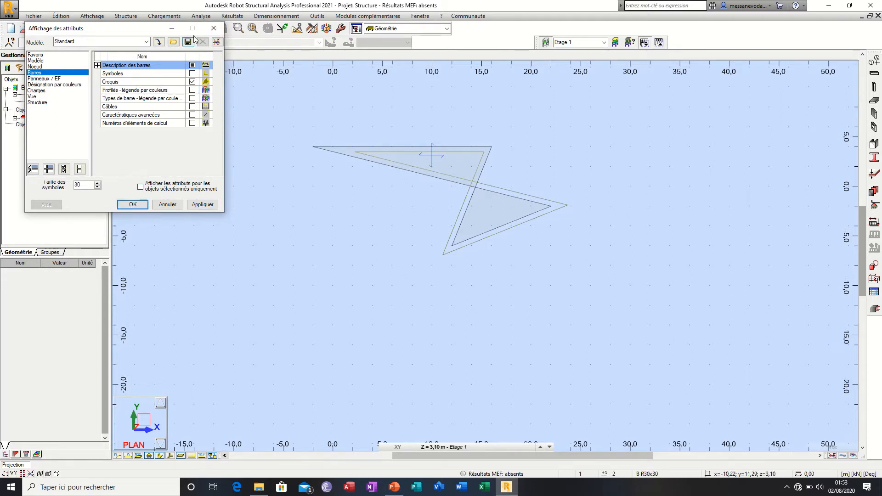
click(213, 30)
Step: Examine the legend parameters and the corner position options, and close them without changes
click(61, 16)
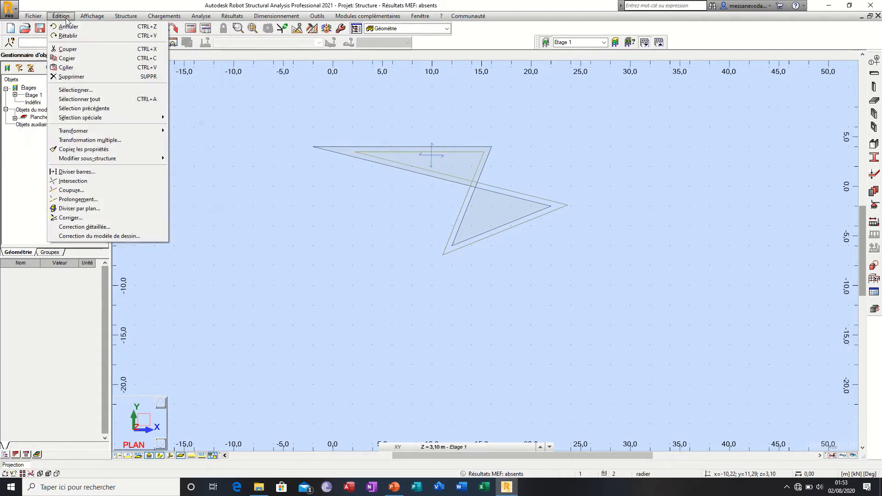
mouse_move(91, 16)
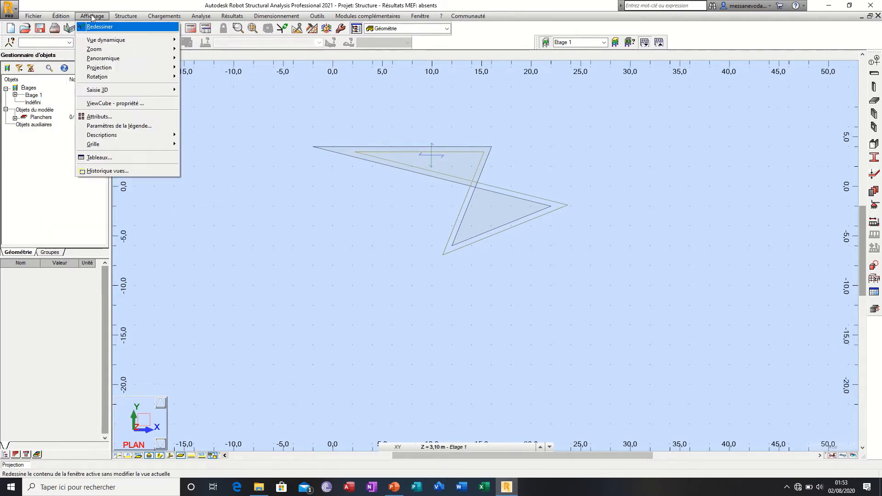
click(147, 128)
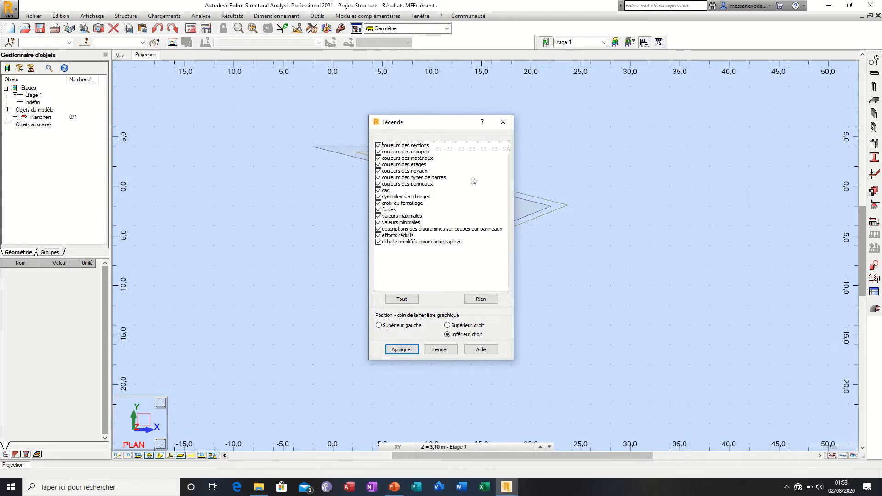
click(503, 122)
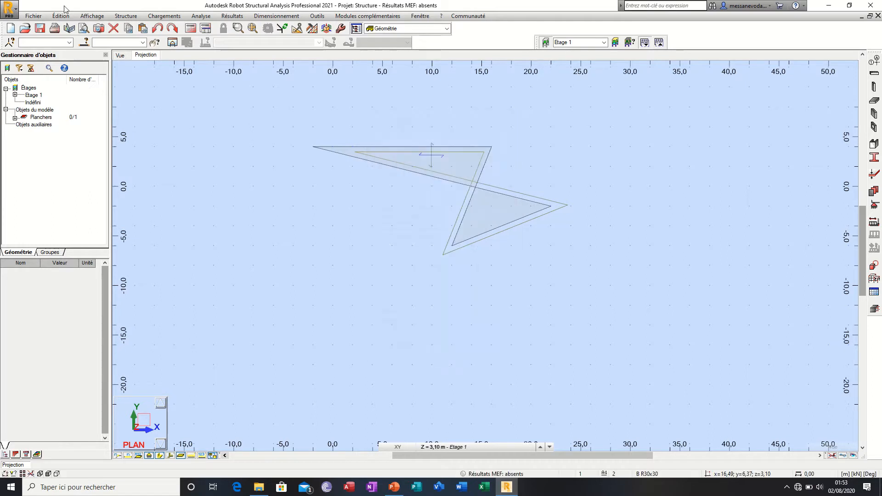
Step: Apply the 2,00 m grid spacing in both directions and enable Afficher grille
click(92, 16)
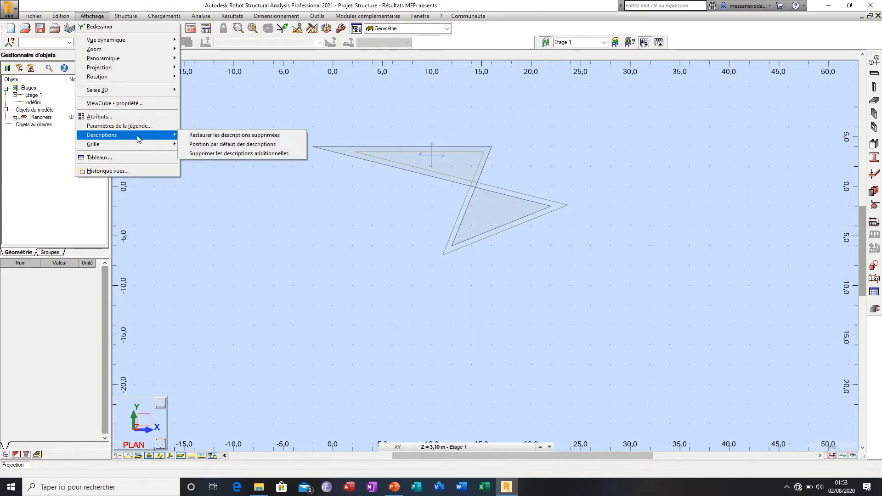
mouse_move(140, 148)
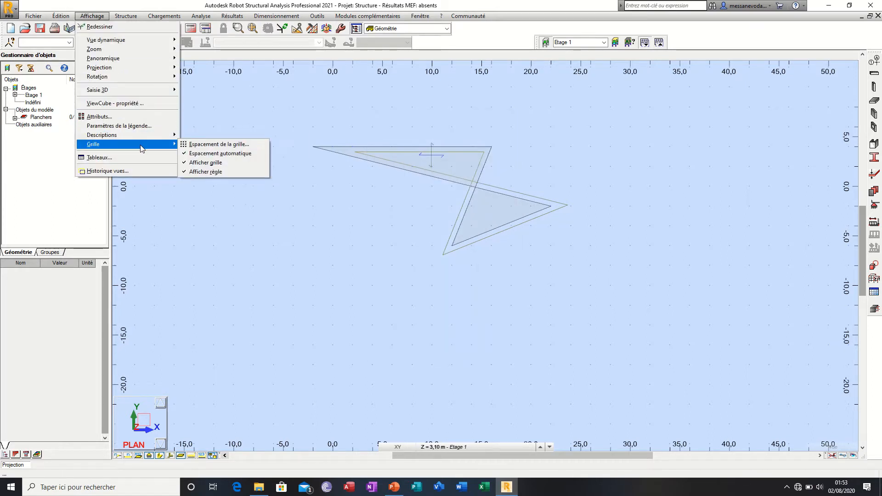
click(184, 145)
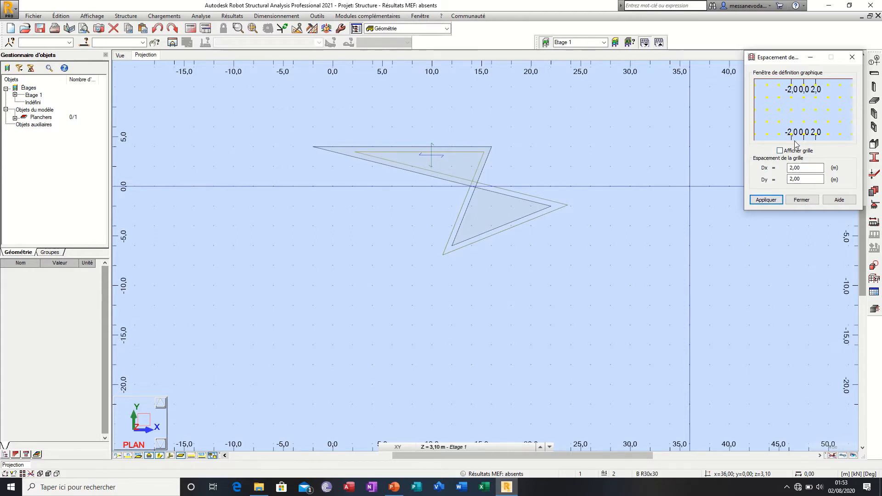
click(766, 200)
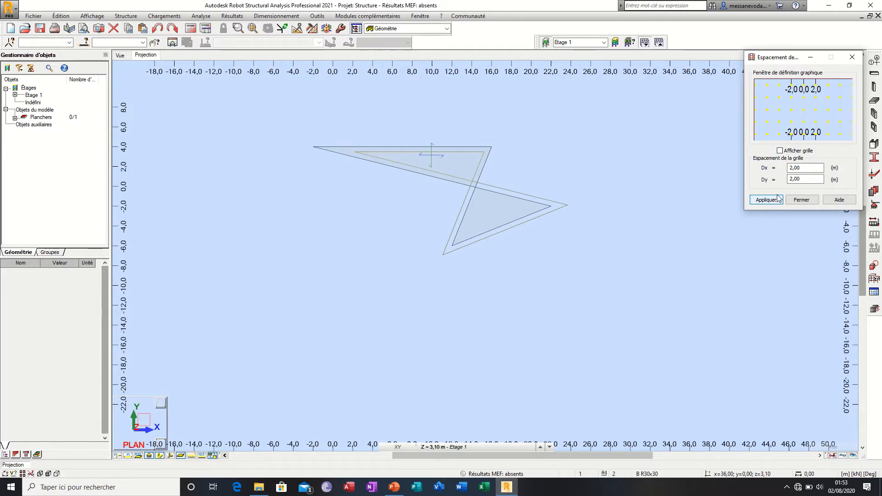
click(780, 151)
click(775, 201)
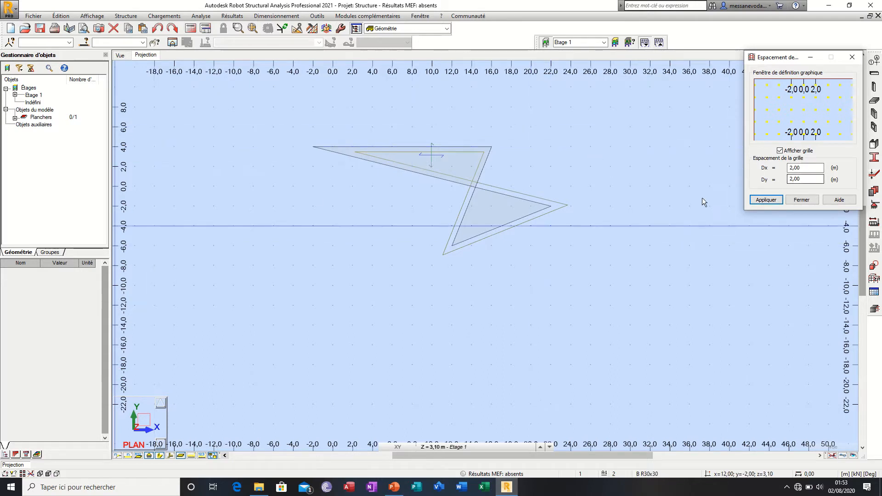
Step: Set the grid spacing to 1,00 m for both Dx and Dy and apply it
click(793, 167)
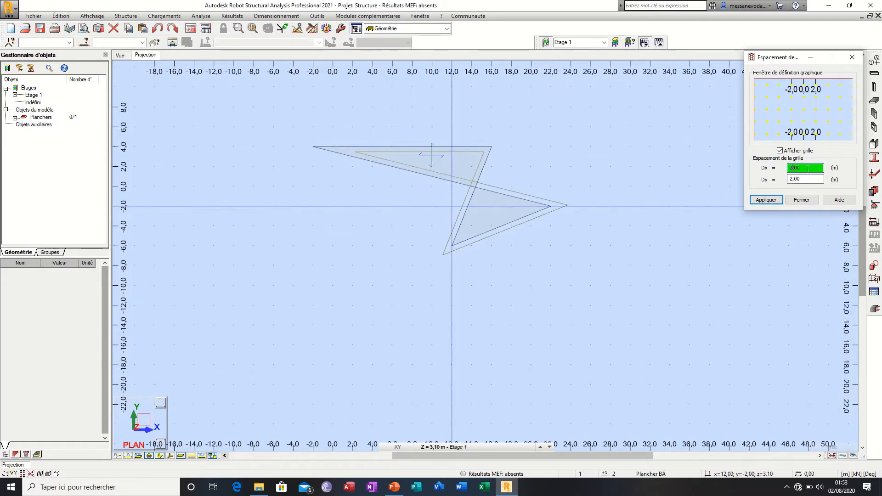
key(BackSpace)
click(793, 179)
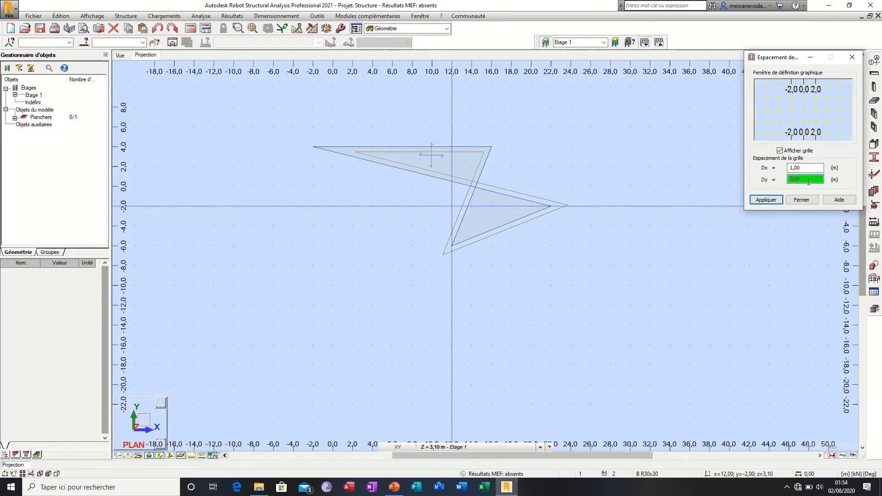
key(BackSpace)
text(1)
click(775, 199)
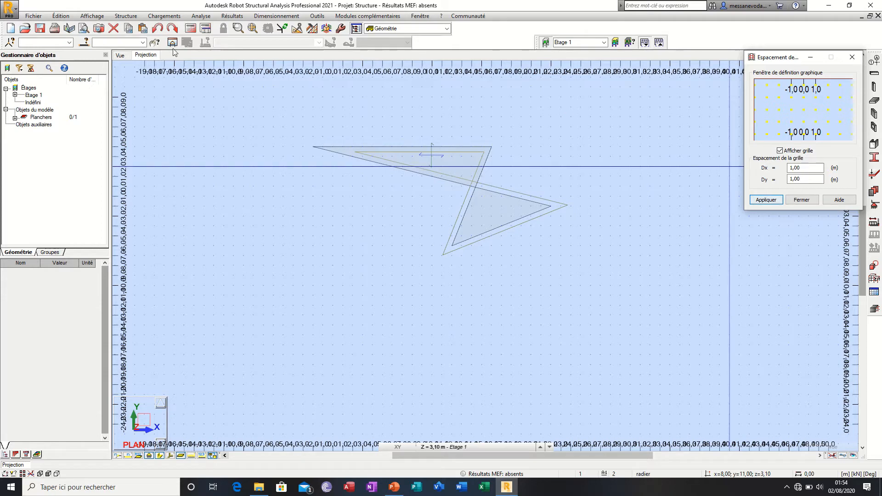
Step: Set the grid spacing to 5,00 m for Dx and 10,00 m for Dy, apply it and close the settings
double_click(796, 168)
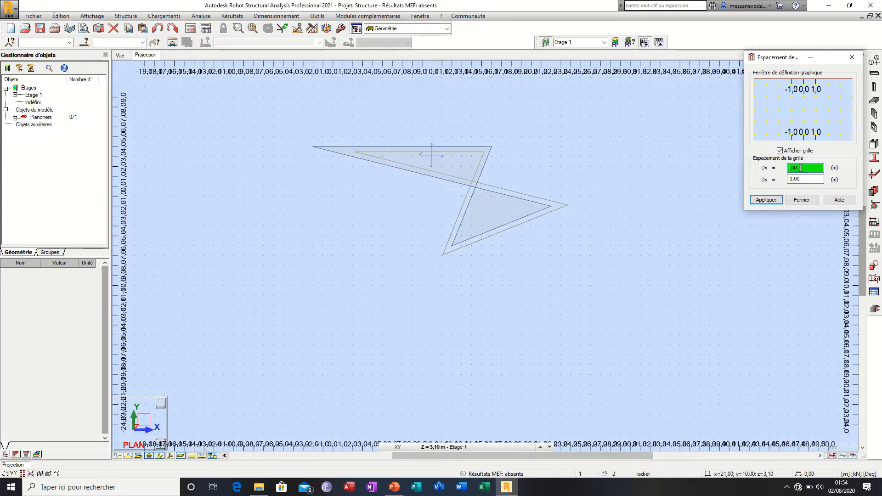
text(5)
double_click(793, 179)
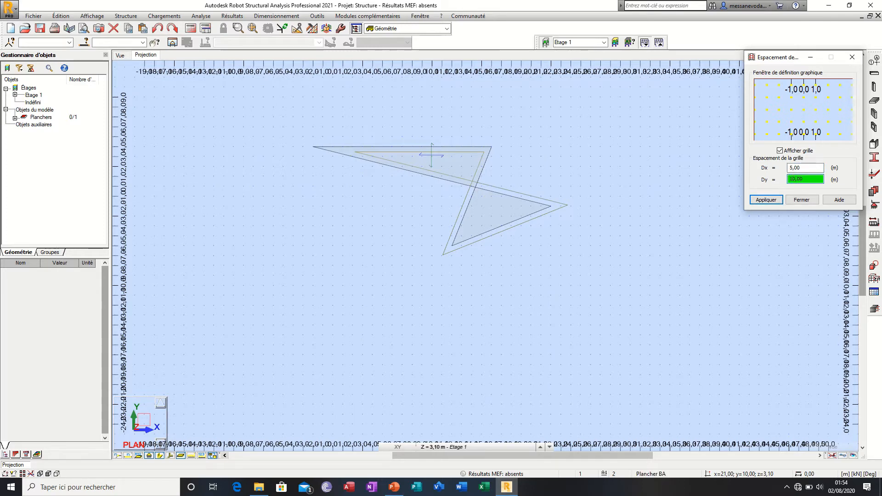
click(776, 201)
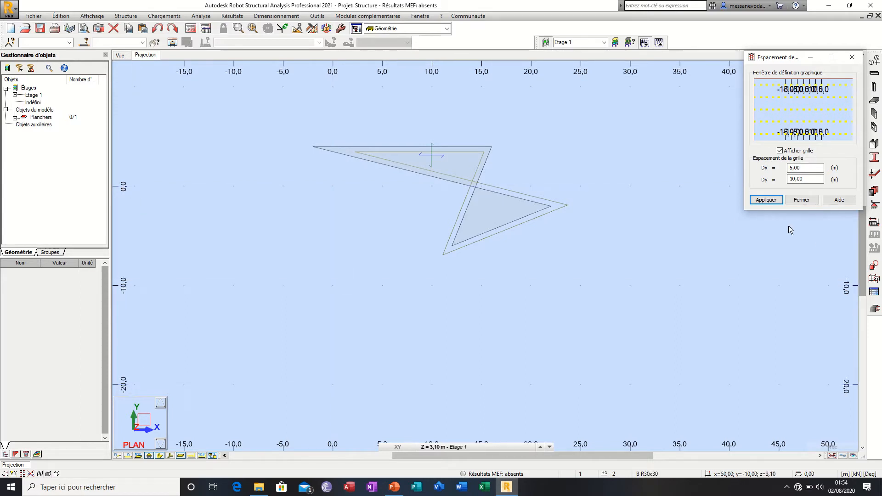
scroll(459, 244, down, 1)
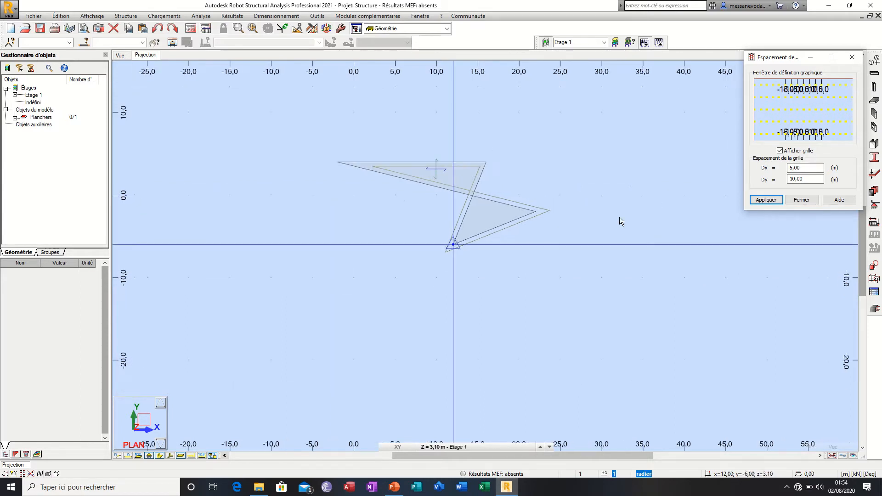
click(801, 201)
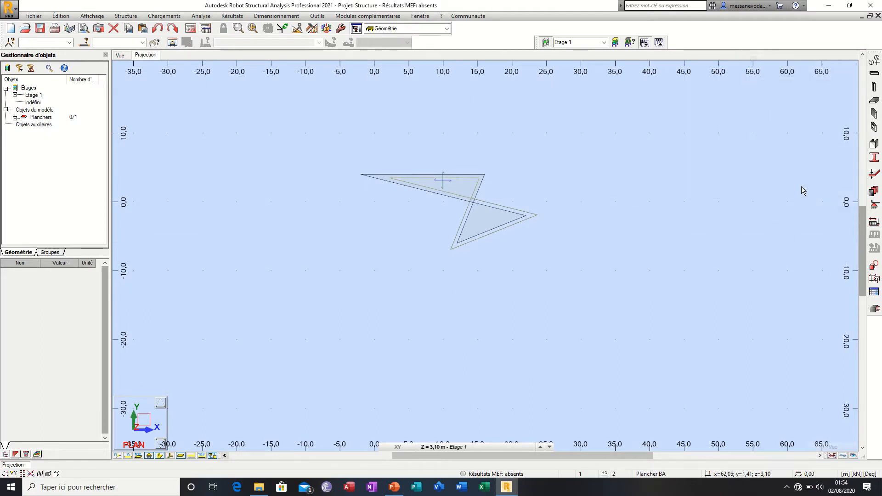
Step: Look through the list of available data and results tables, and close it without opening any table
click(92, 17)
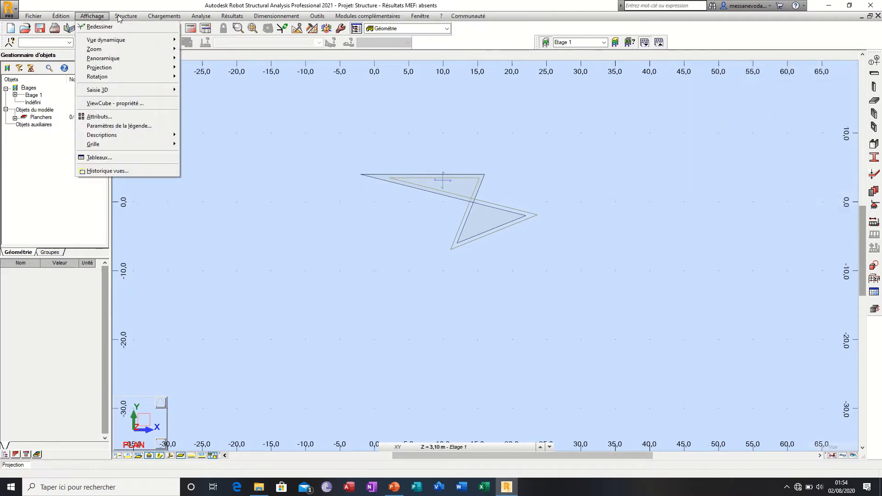
mouse_move(124, 17)
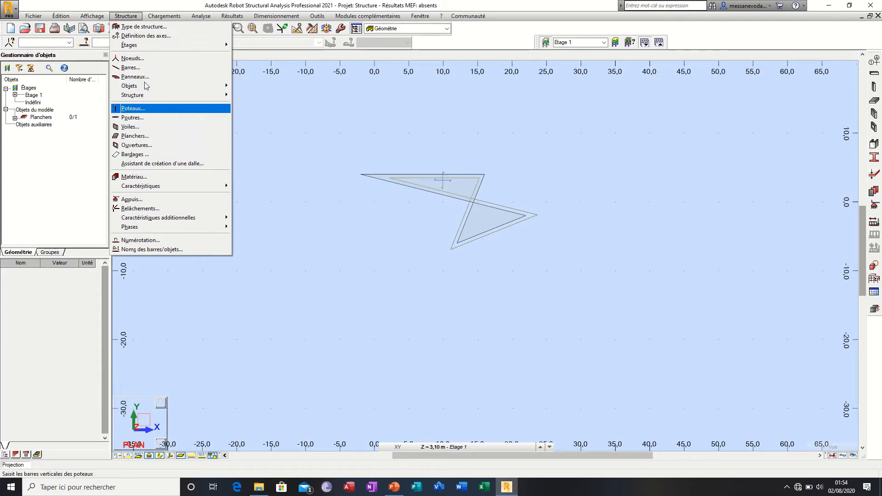
mouse_move(90, 17)
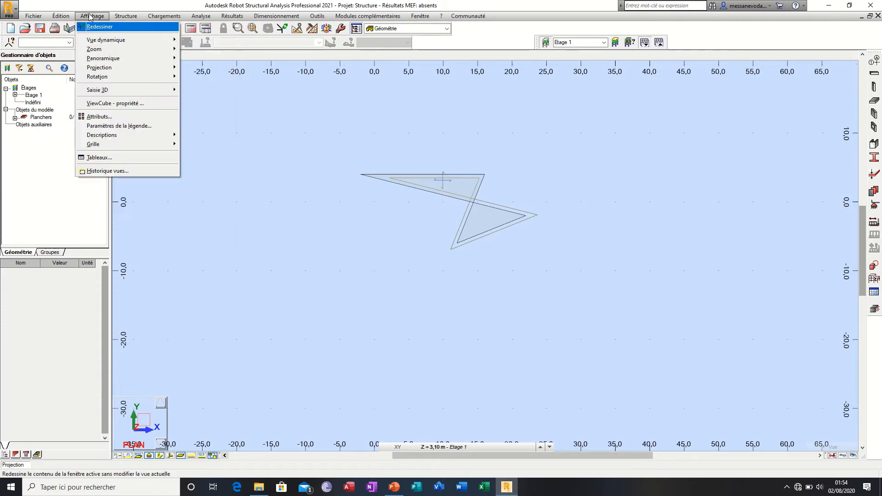
click(99, 158)
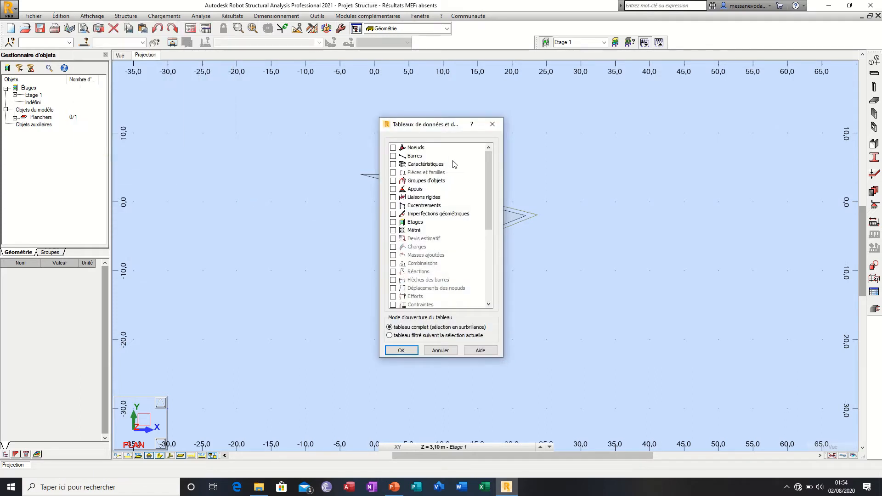
scroll(448, 256, down, 6)
scroll(448, 256, up, 6)
scroll(425, 245, down, 6)
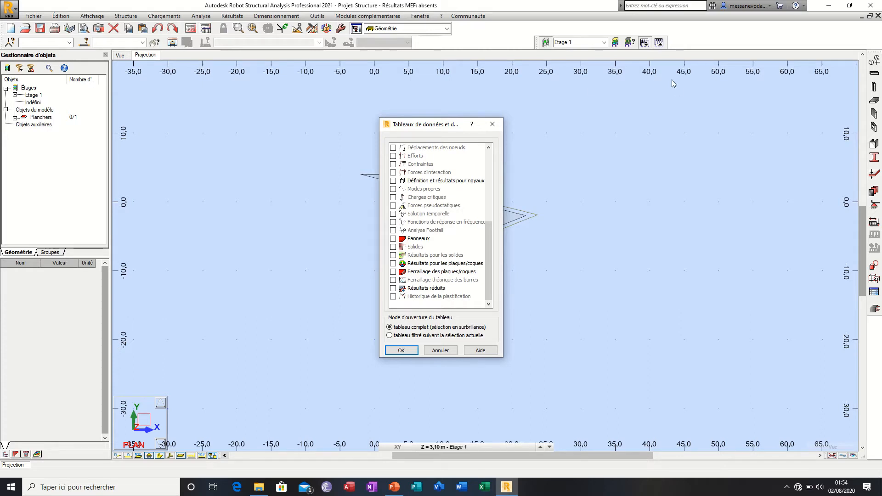
click(492, 124)
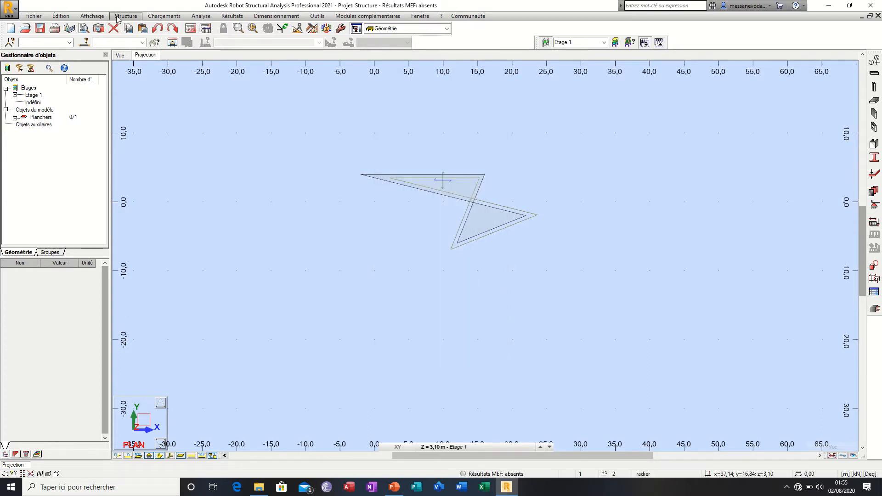
click(126, 16)
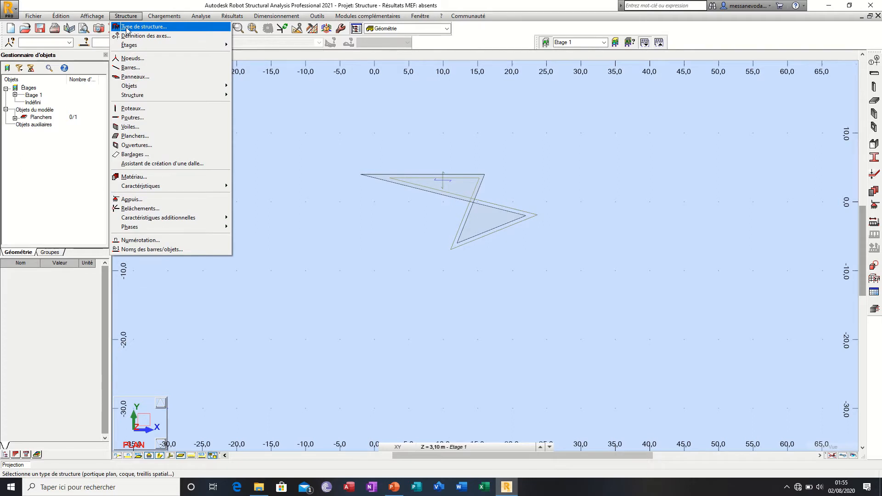
click(127, 27)
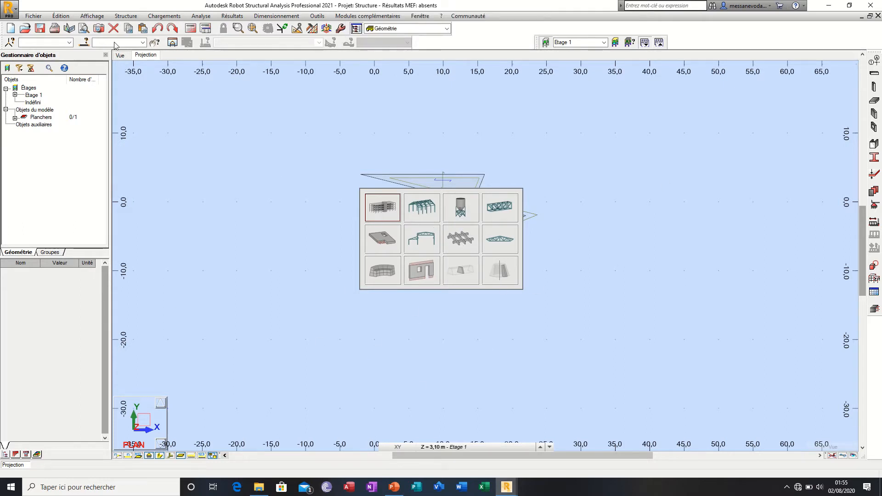
click(533, 323)
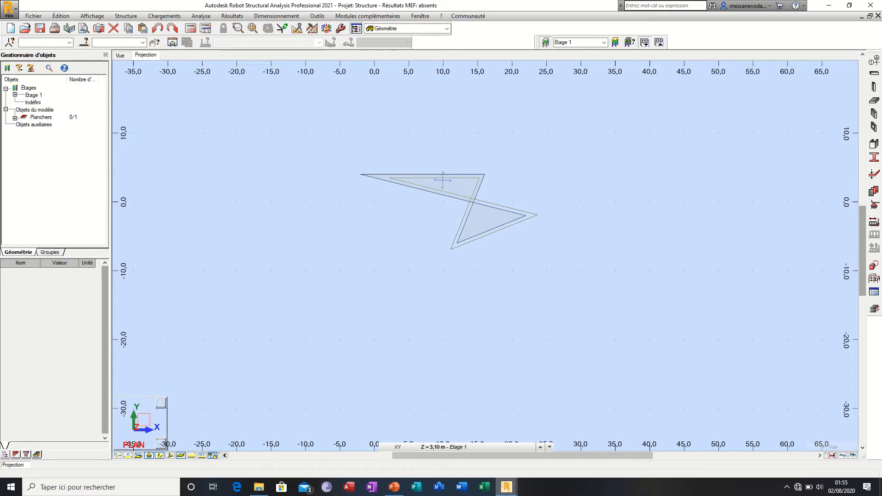
mouse_move(515, 488)
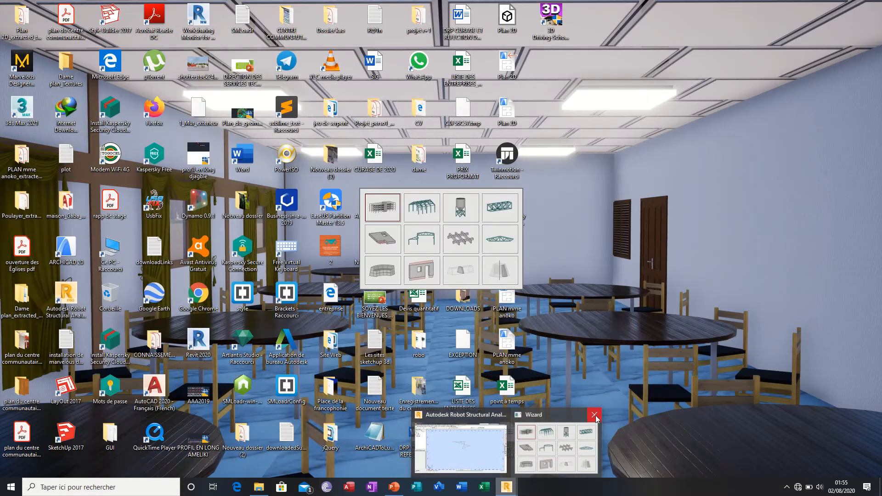
click(595, 416)
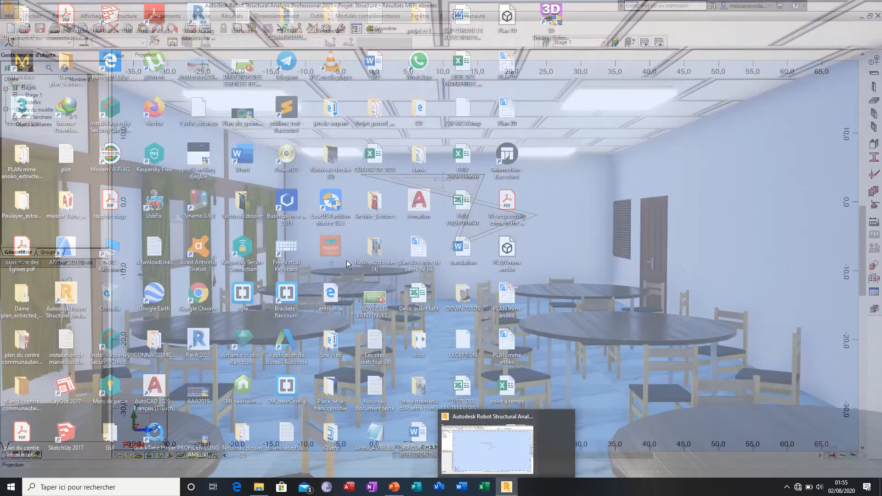
Step: Choose the multi-storey building as the project's structure type
click(125, 16)
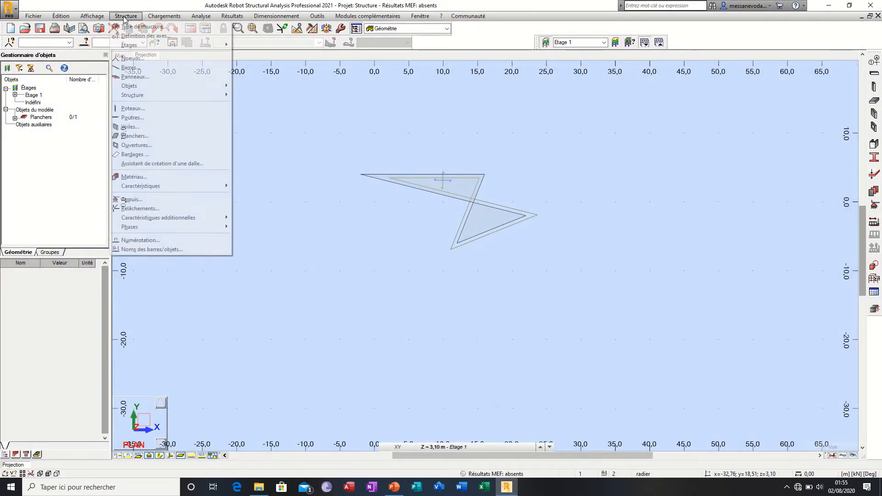
click(131, 27)
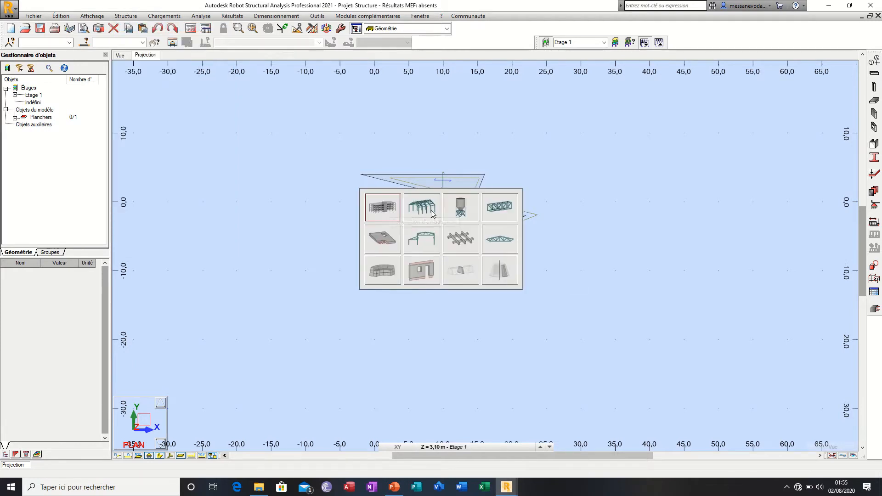
click(385, 210)
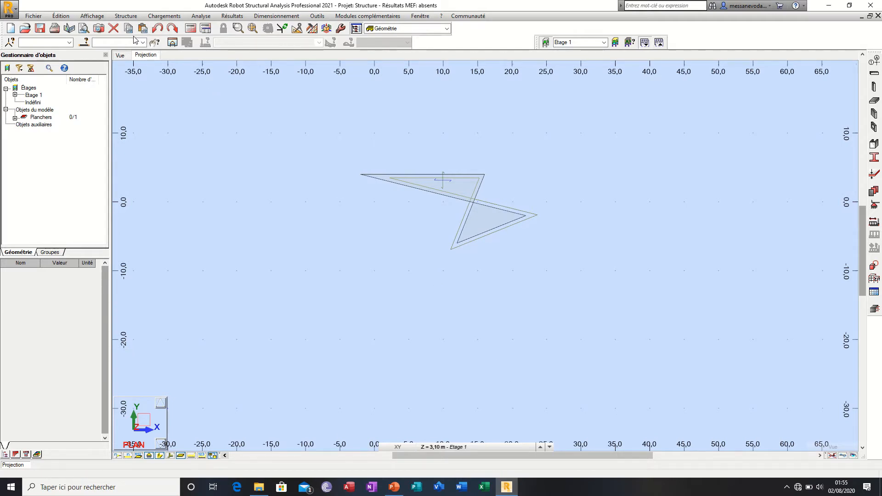
Step: Open the axis definition and add X construction lines starting at 0,00 m, repeated 1 time at 3 m spacing
click(125, 16)
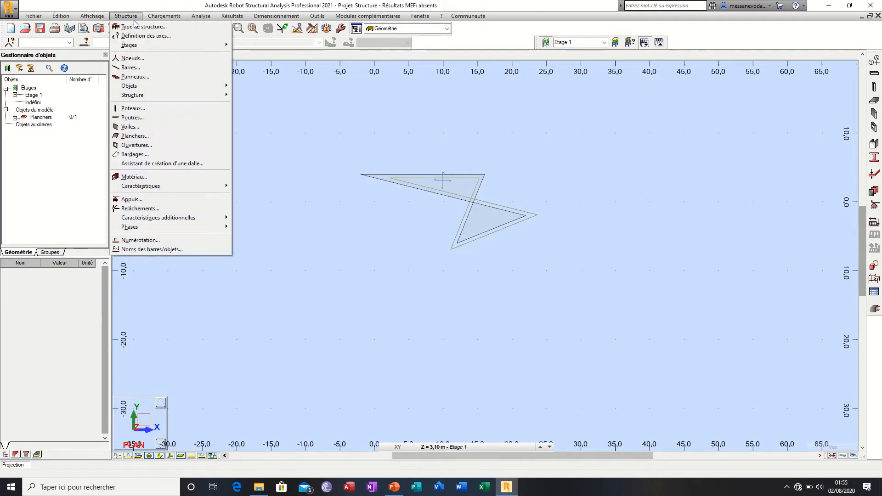
click(168, 36)
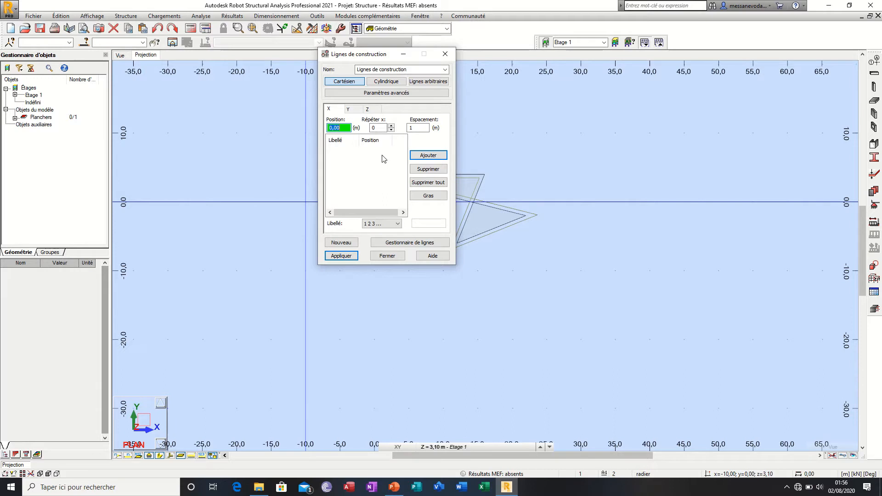
click(374, 127)
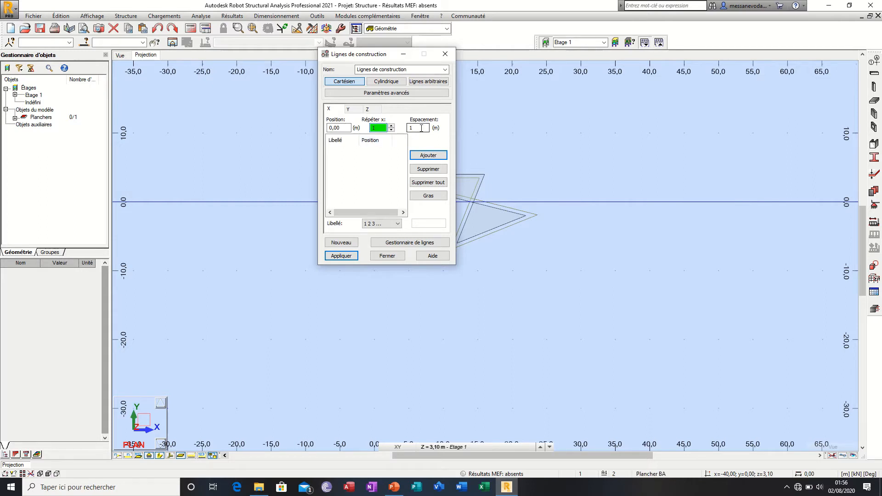
click(404, 127)
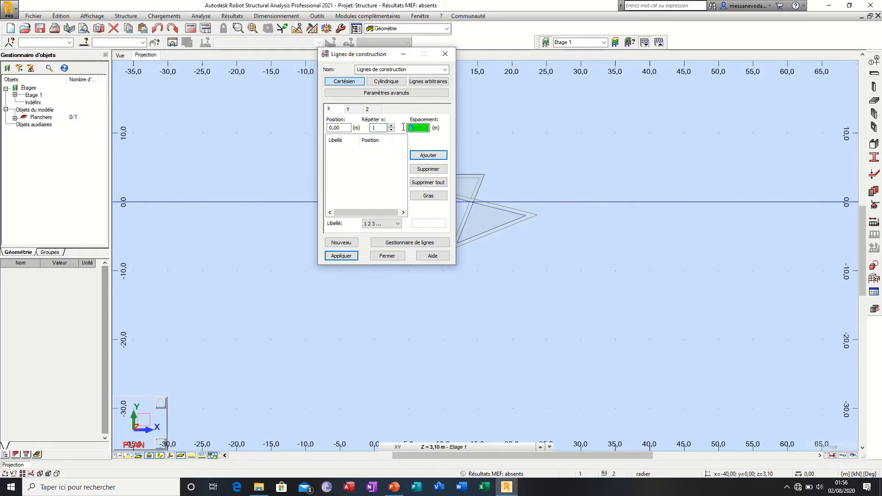
text(3)
click(418, 154)
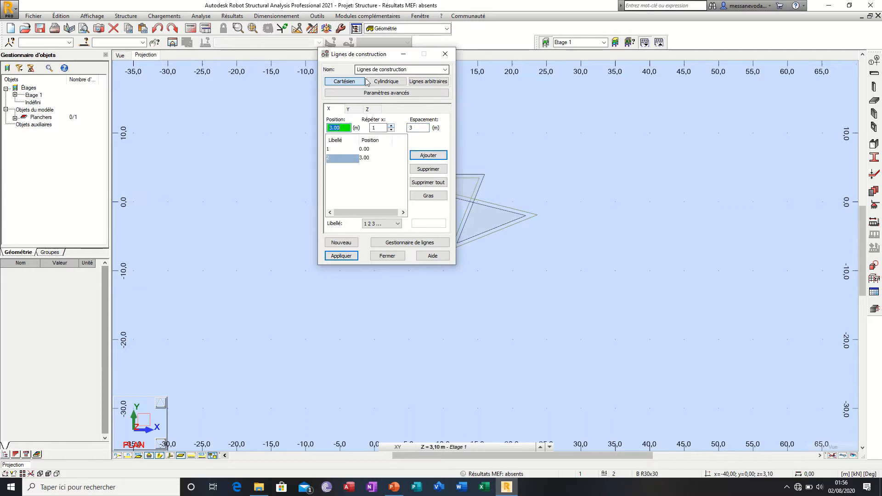
Step: Add Y construction lines starting at 0,00 m, repeated 1 time at 5 m spacing, and apply the axis definition
click(350, 109)
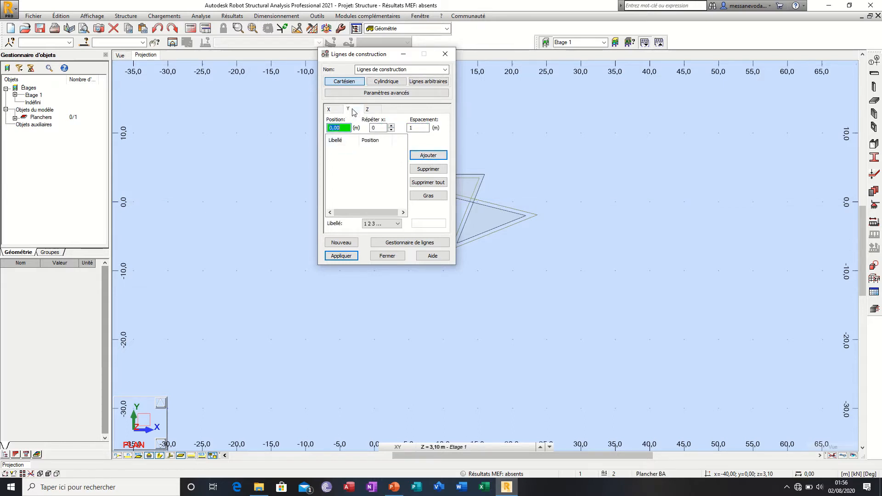
double_click(378, 128)
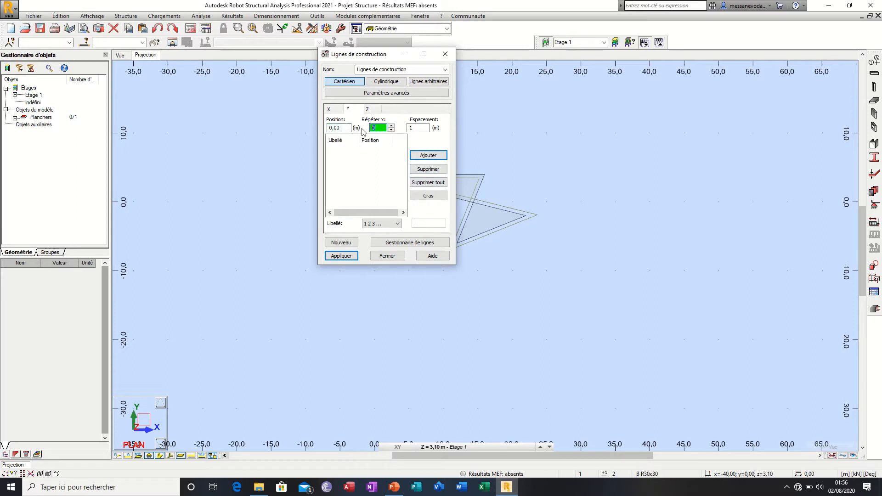
text(1)
double_click(419, 128)
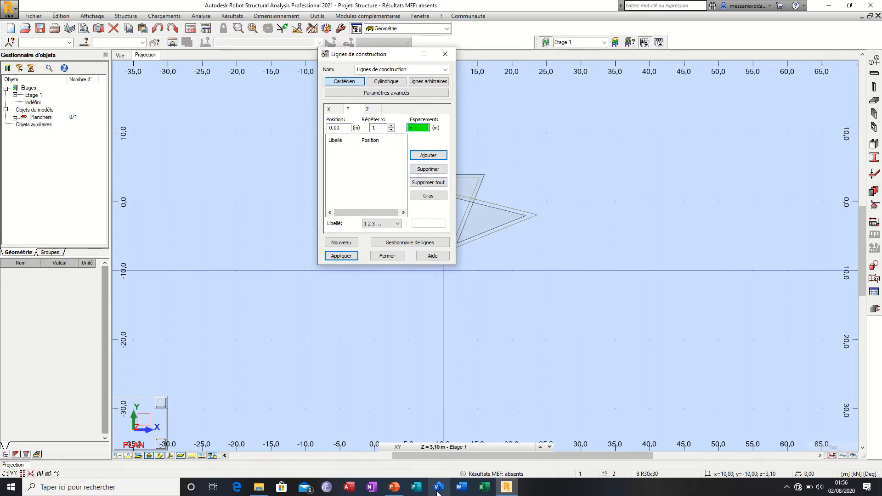
click(423, 157)
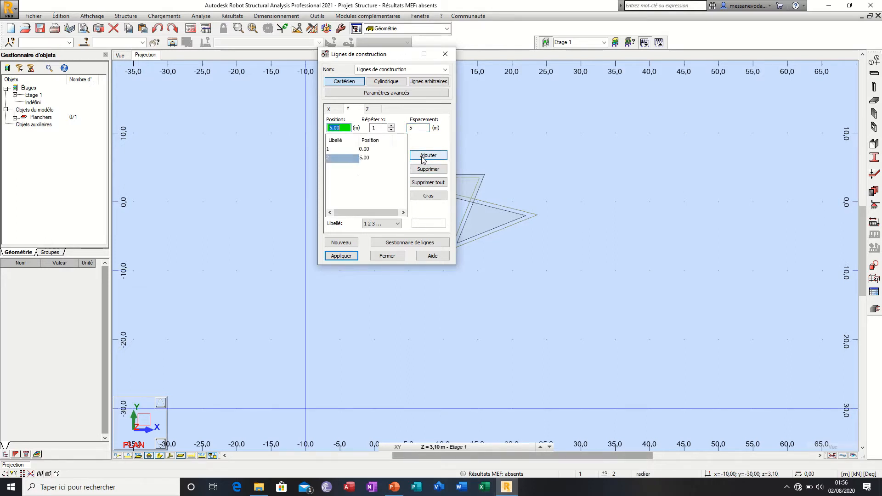
click(367, 109)
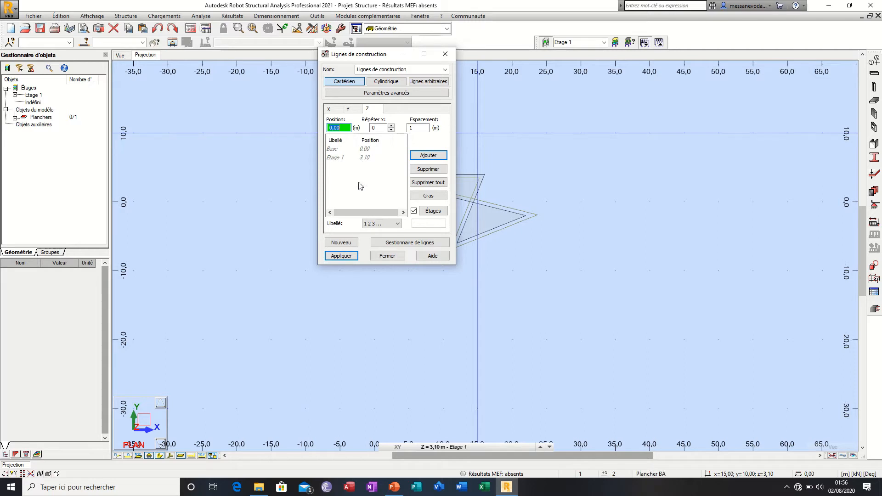
click(340, 256)
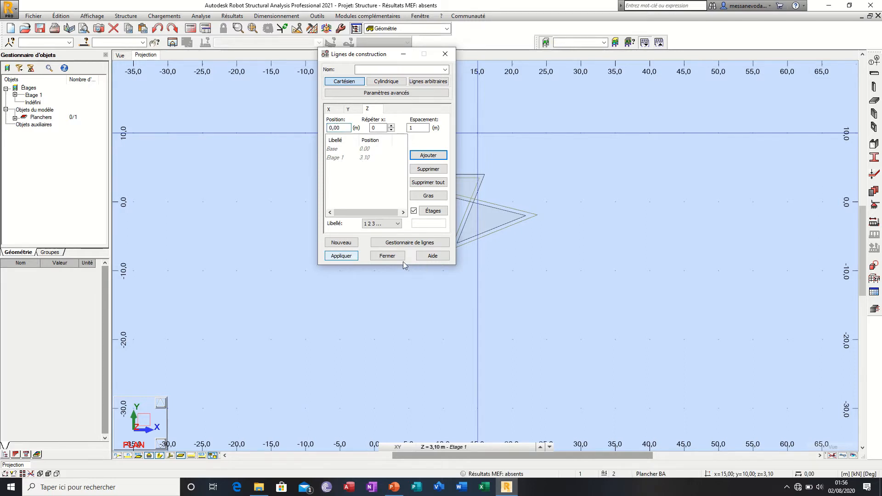
click(387, 256)
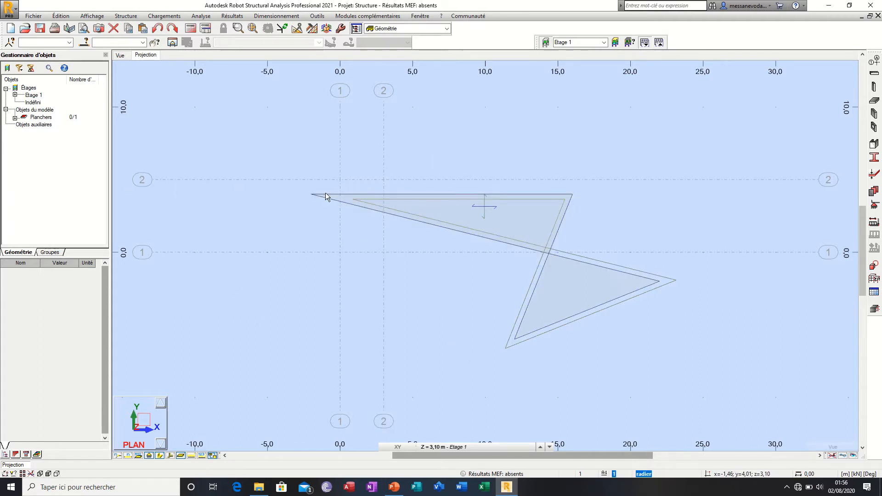
Step: In the storey definition, delete the existing storey and add one back graphically at floor level 3,10 m
click(119, 18)
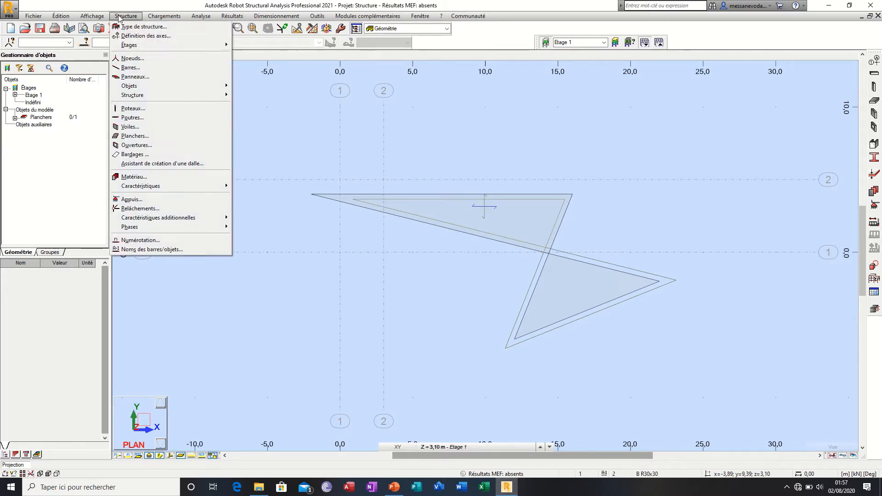
mouse_move(126, 47)
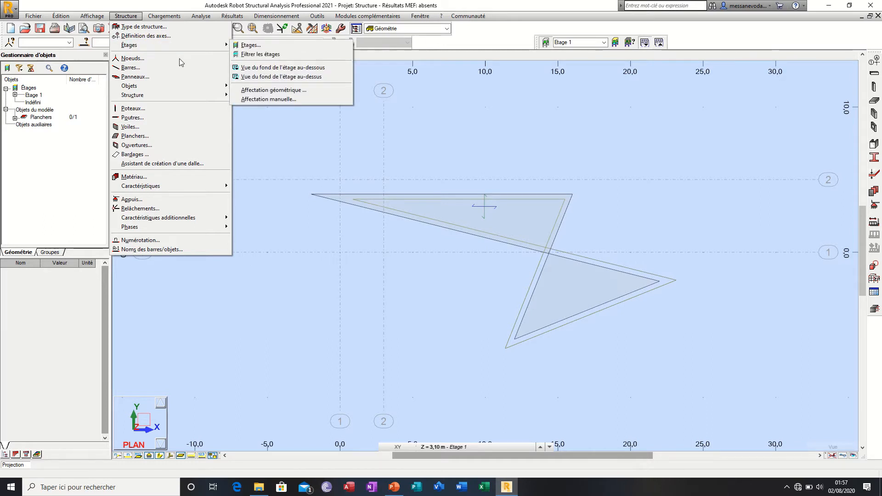
click(276, 45)
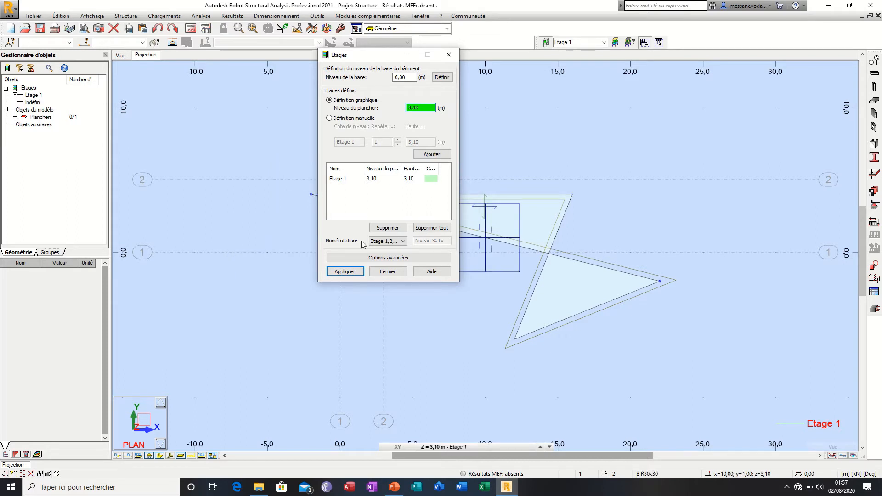
click(414, 179)
click(386, 226)
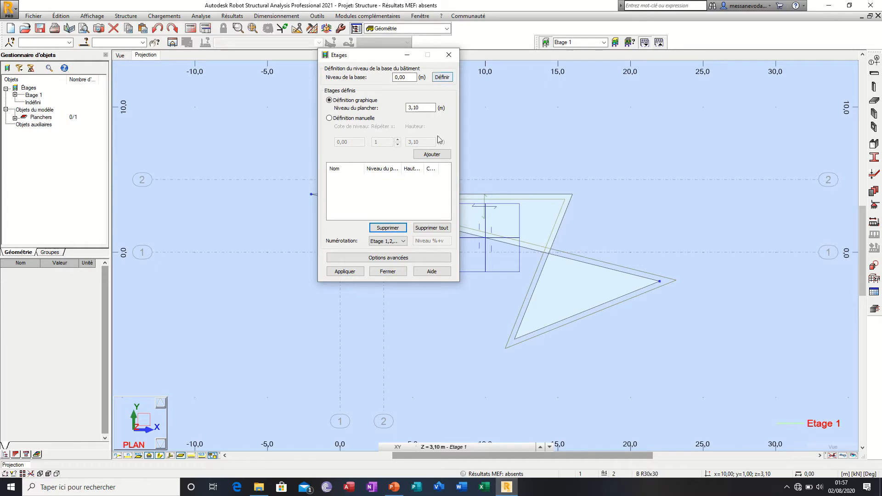
click(432, 153)
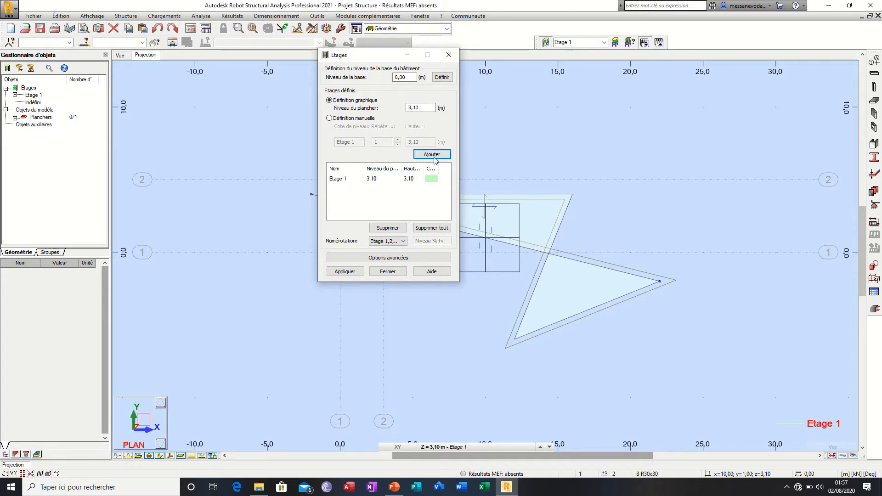
Step: Switch the storeys to manual definition, add four more with a height of 3,10 m each, and apply the definition
click(404, 181)
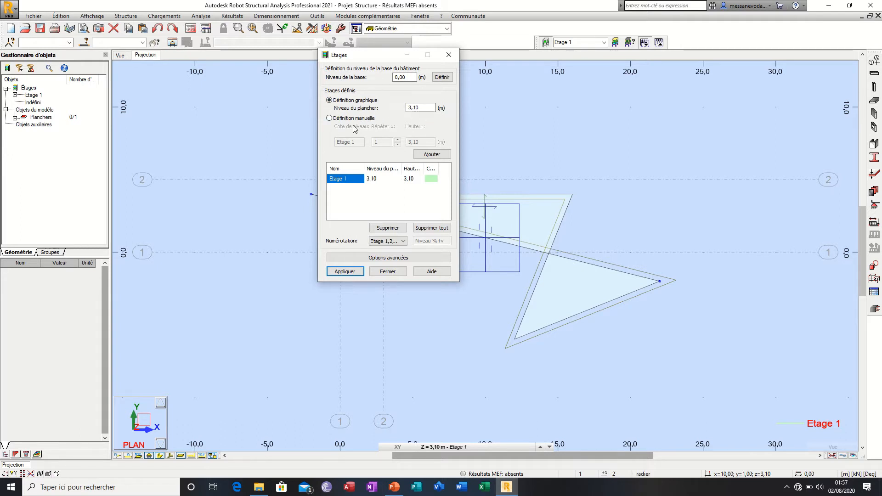
click(330, 118)
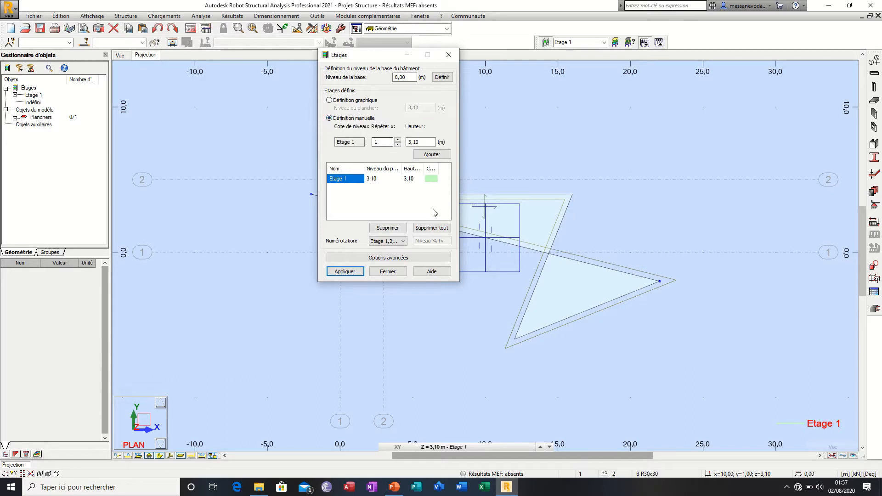
click(440, 156)
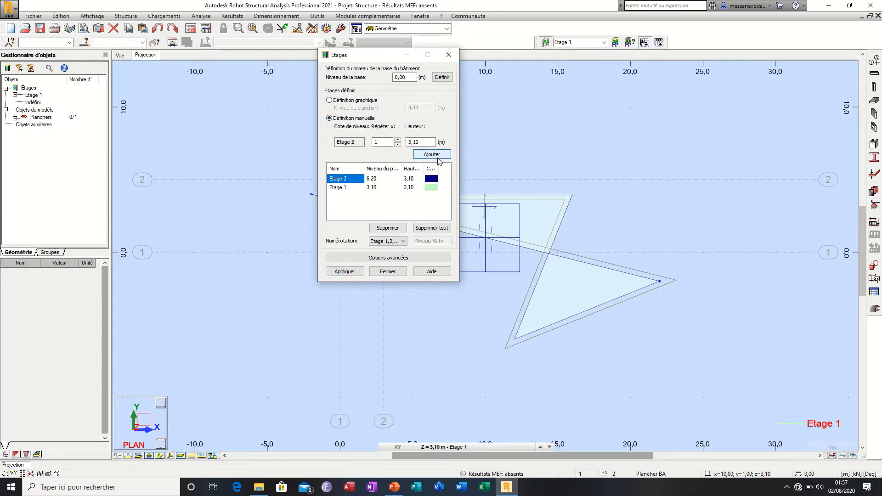
click(438, 156)
click(439, 157)
click(439, 157)
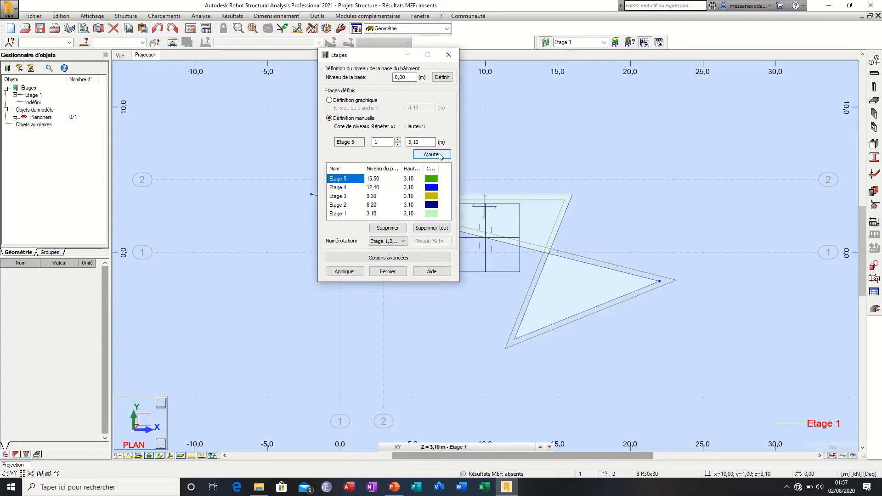
click(345, 271)
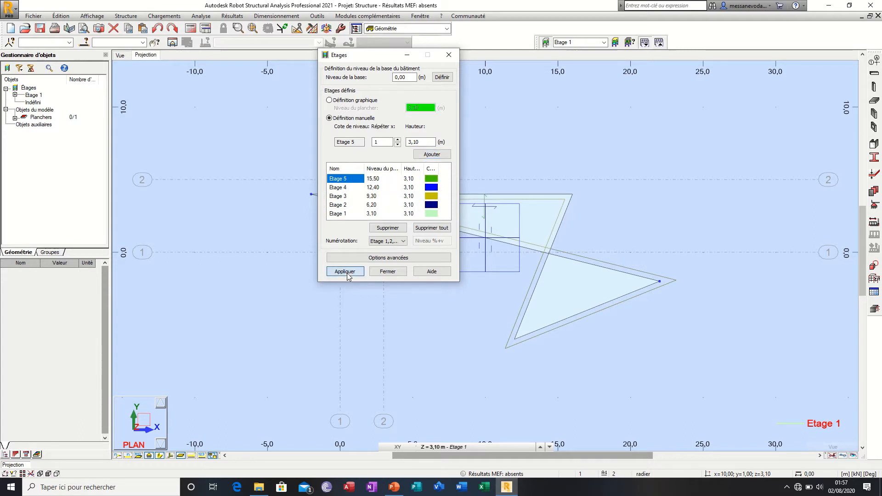
click(389, 272)
click(480, 448)
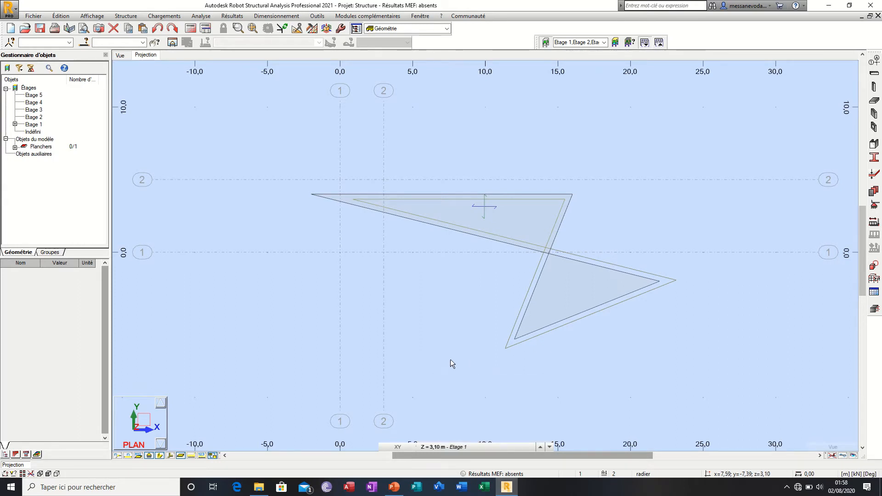
click(469, 447)
Step: Draw a circle with the centre-radius method, centred at about x=30, y=10 with a radius of about 10 m
click(133, 17)
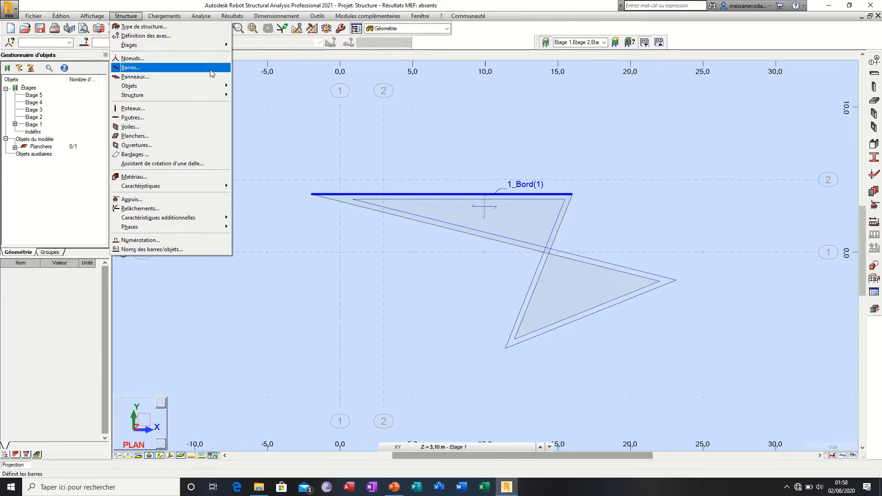
mouse_move(205, 88)
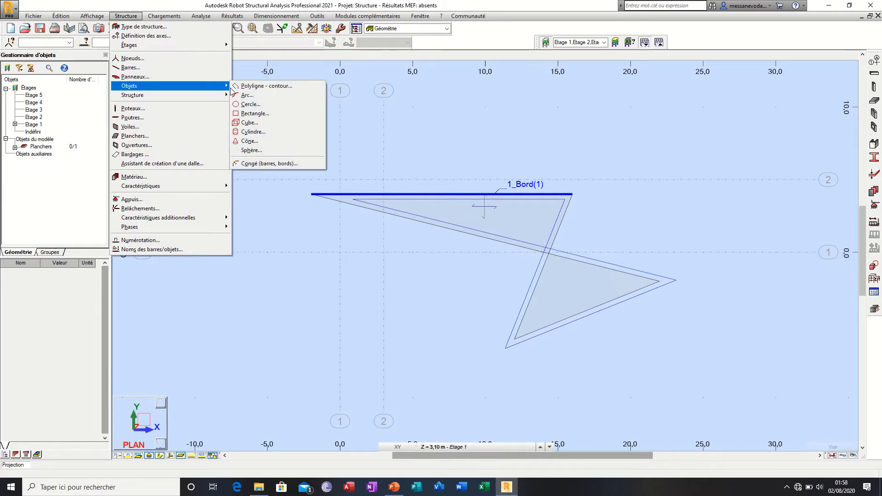
click(255, 105)
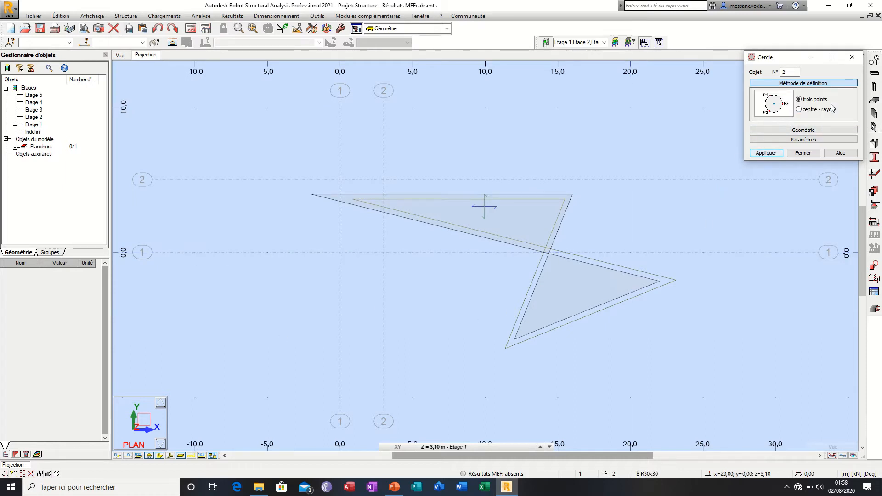
click(799, 110)
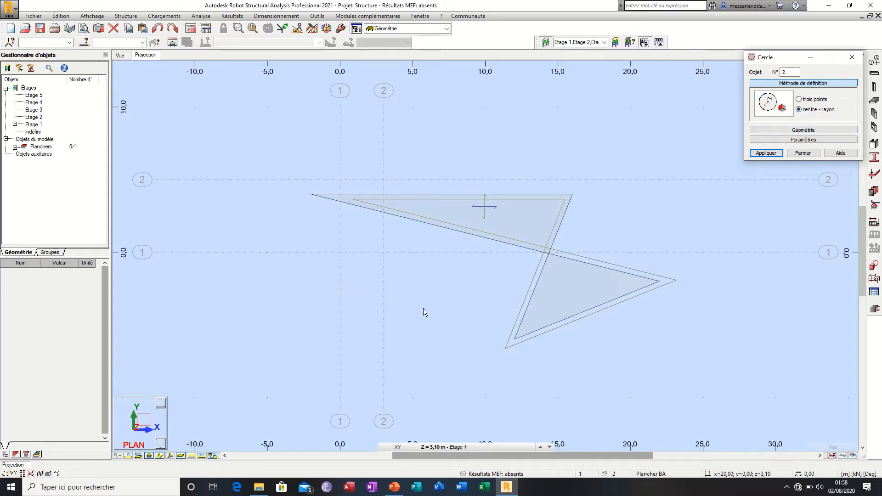
scroll(338, 194, down, 3)
scroll(380, 198, down, 2)
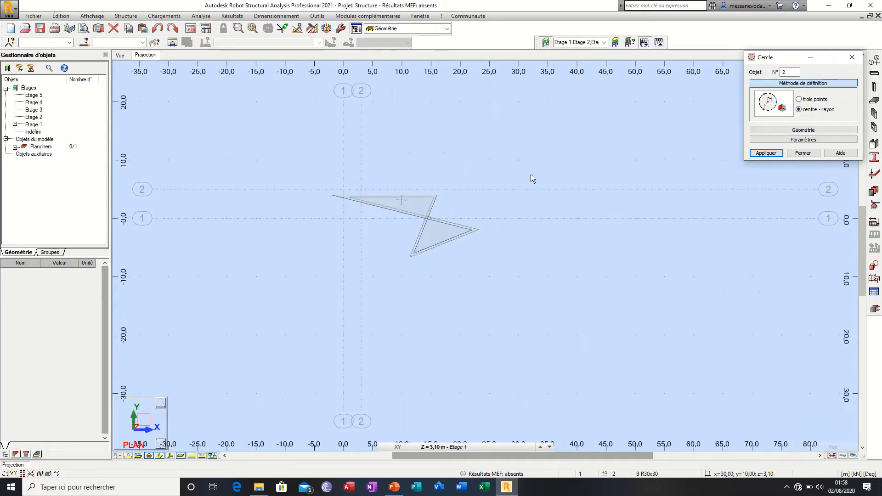
click(530, 164)
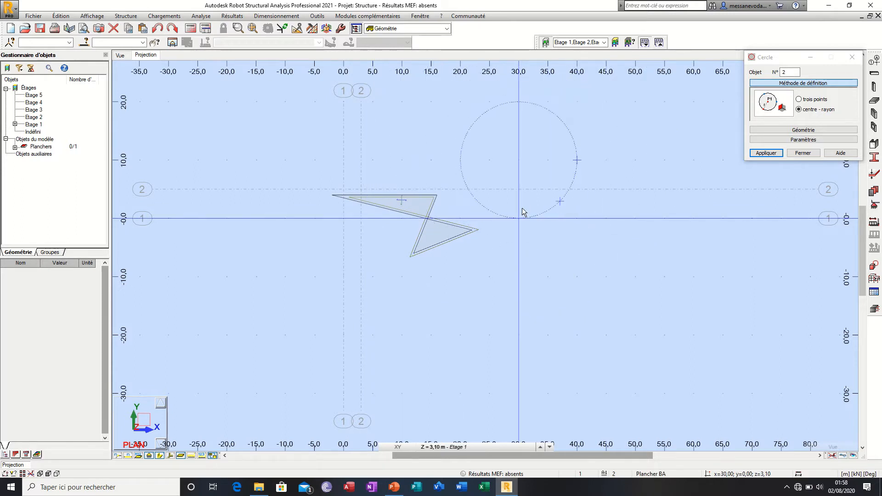
click(525, 200)
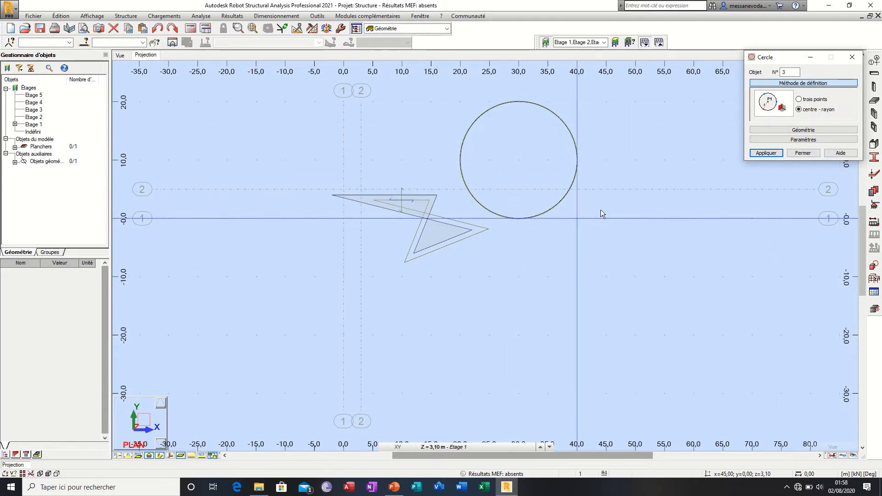
Step: Finish the circle definition and undo the circles drawn beside the floor
click(771, 155)
click(803, 153)
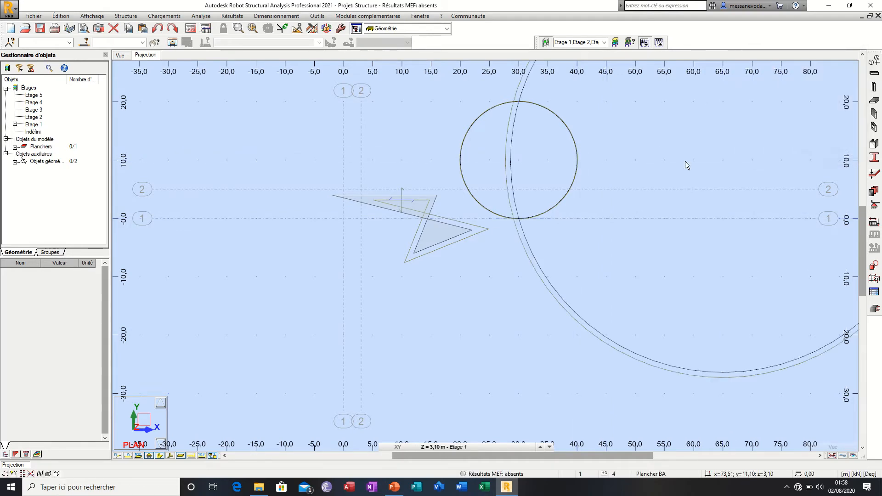
scroll(470, 310, down, 2)
scroll(418, 332, down, 1)
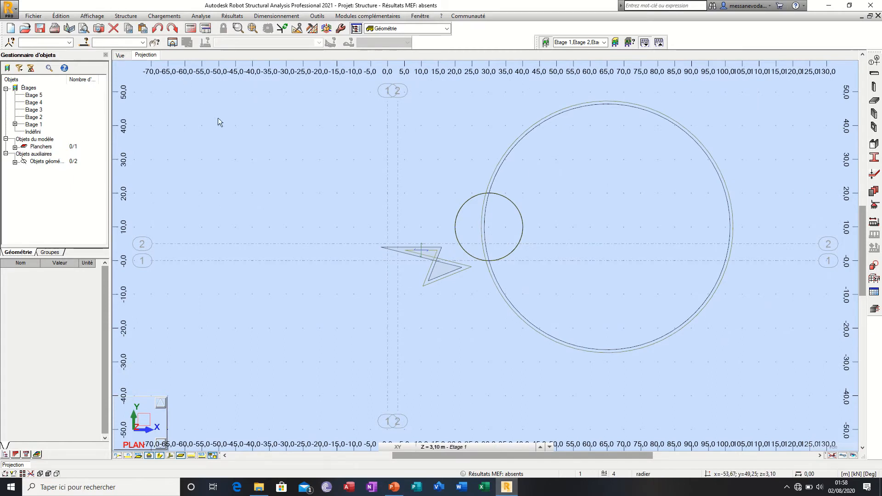
key(ctrl+z)
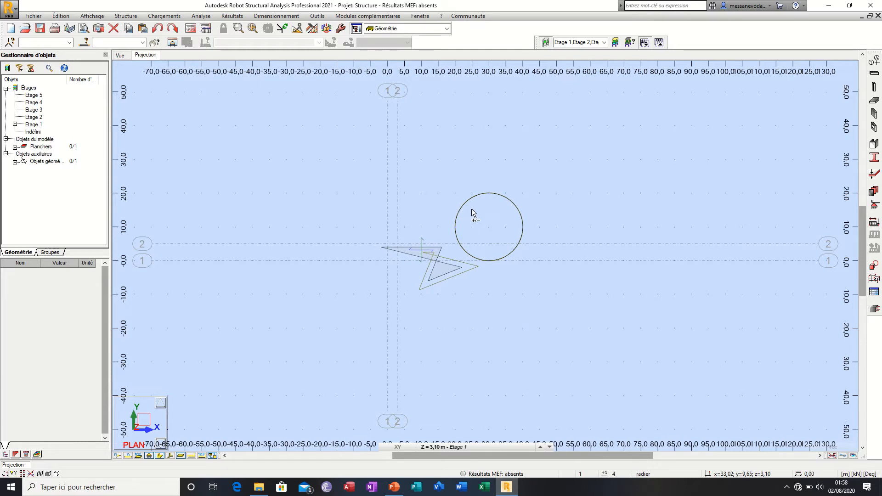
key(ctrl+z)
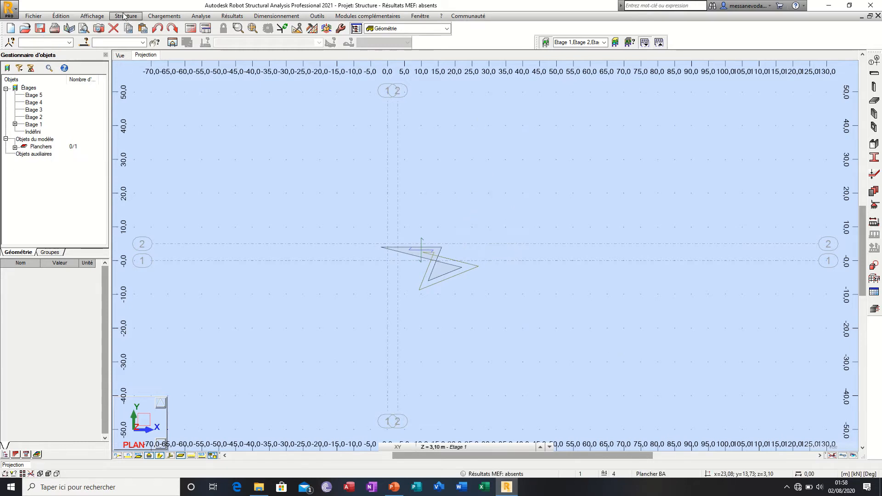
Step: Examine the Matériau definition: the available steel grades and the materials assigned to the steel, concrete and all listed sections
click(124, 16)
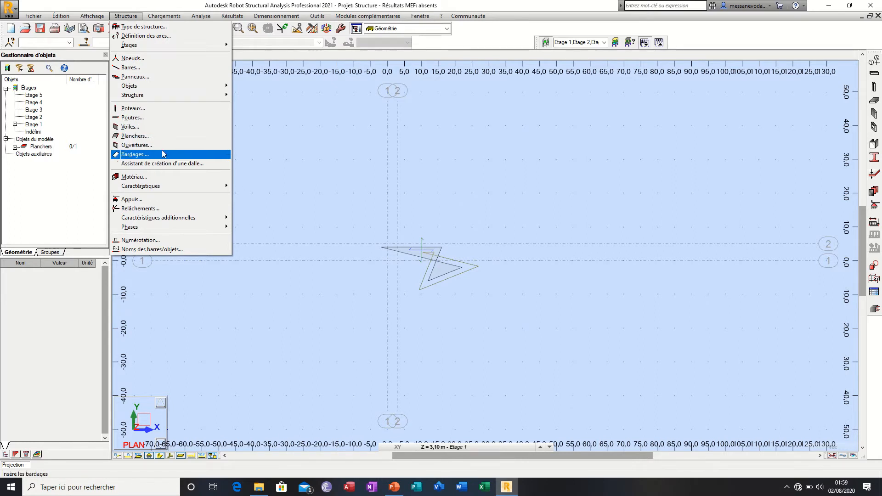
click(158, 178)
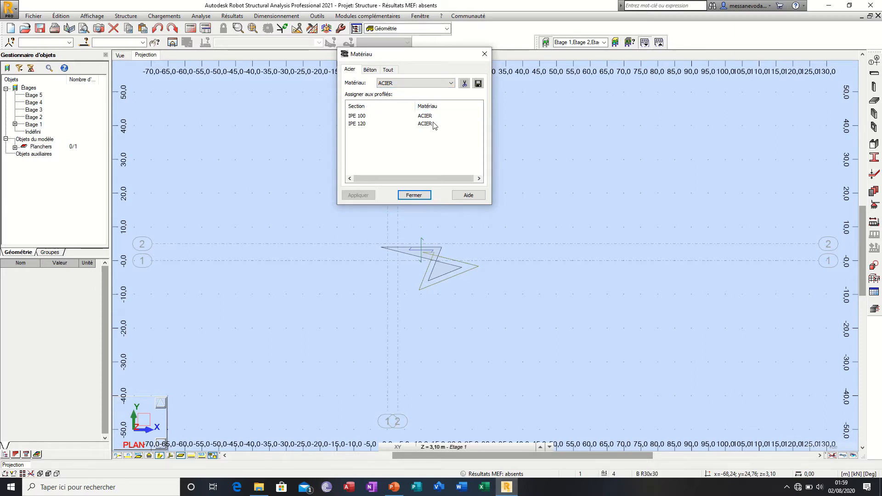
click(422, 83)
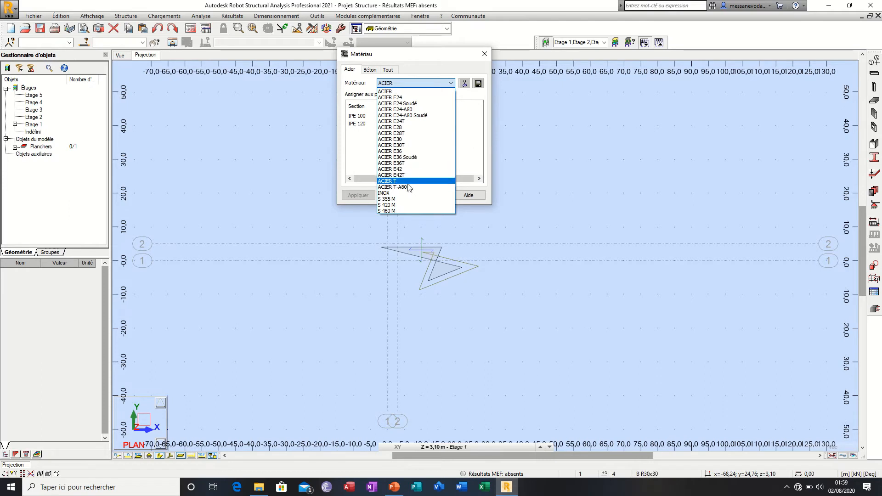
click(450, 139)
click(369, 69)
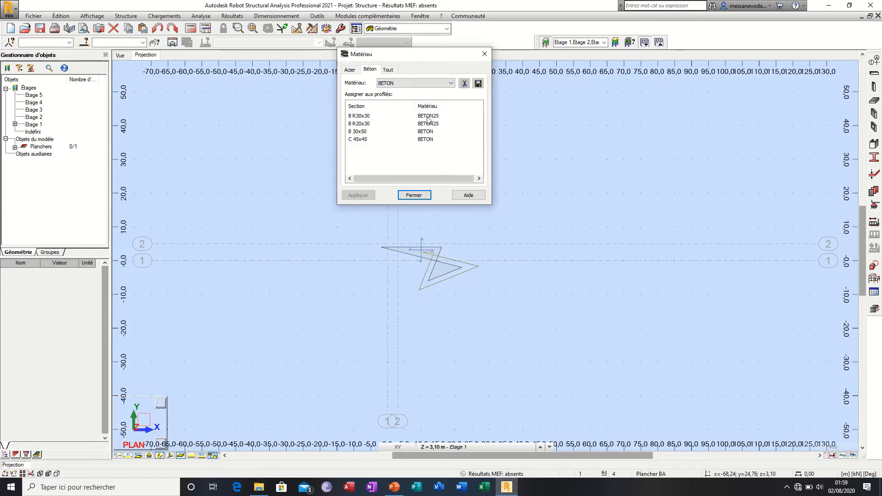
click(356, 123)
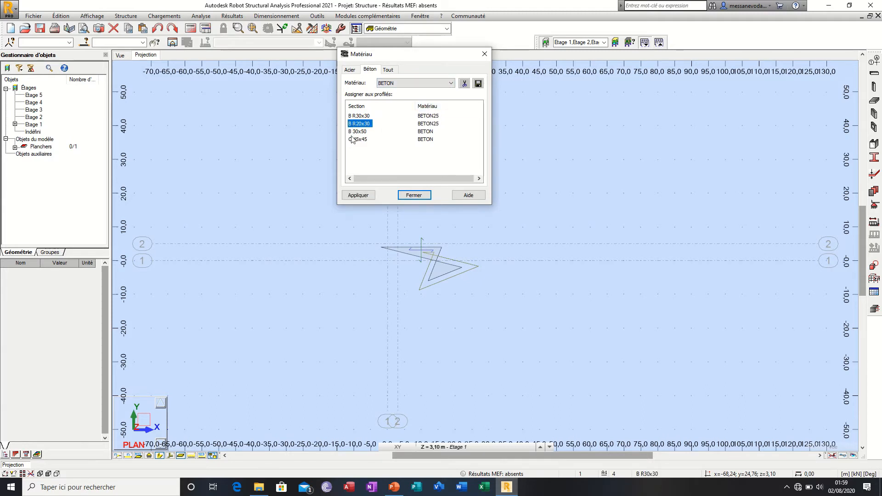
click(352, 139)
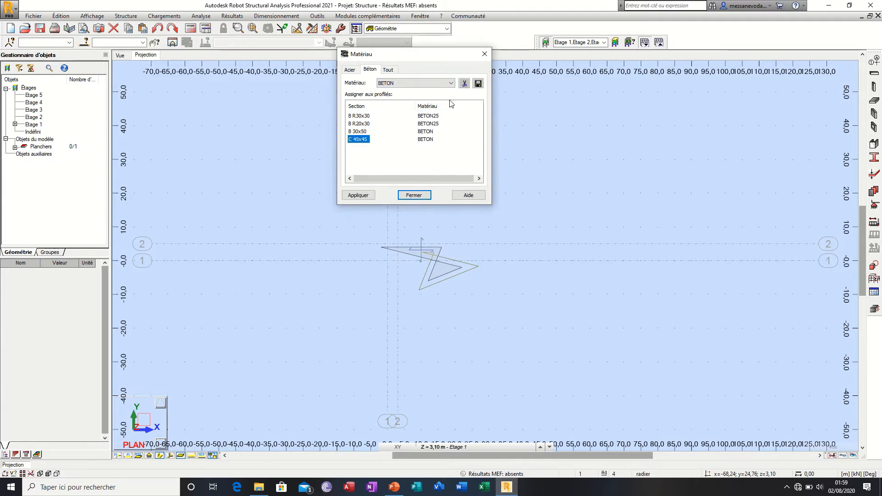
click(388, 69)
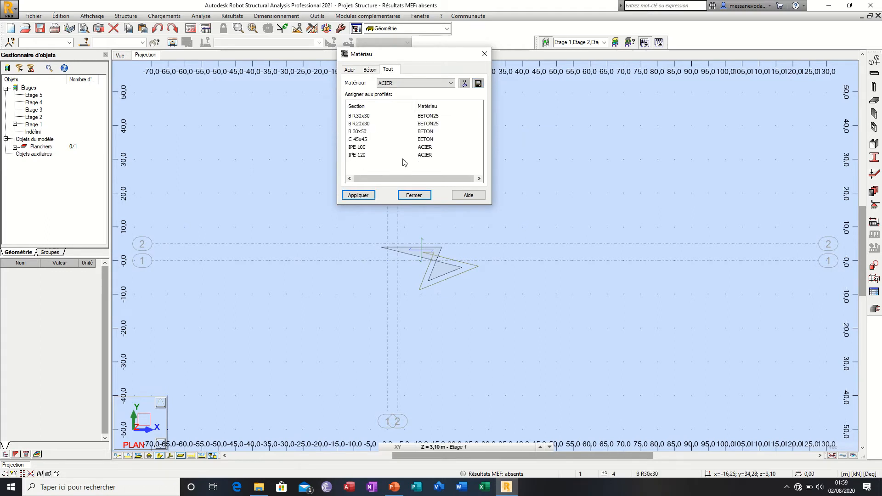
click(413, 195)
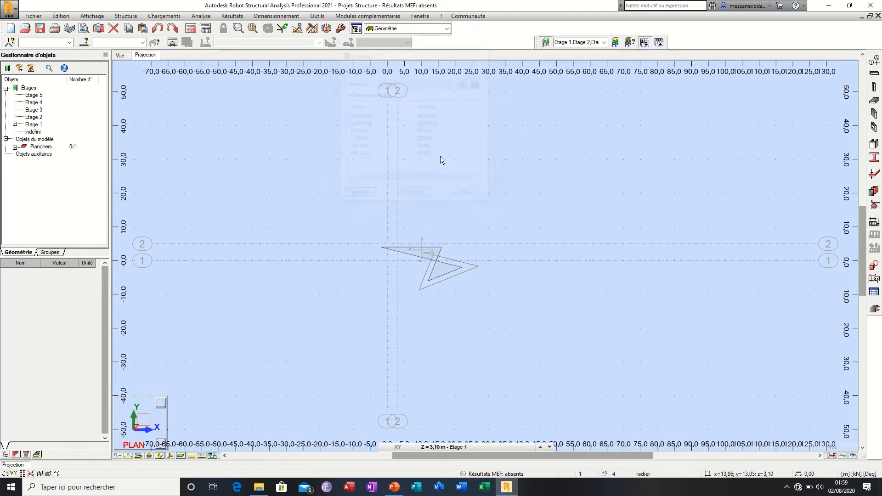
Step: Examine the Appuis definition for nodal, linear and surface supports, and close it
click(126, 16)
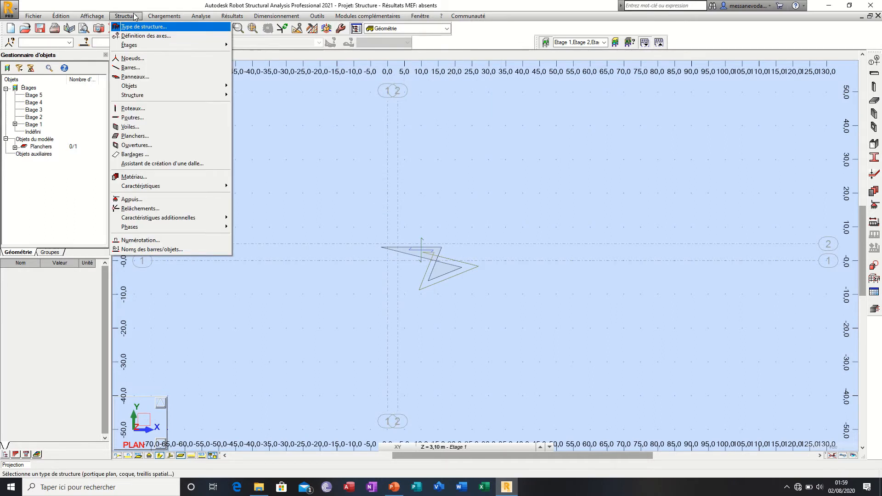
click(139, 198)
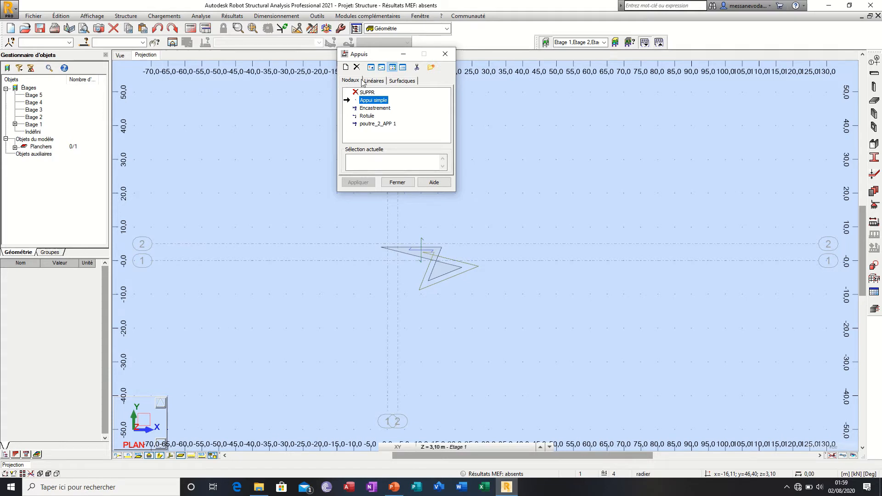
click(382, 83)
click(409, 81)
click(445, 53)
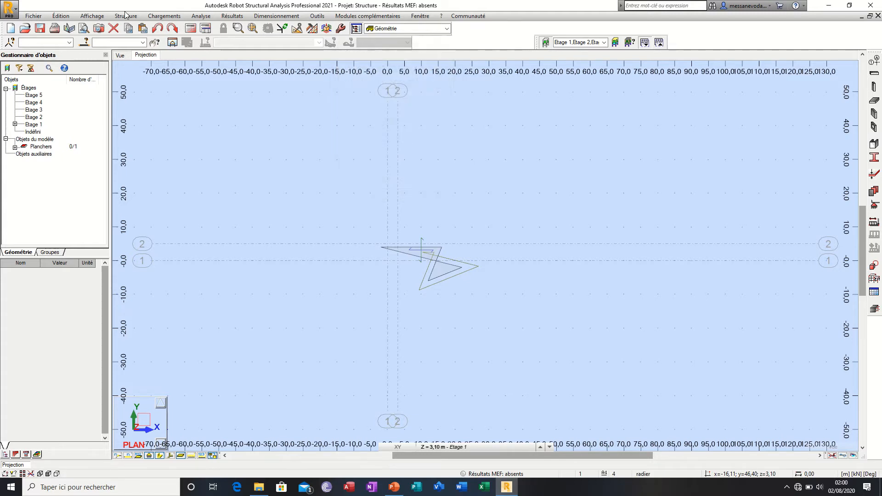
Step: Examine the load natures available in the Cas de charge definition, and close it without adding a case
click(164, 16)
mouse_move(125, 15)
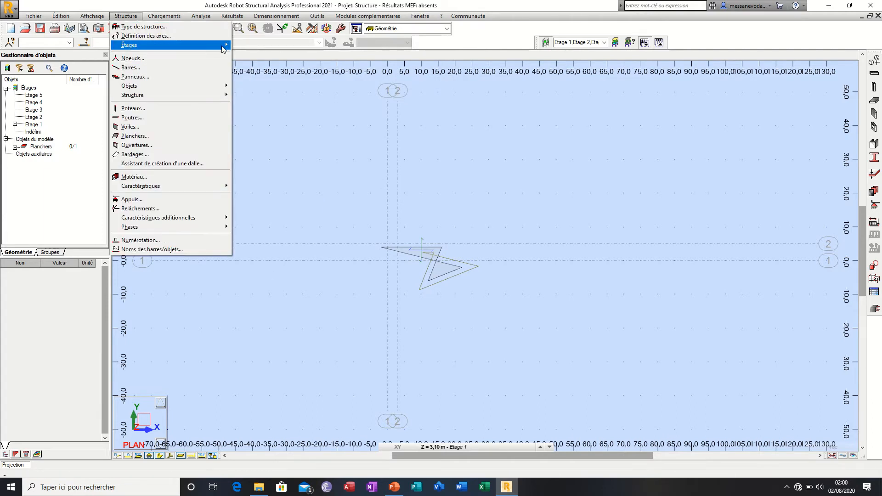
mouse_move(155, 18)
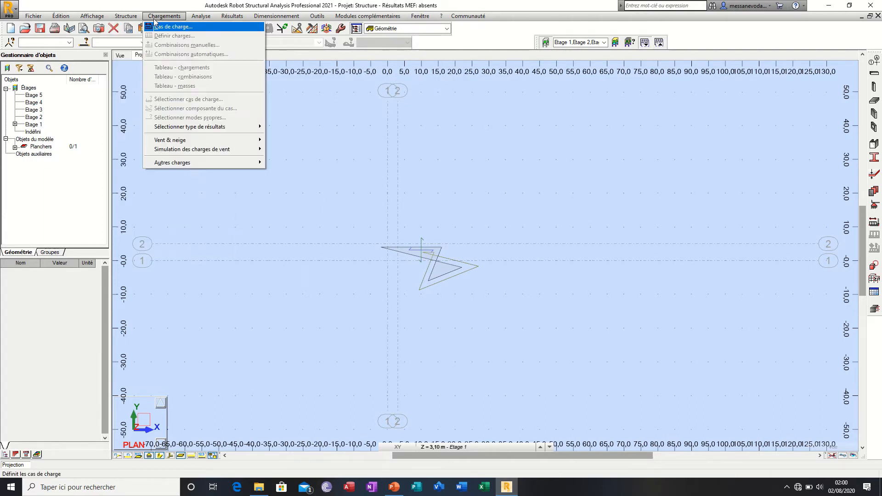
click(177, 28)
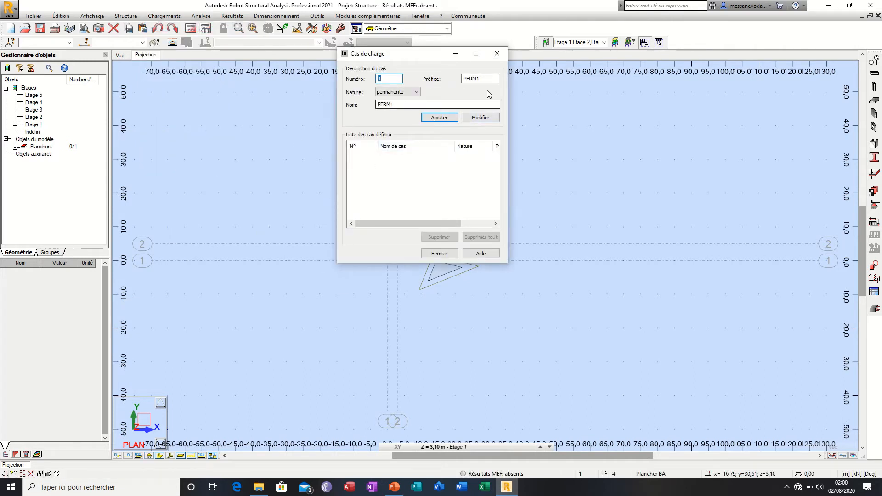
click(410, 93)
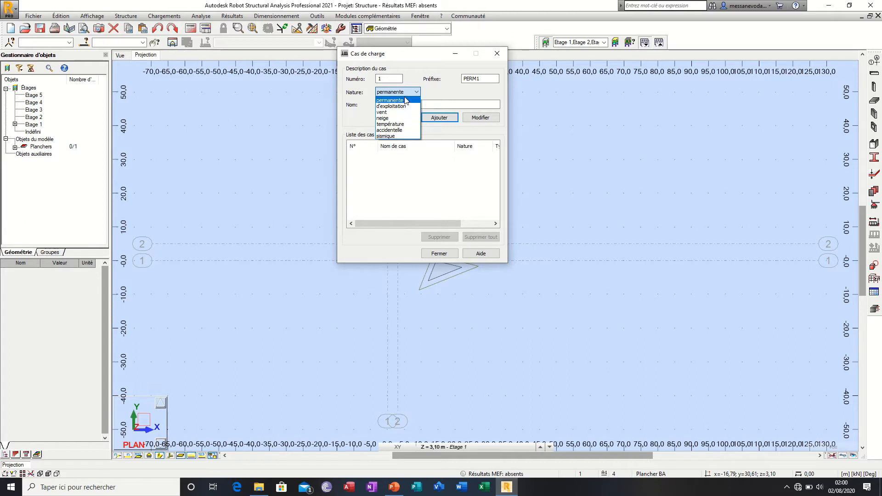
click(453, 164)
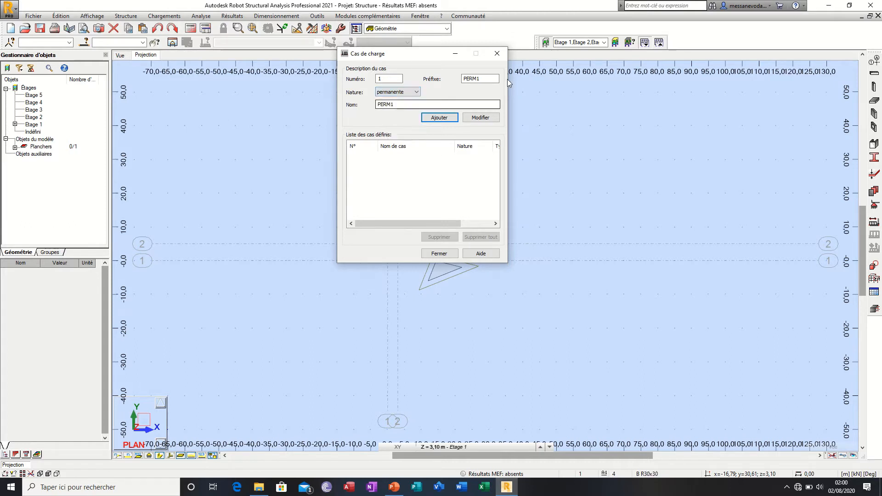
click(497, 54)
click(147, 17)
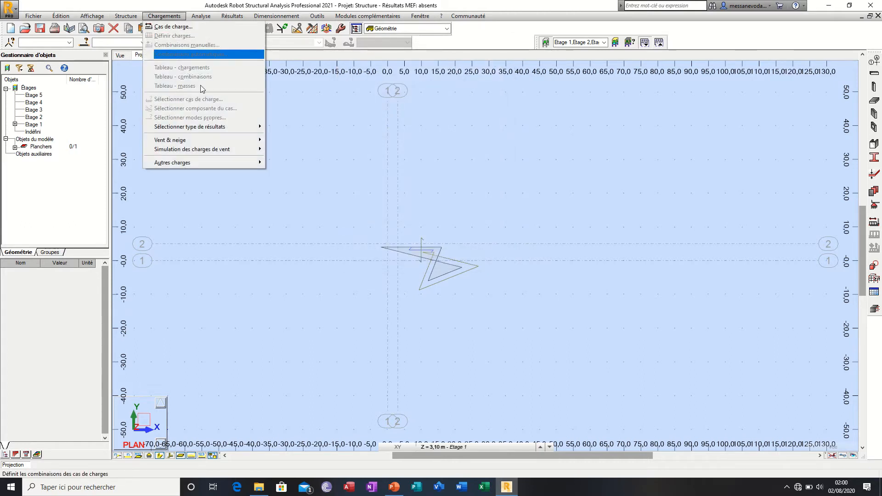
mouse_move(116, 17)
mouse_move(164, 17)
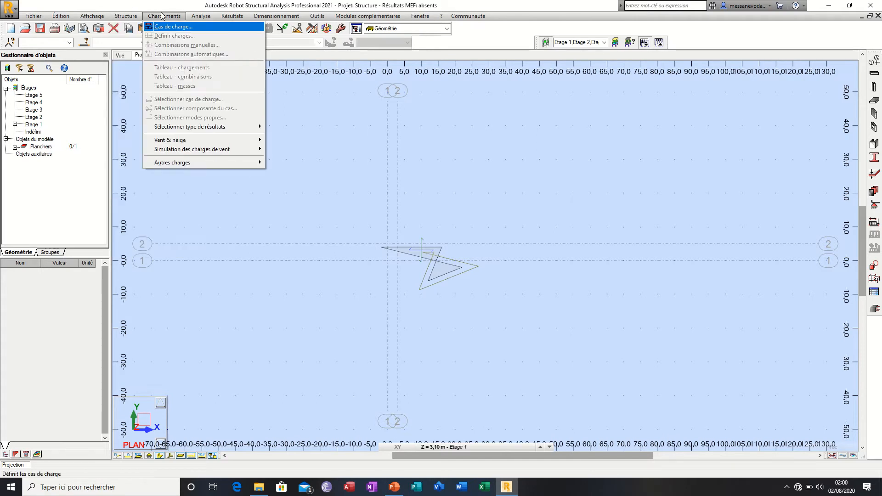
Step: Run the structure calculation and dismiss the calculation messages
mouse_move(257, 129)
mouse_move(201, 18)
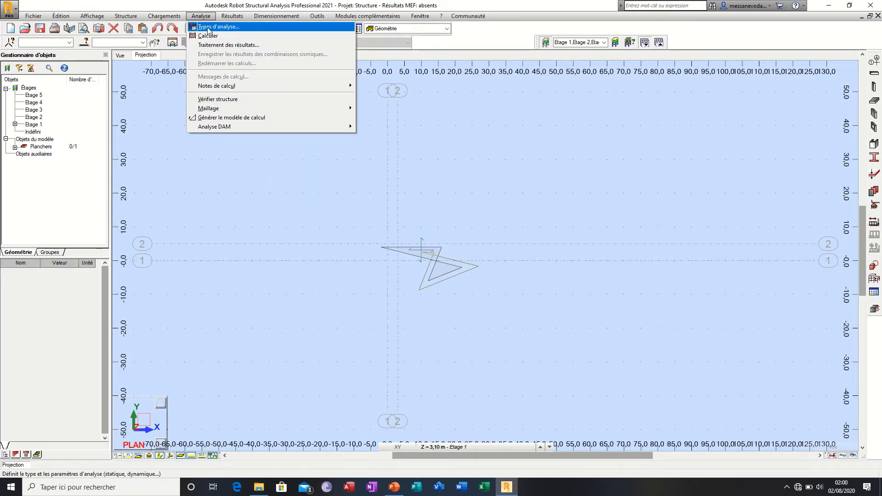
click(208, 36)
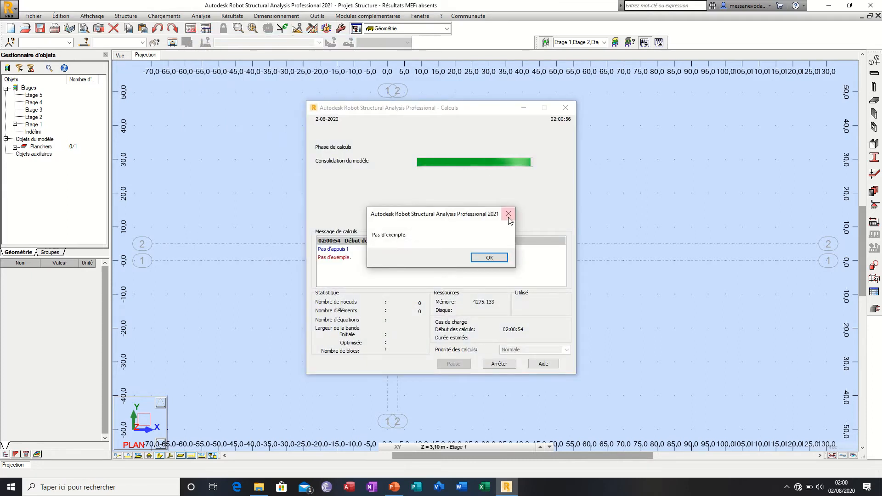
click(508, 214)
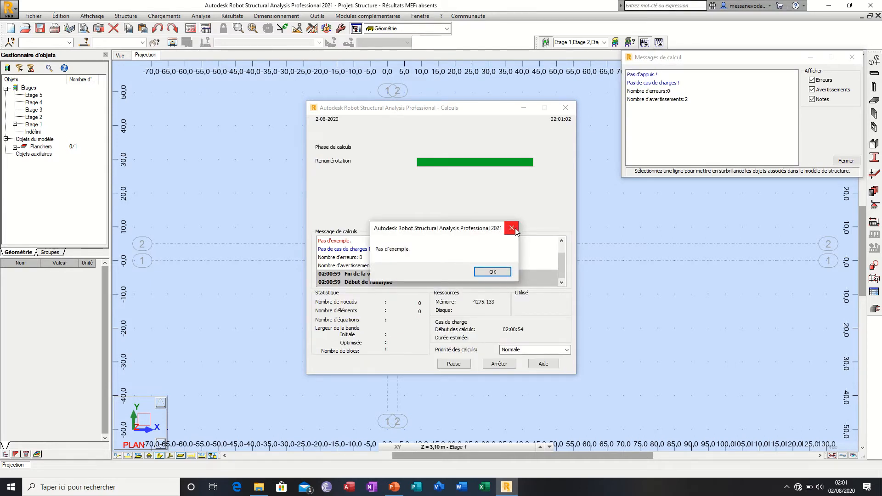
click(513, 230)
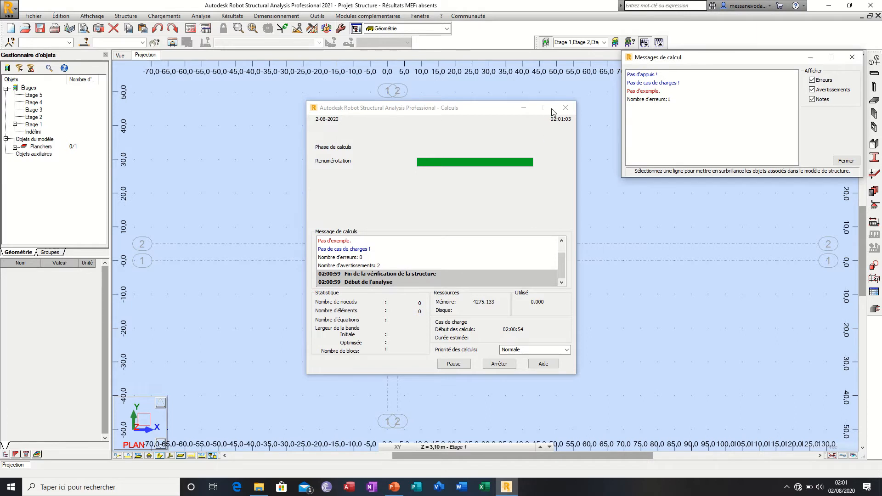
click(852, 58)
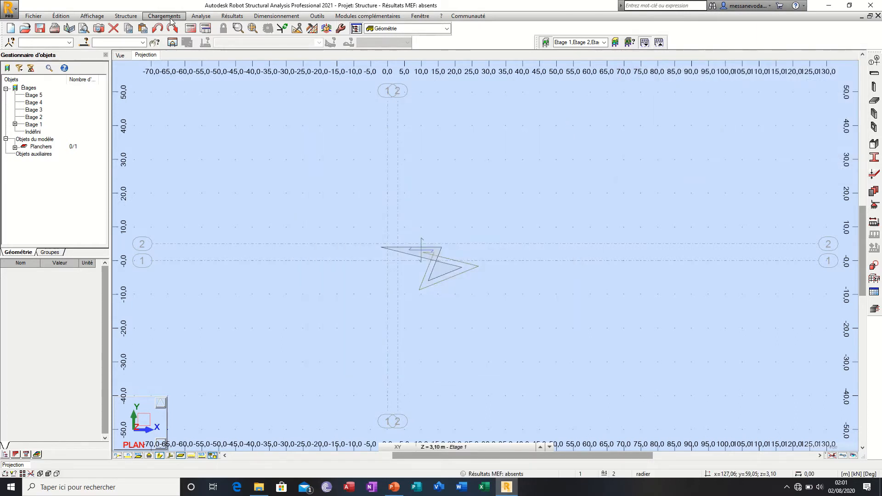
Step: Examine the calculation options for analysis types, structure model, masses and combination sign, and close them unchanged
click(169, 19)
mouse_move(201, 16)
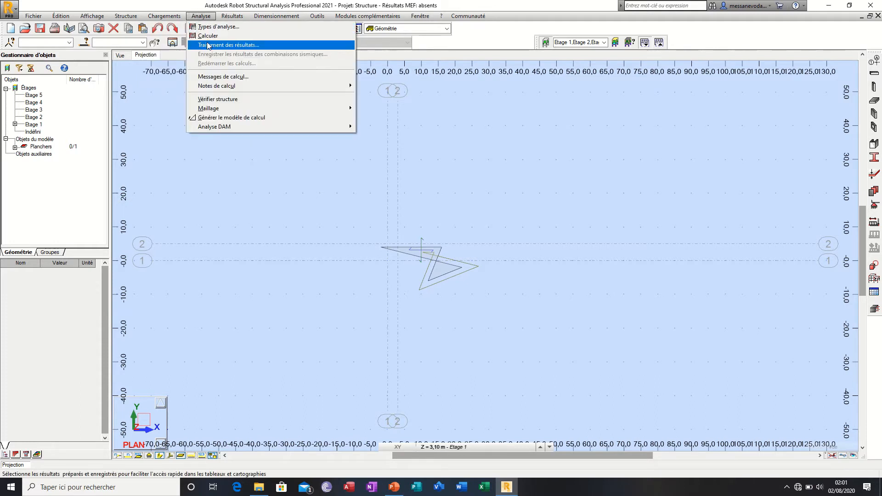
click(219, 29)
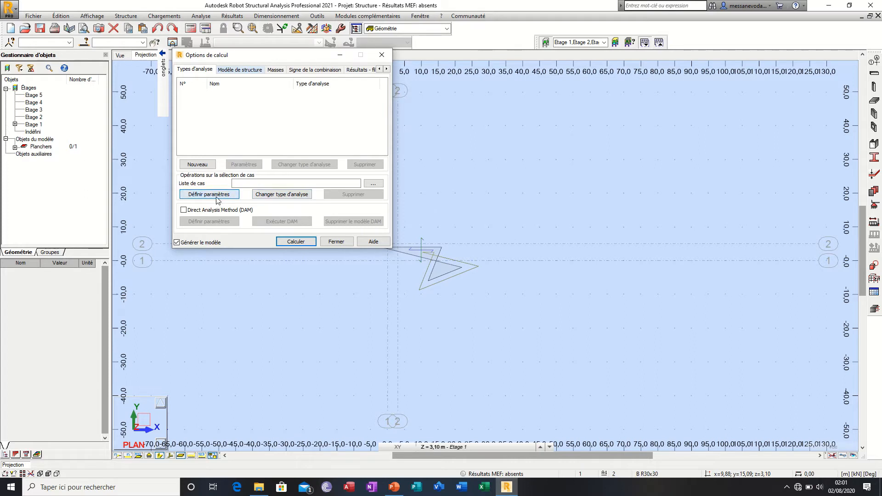
click(242, 71)
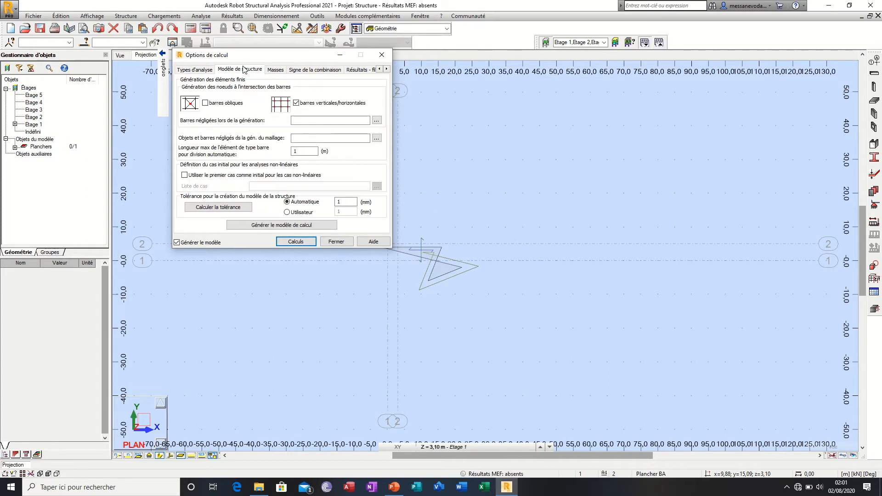
click(277, 71)
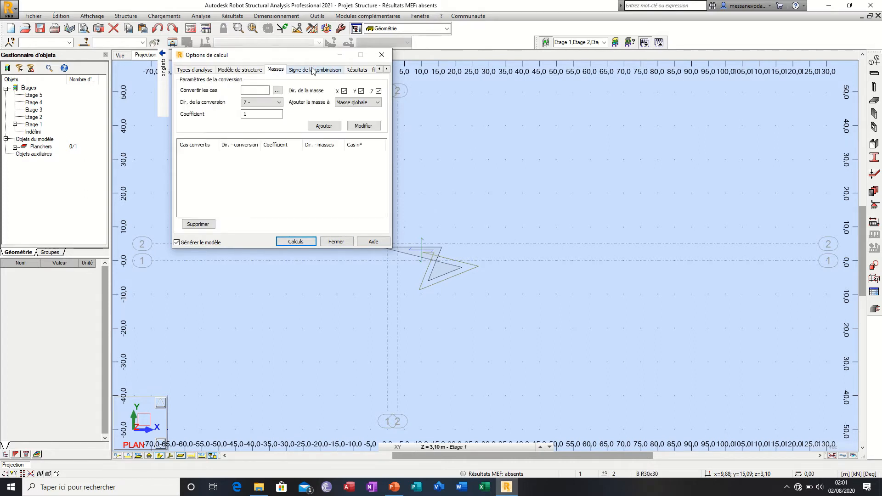
click(312, 70)
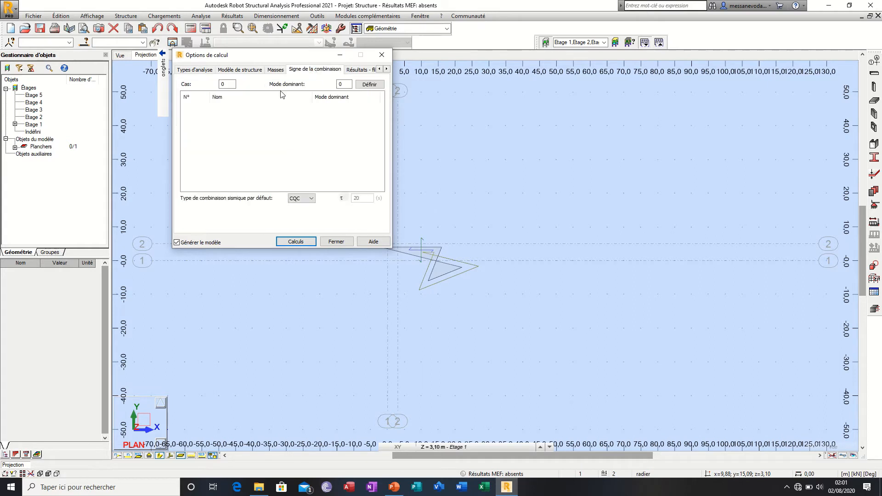
click(221, 70)
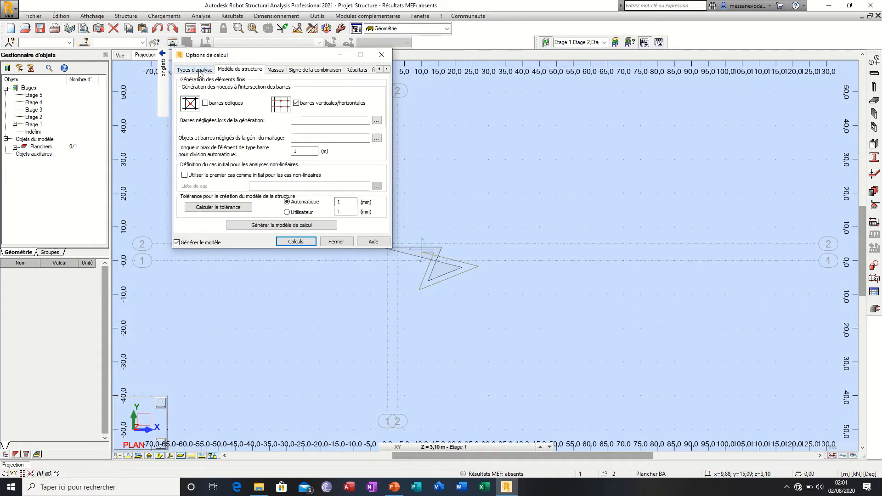
click(376, 59)
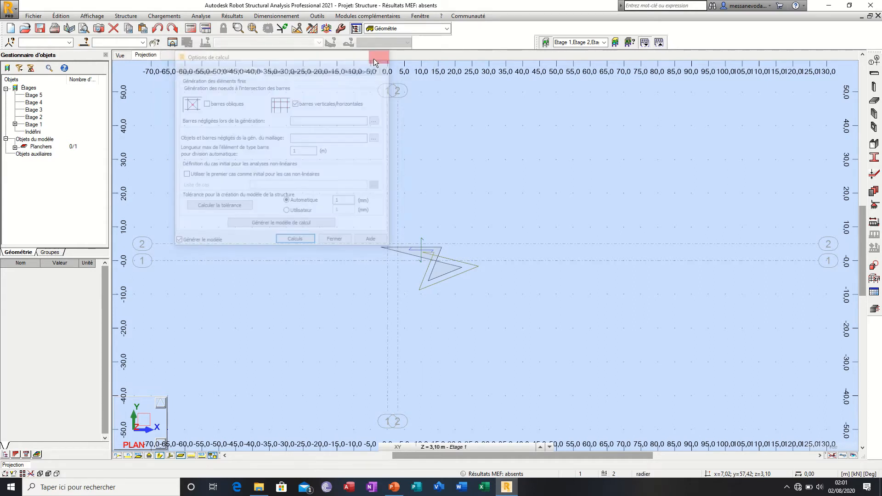
Step: Examine the available models and result list in the Traitement des résultats settings
click(199, 16)
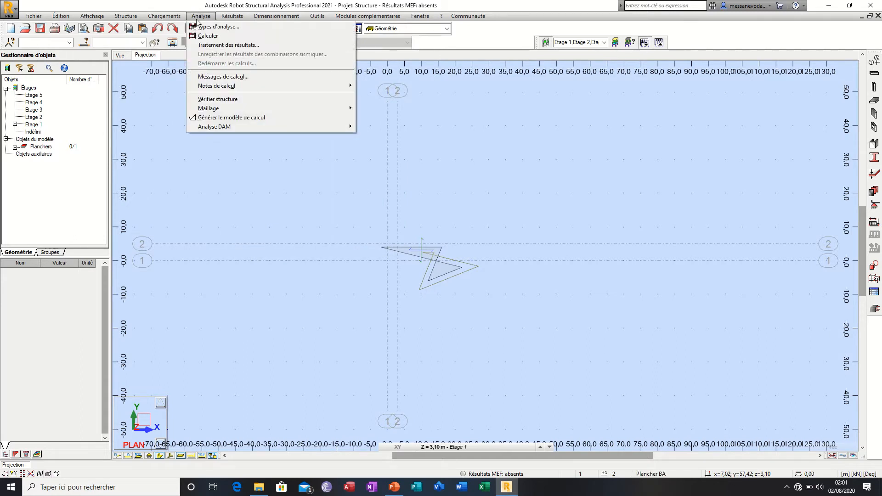
click(227, 46)
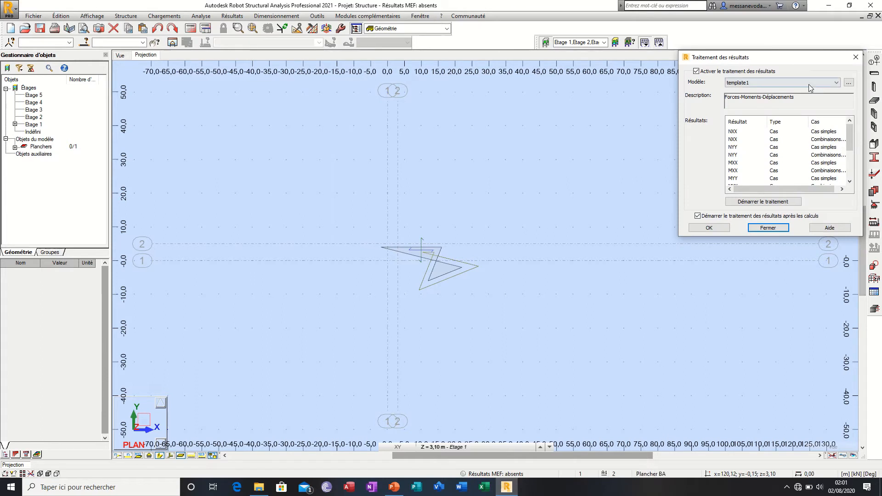
scroll(786, 138, down, 3)
click(779, 82)
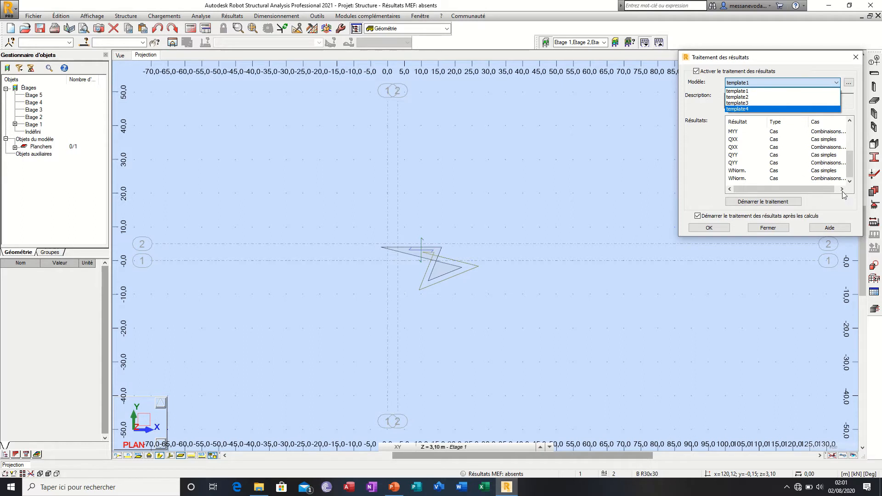
scroll(832, 173, up, 3)
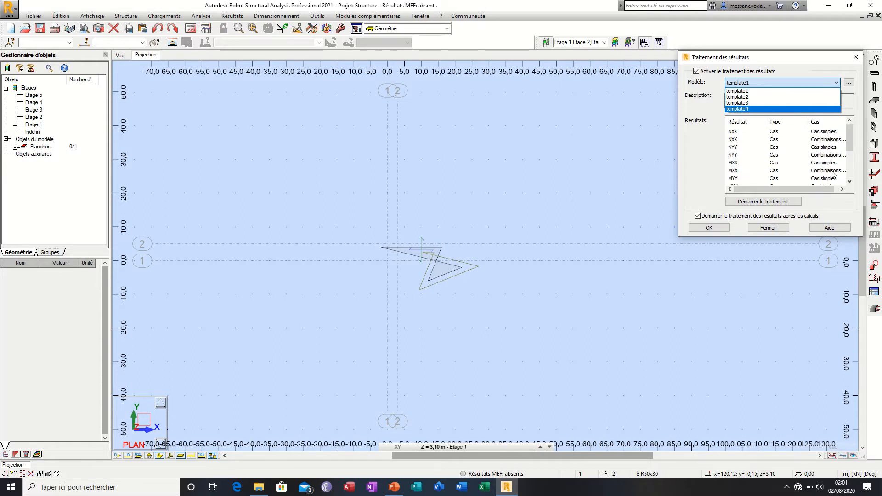
Step: Start the results processing with template1, decline launching the calculations, and close the settings
click(745, 205)
click(757, 205)
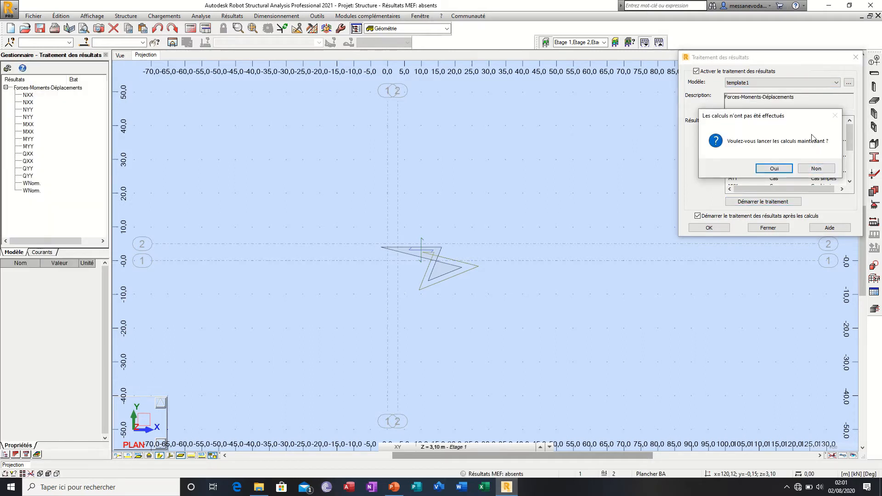
click(816, 169)
click(855, 57)
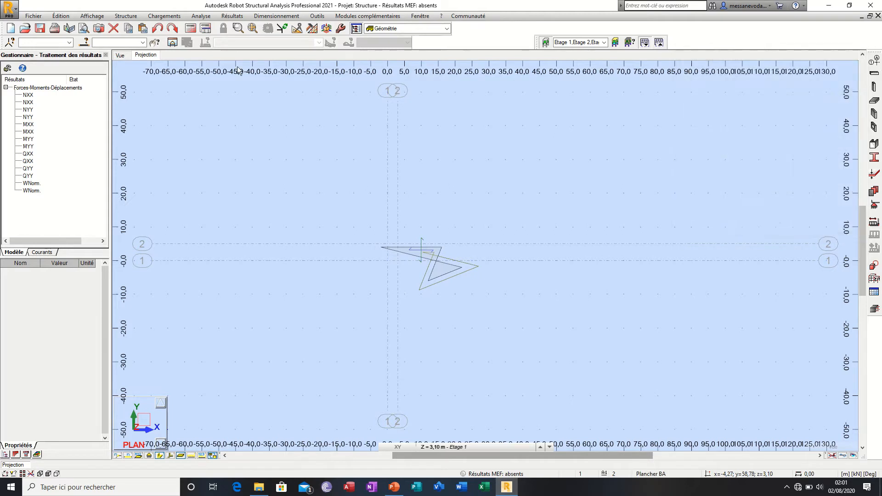
Step: Review the calculation note options, run the structure verification, and close its report
click(200, 16)
click(200, 17)
click(201, 16)
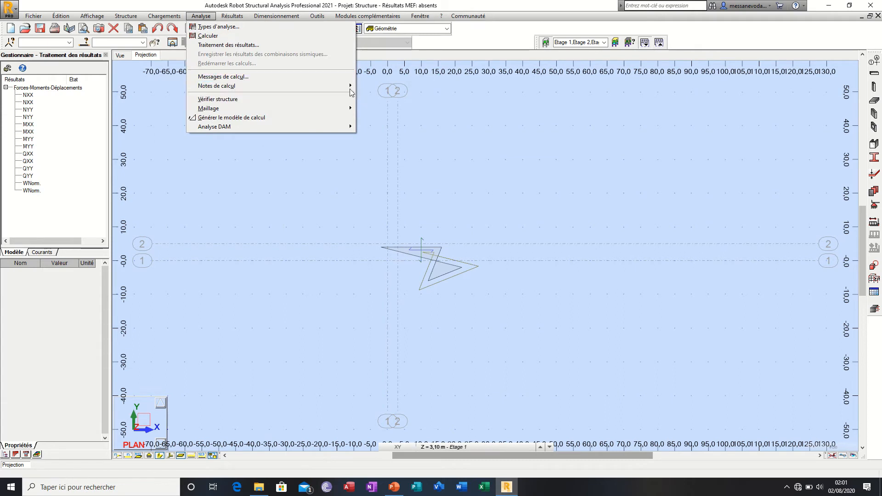
mouse_move(342, 92)
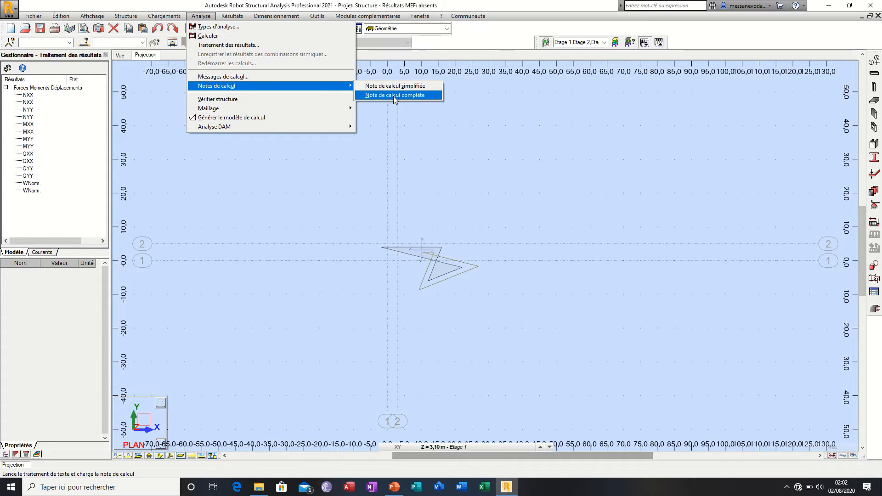
click(285, 99)
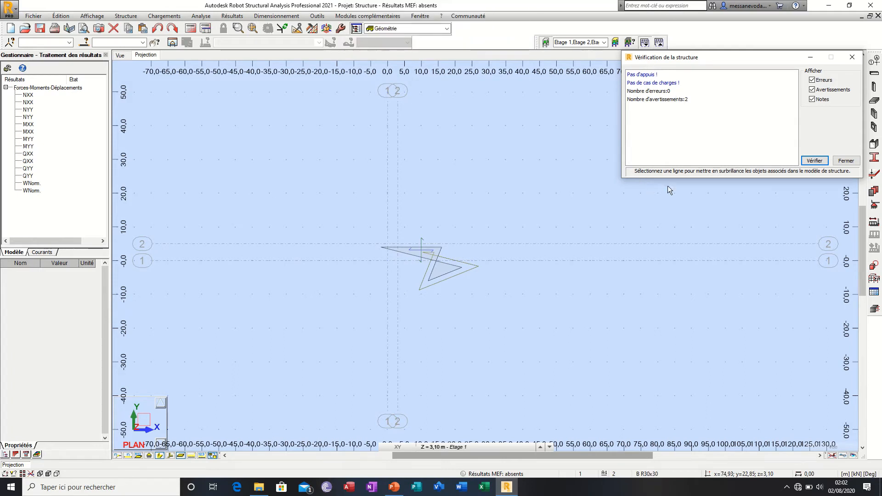
click(845, 160)
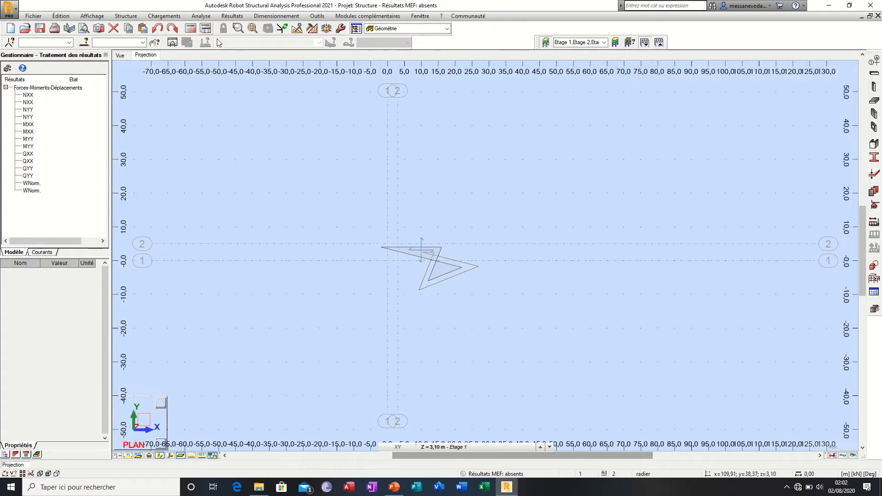
Step: Review the available result types and try to open the plate and shell results
click(233, 20)
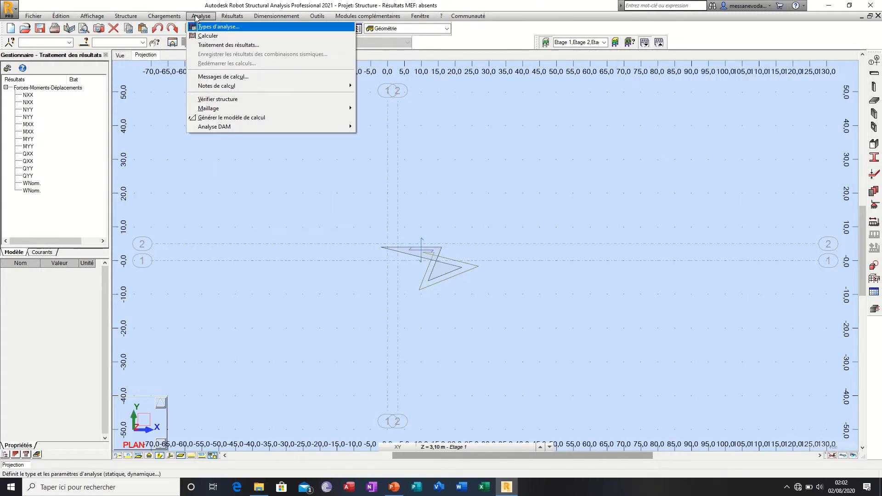
key(Escape)
click(234, 18)
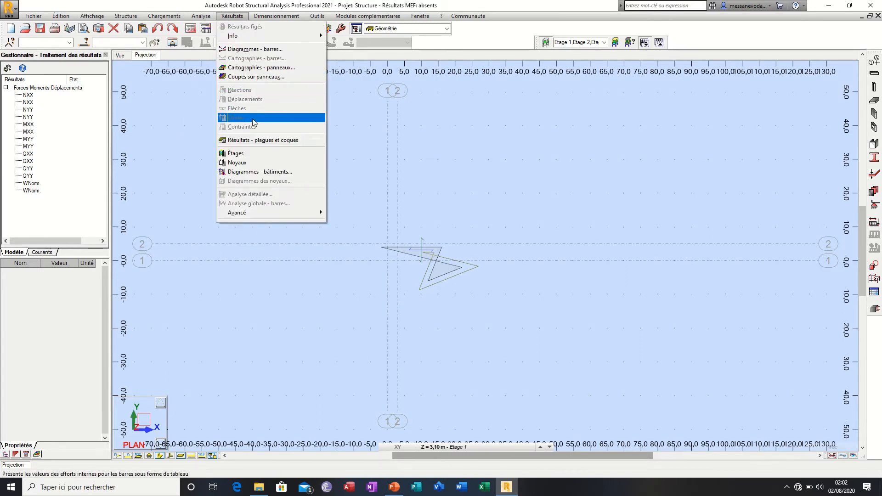
click(275, 143)
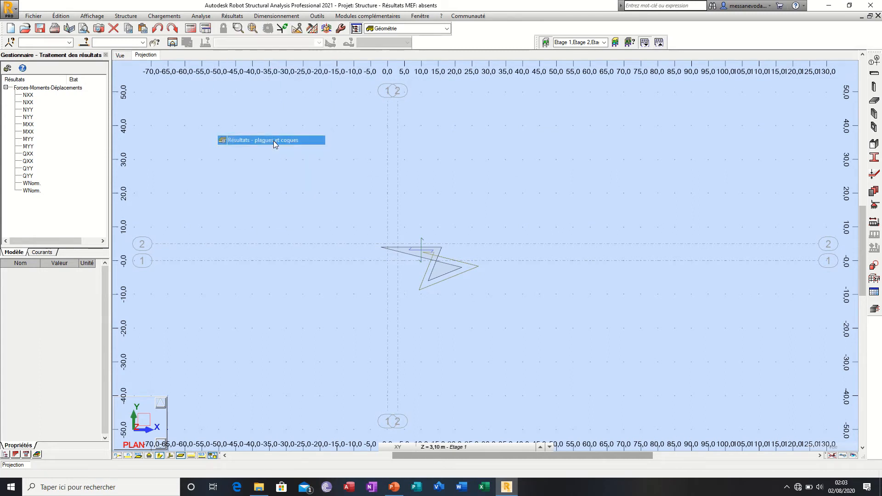
click(509, 185)
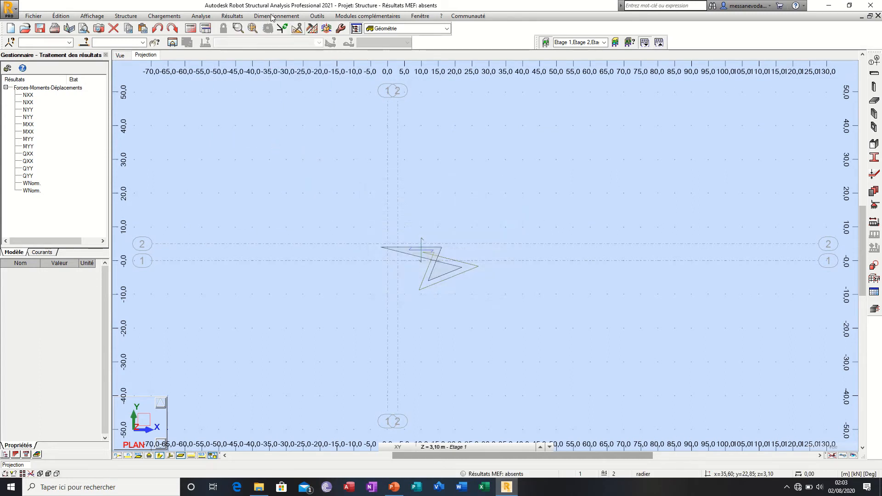
click(232, 16)
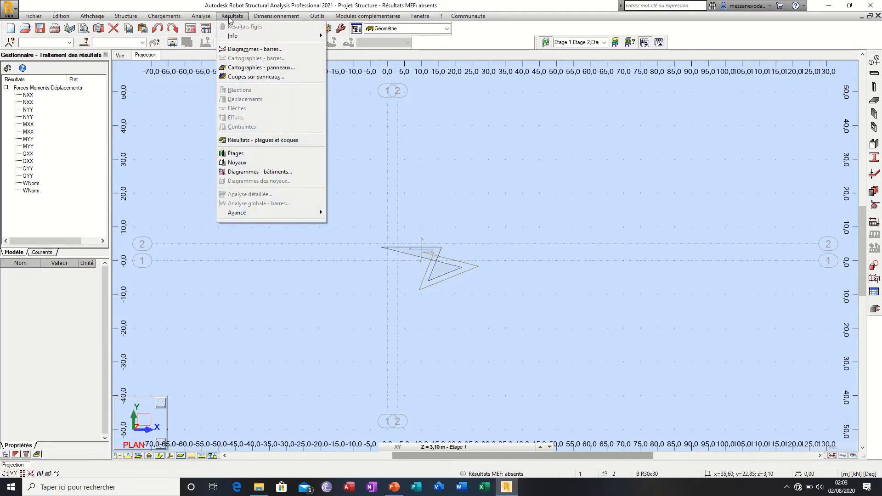
click(231, 17)
Step: Review the design options, open the real reinforcement module for reinforced-concrete elements, and return to the Géométrie layout
click(276, 16)
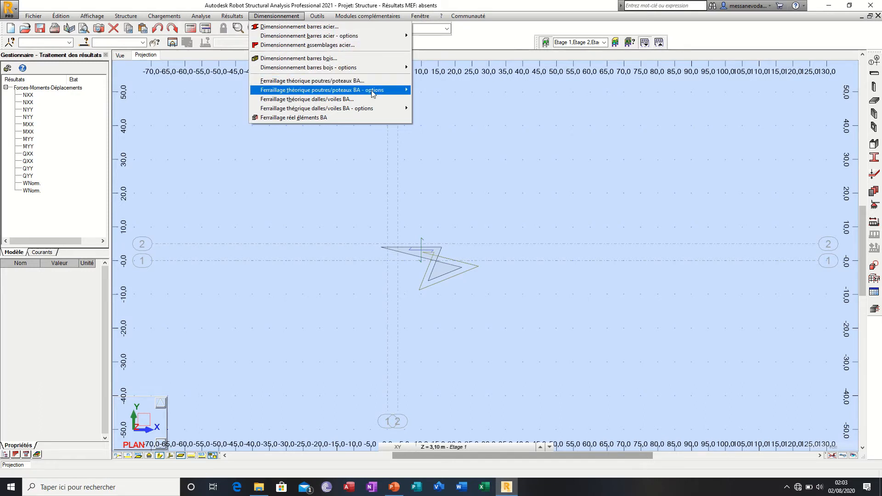
mouse_move(387, 112)
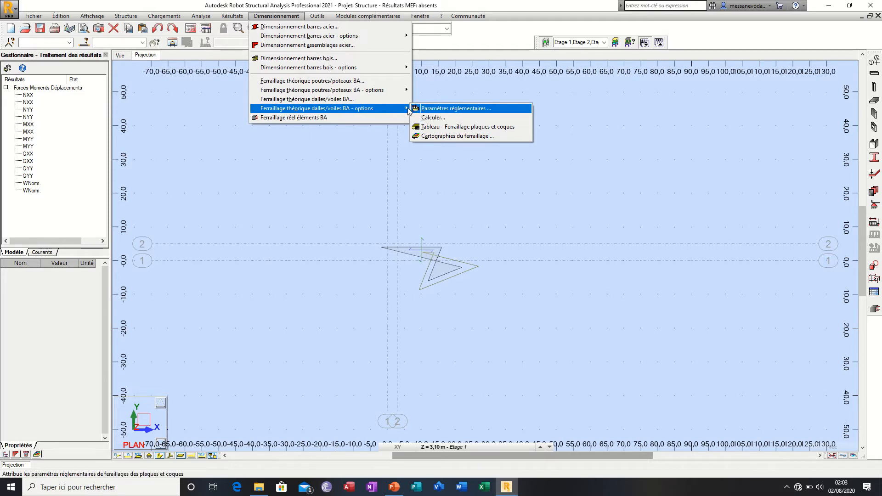
click(359, 118)
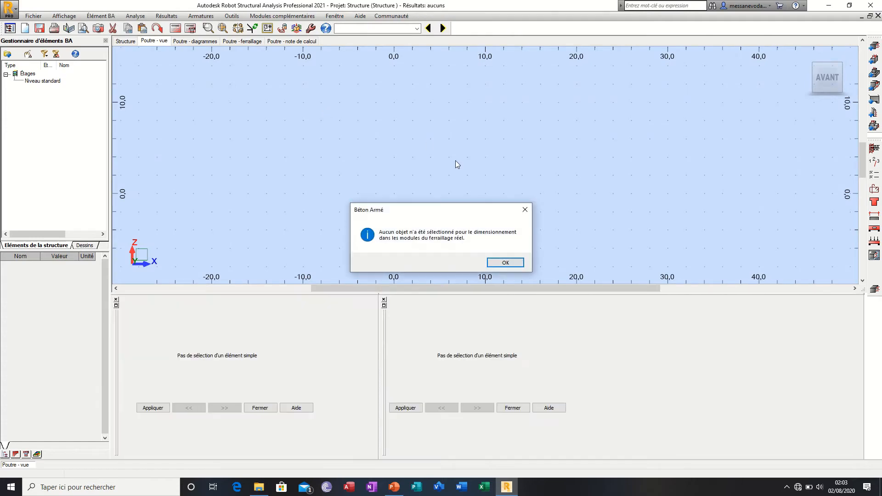
click(526, 210)
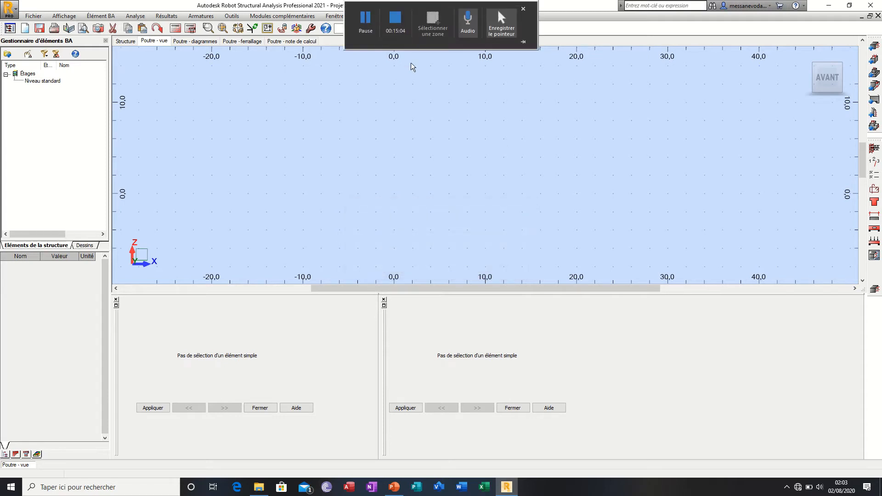
click(417, 28)
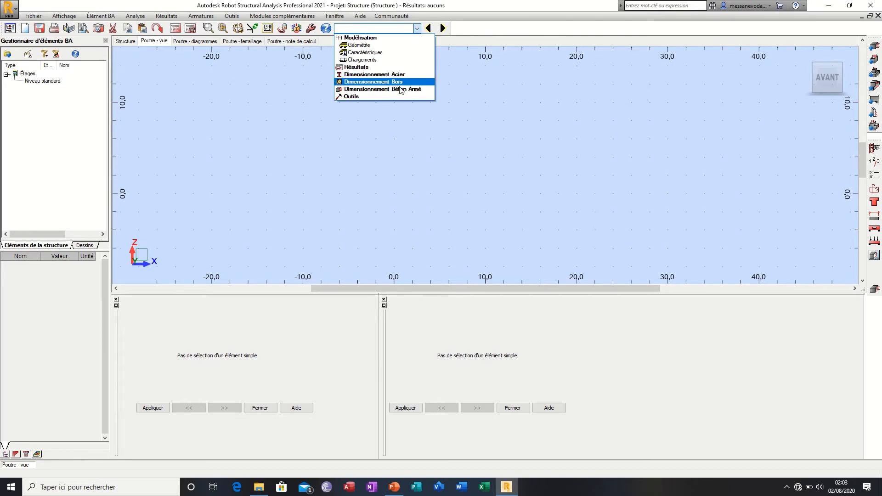
click(398, 53)
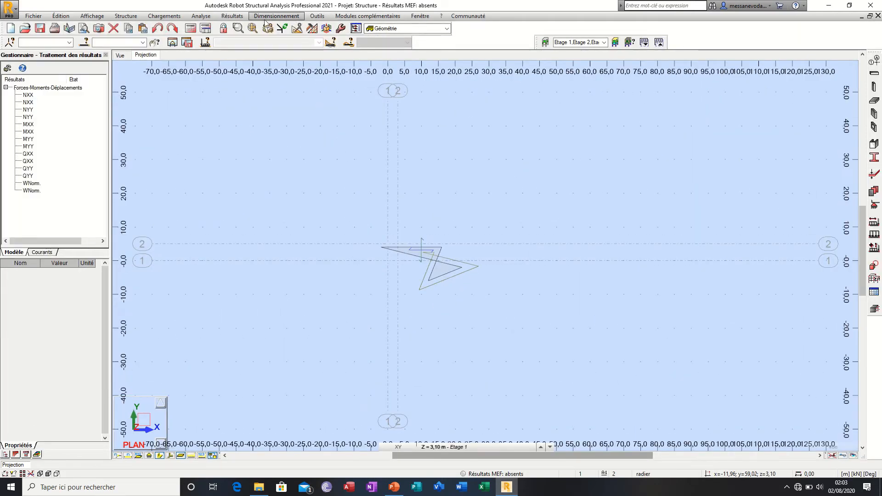
Step: Open the program preferences and examine the regional, working and output language settings
click(323, 18)
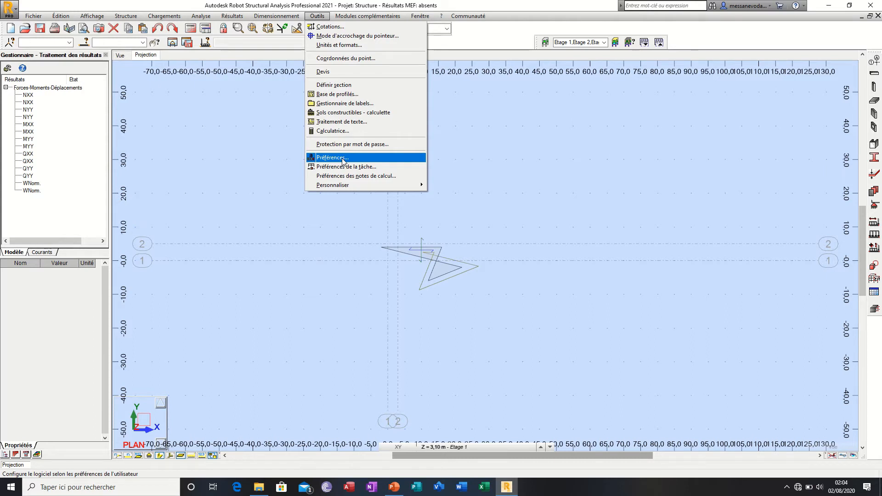
click(342, 159)
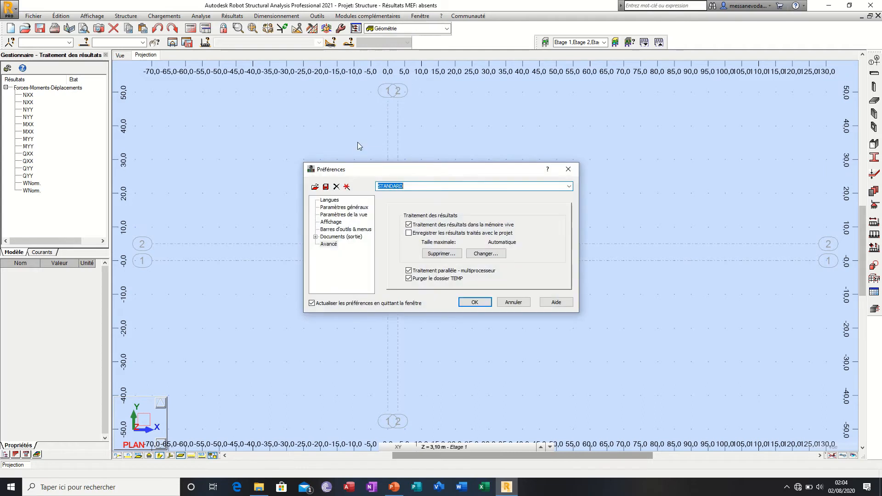
click(569, 187)
click(570, 187)
click(332, 201)
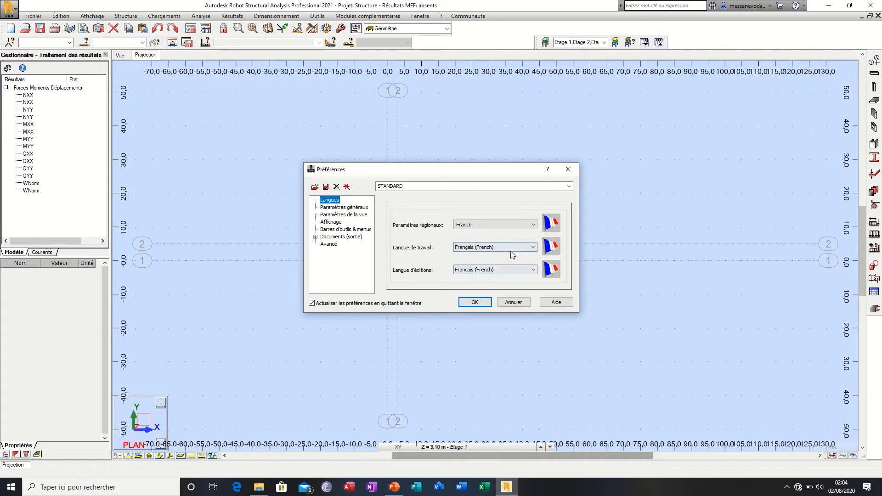
click(510, 224)
click(511, 224)
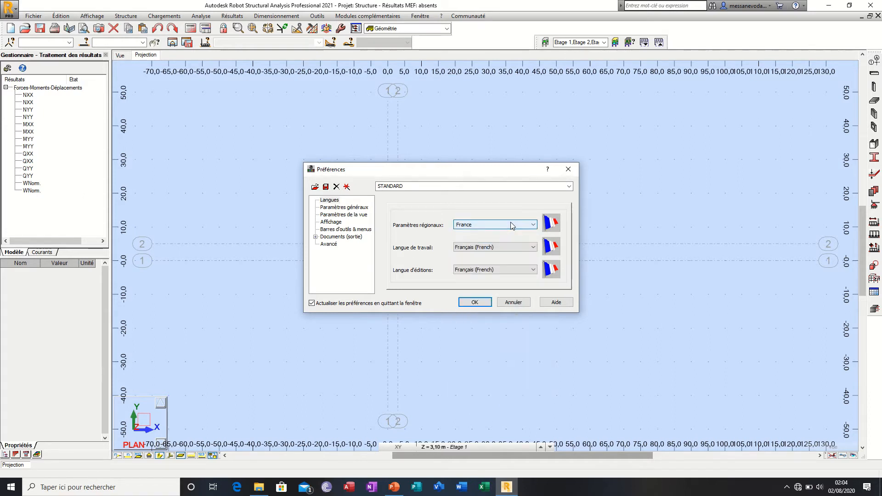
Step: Try an automatic save interval of 1 minute in the general parameters, toggling automatic saving off and on
click(329, 206)
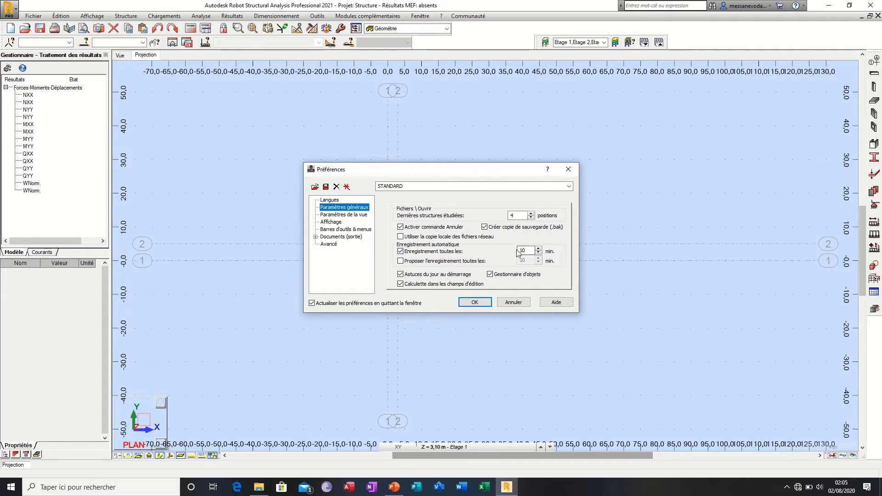
drag(529, 251, 500, 252)
text(2)
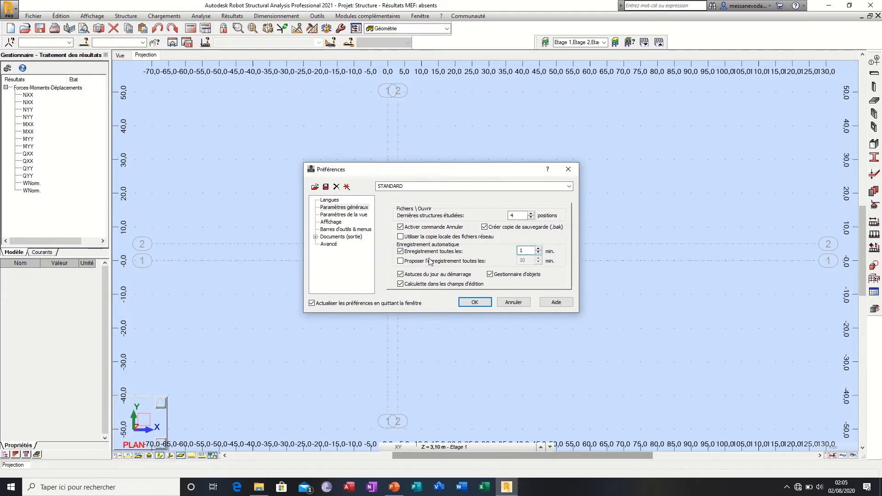
click(401, 251)
click(401, 250)
Step: Restore the automatic save interval to 10 minutes and toggle the periodic save proposal on and off
click(402, 274)
click(522, 250)
text(à)
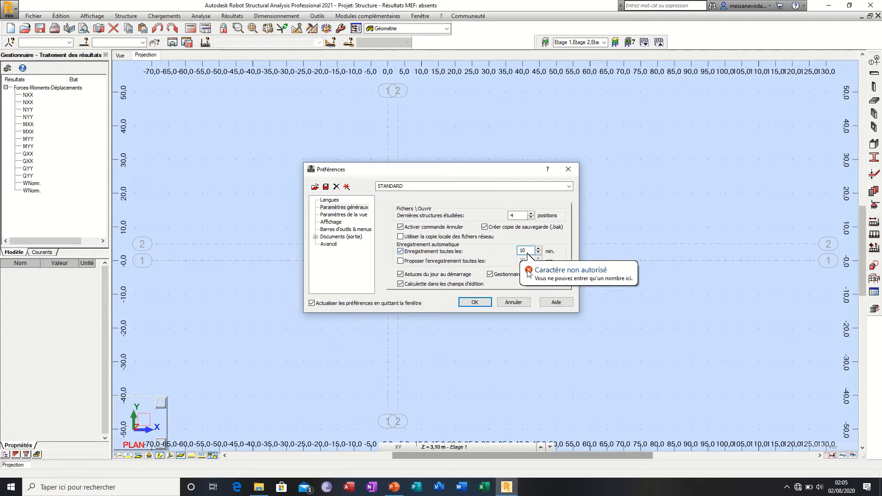
click(507, 261)
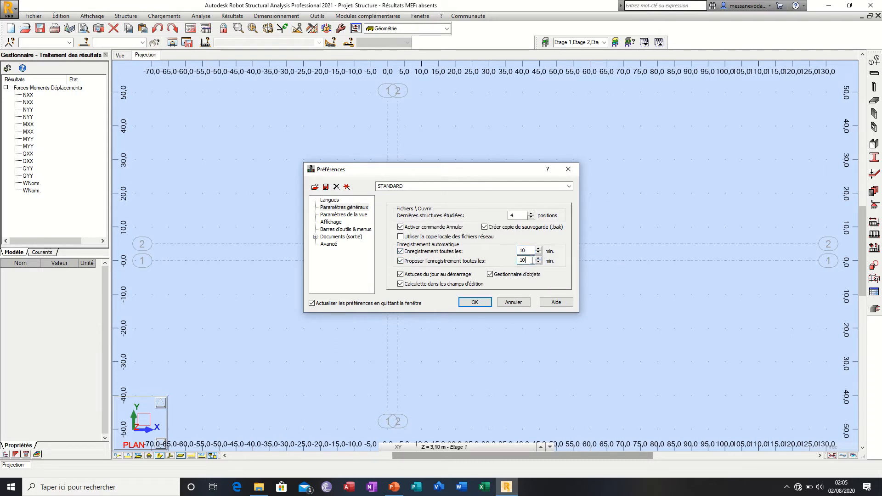
click(400, 261)
Step: Check the view parameters, then try the DARK, BASIA, DARK GREEN and DEEP BLUE colour schemes in the display preferences
click(352, 215)
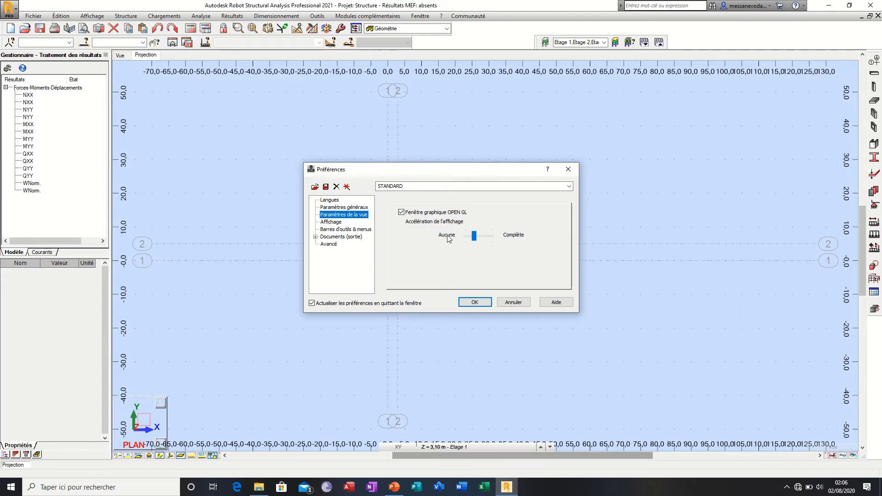
click(338, 224)
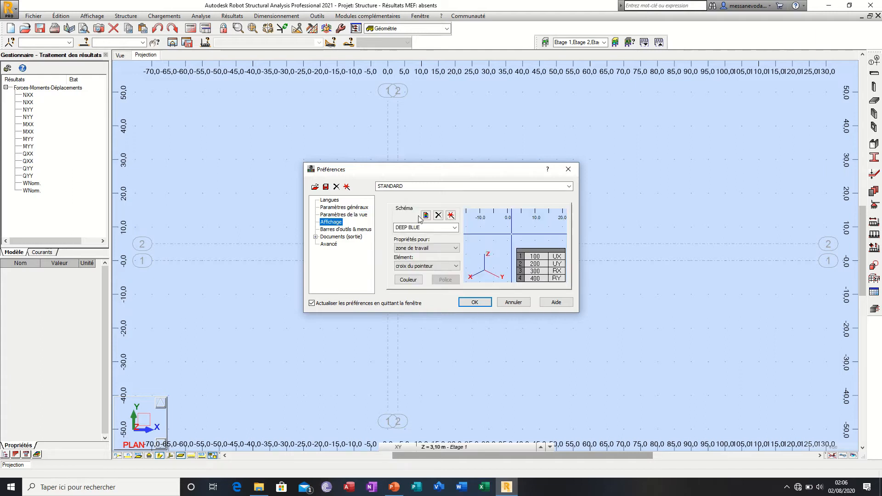
click(454, 228)
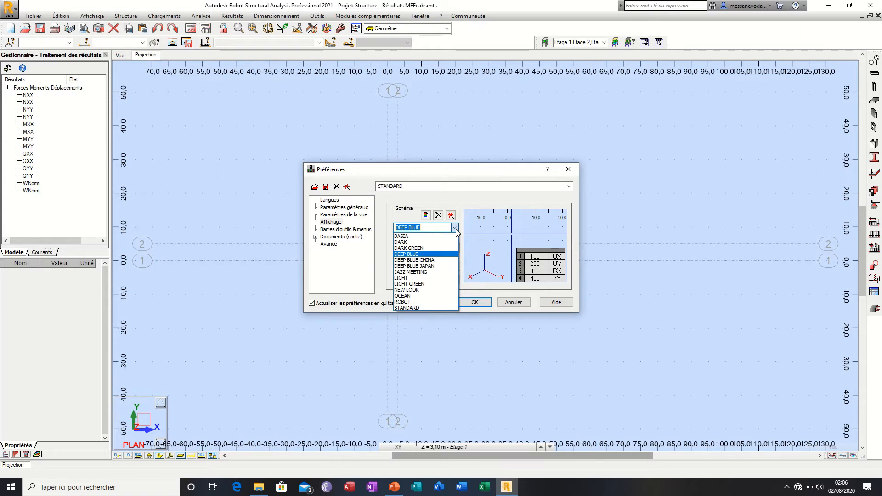
click(437, 242)
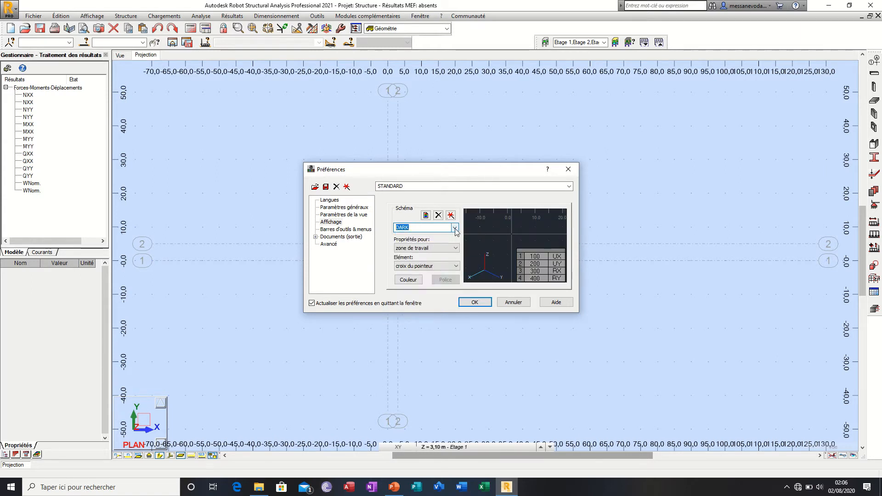
click(455, 228)
click(443, 236)
click(454, 228)
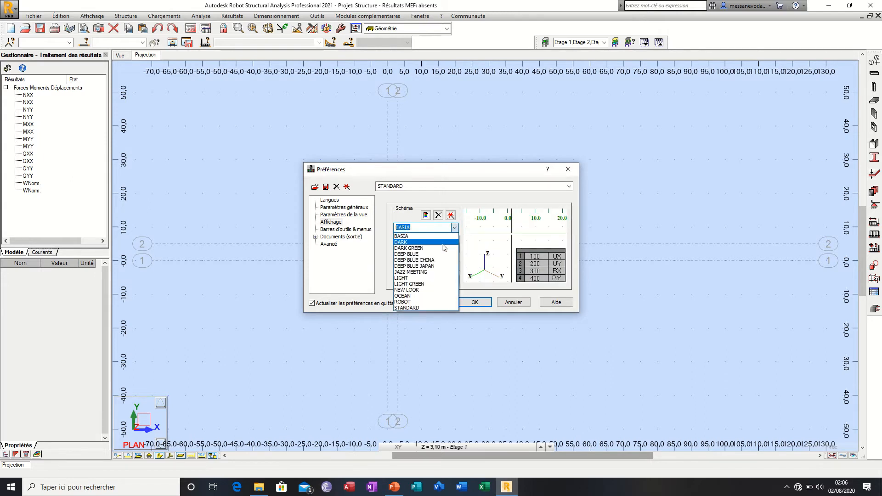
click(442, 248)
click(455, 228)
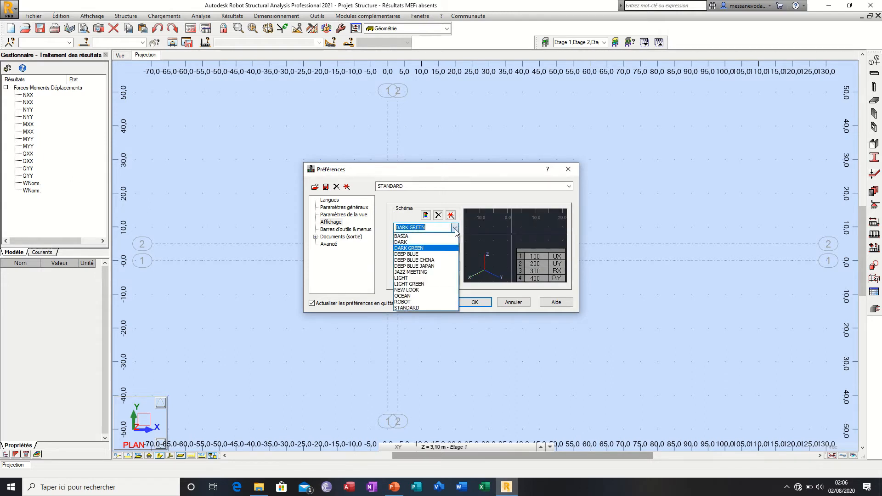
click(444, 254)
Step: Try the DEEP BLUE CHINA, DEEP BLUE JAPAN and JAZZ MEETING display schemes
click(455, 228)
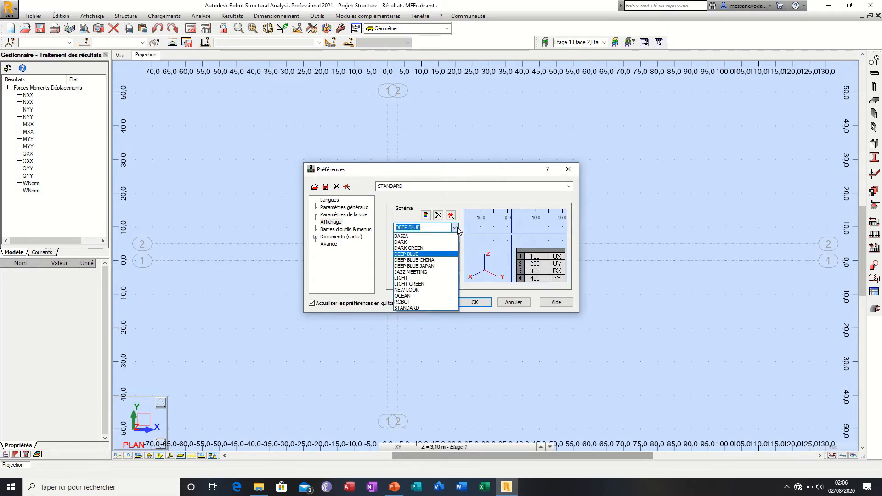
click(457, 227)
click(457, 227)
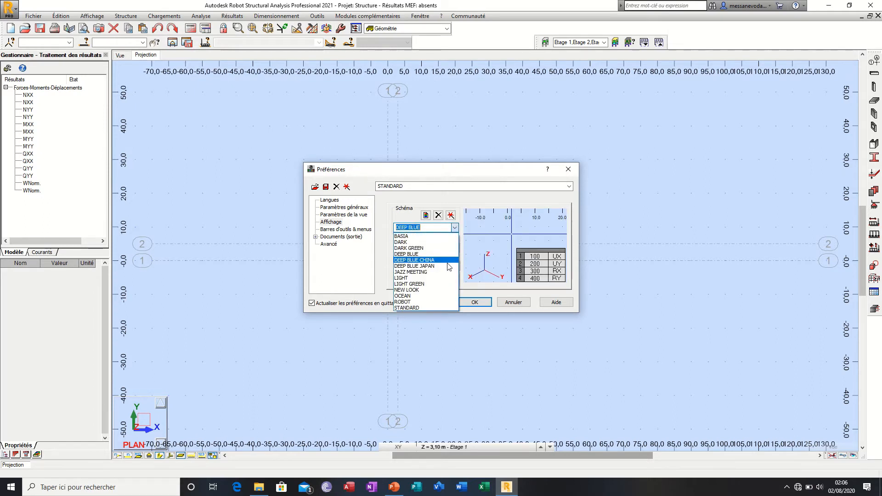
click(448, 260)
click(455, 228)
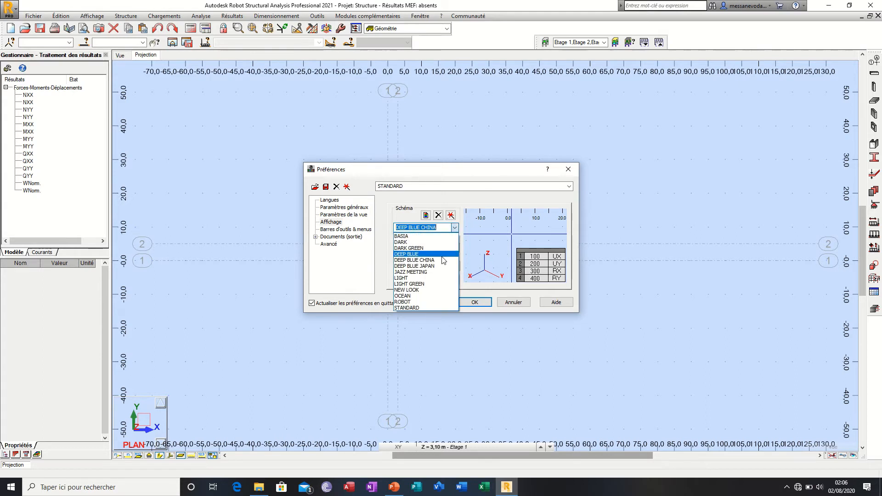
click(440, 266)
click(454, 227)
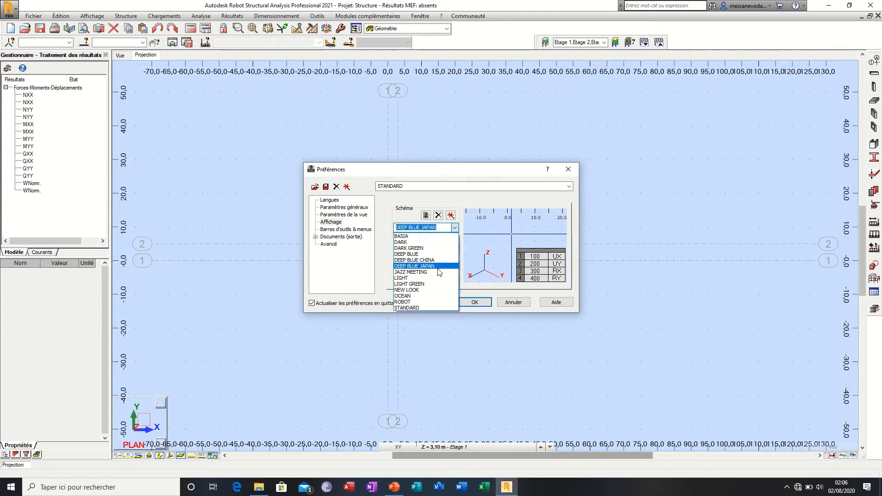
click(439, 272)
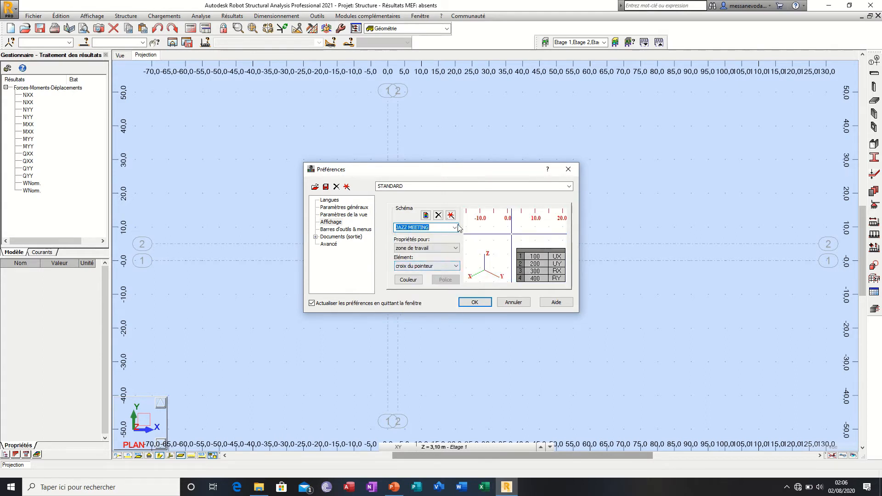
Step: Try the LIGHT, LIGHT GREEN, OCEAN and ROBOT display schemes
click(455, 228)
click(436, 278)
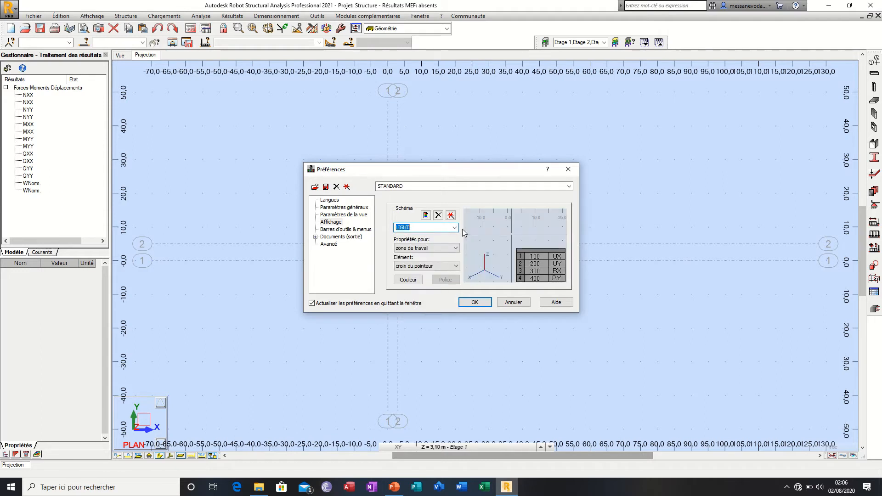
click(455, 228)
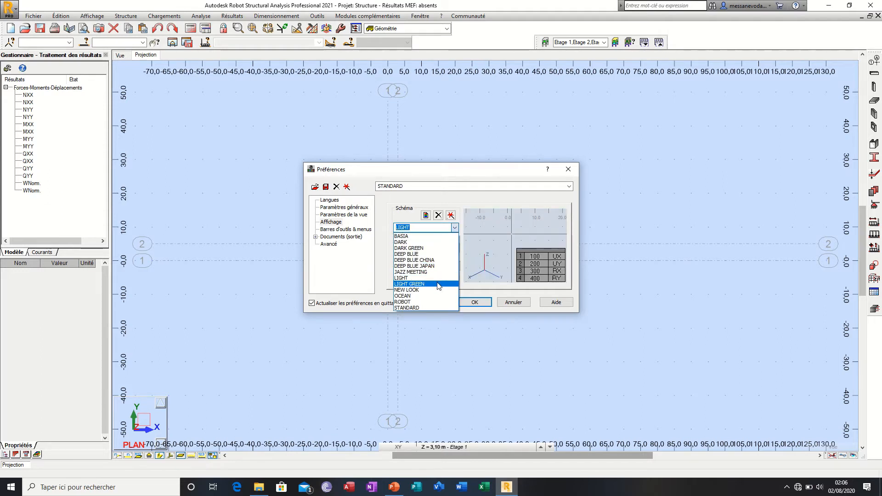
click(437, 283)
click(455, 227)
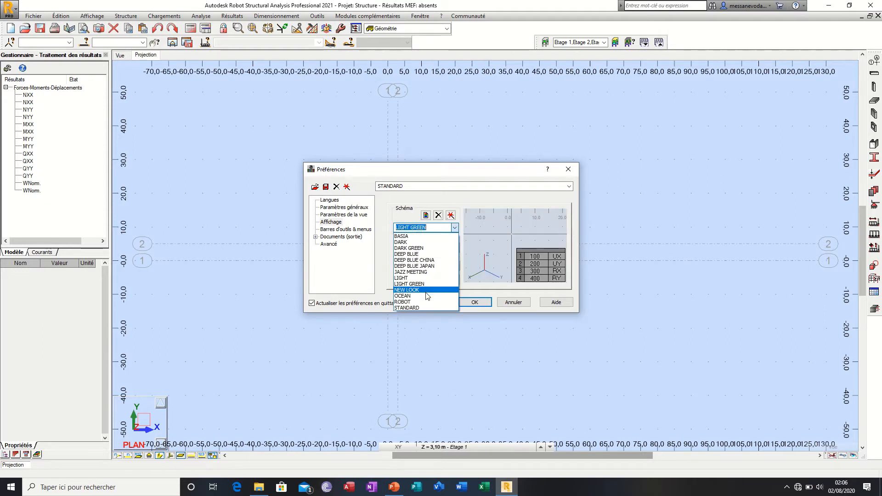
click(426, 295)
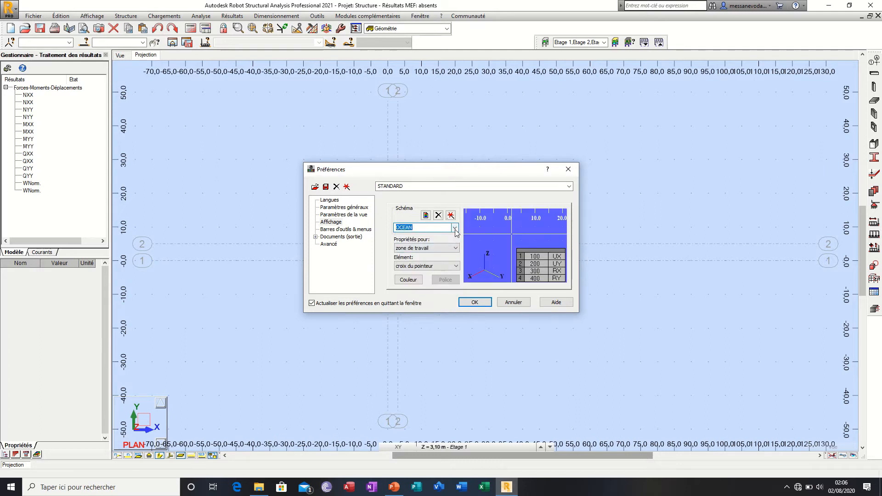
click(455, 229)
click(436, 302)
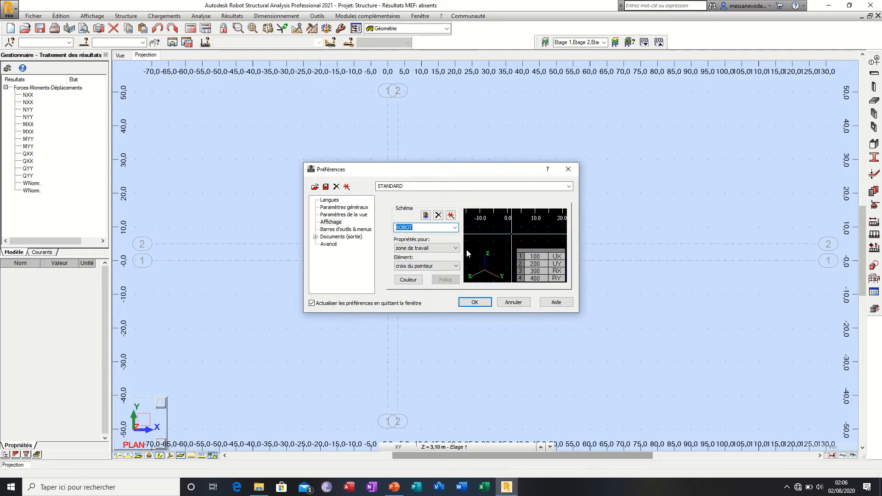
Step: Try the STANDARD display scheme, then set the scheme back to DEEP BLUE
click(456, 228)
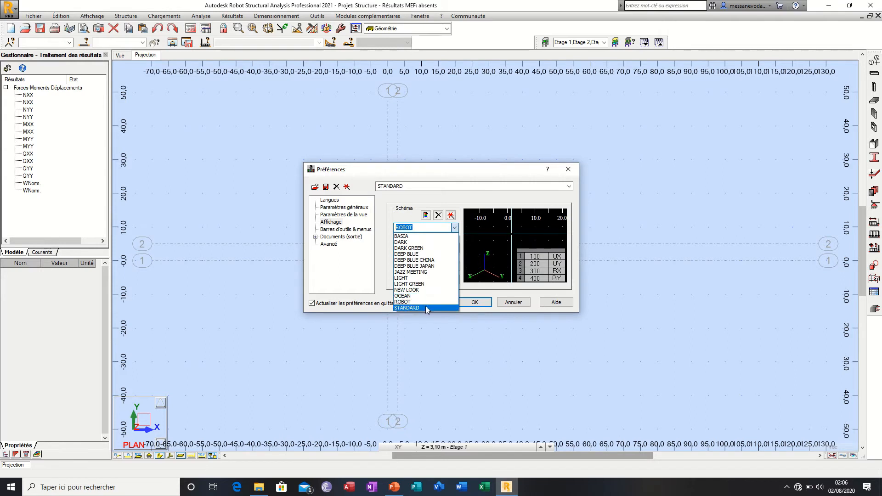
click(425, 306)
click(455, 228)
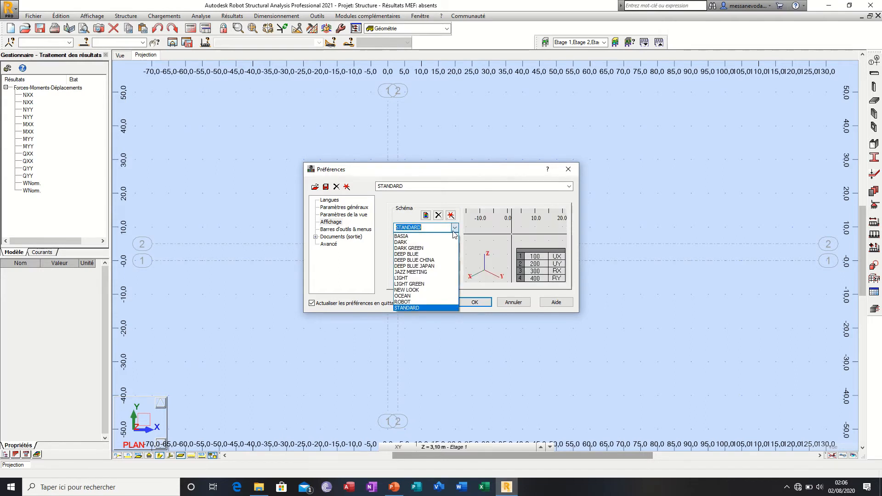
click(441, 255)
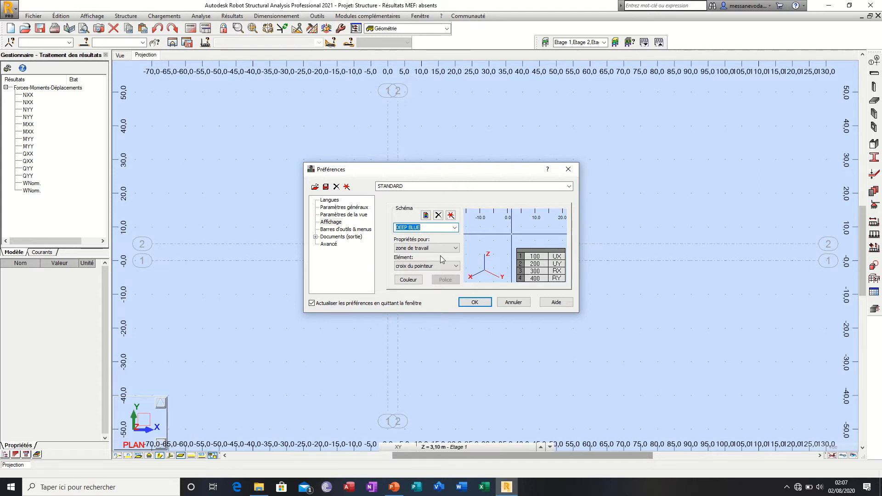
Step: Review the property categories, keep zone de travail, and check the axe OX element before returning to croix du pointeur
click(455, 248)
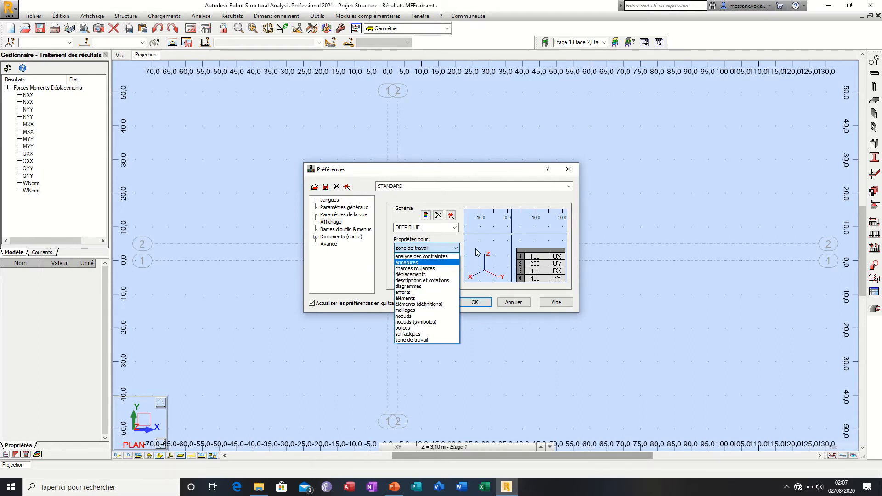
click(440, 250)
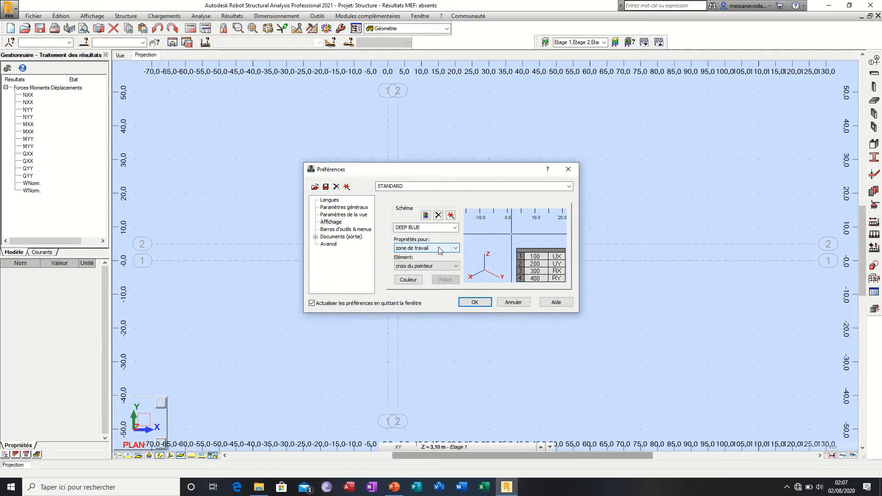
click(443, 266)
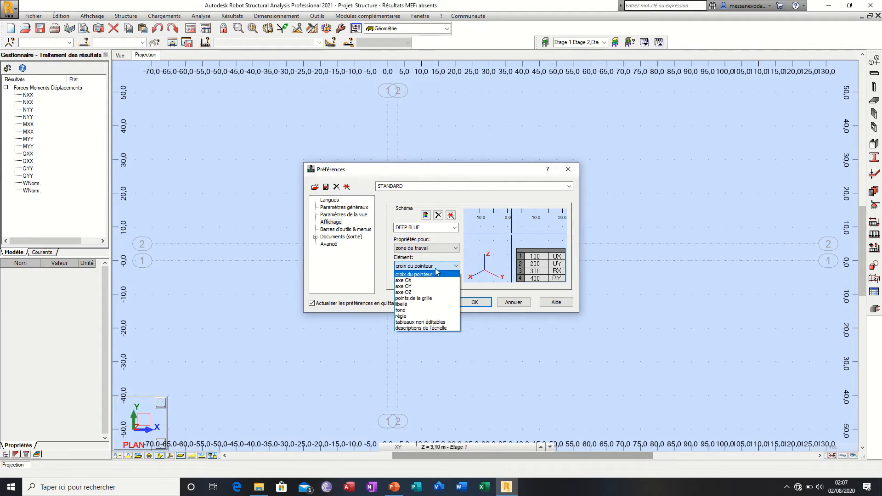
click(429, 280)
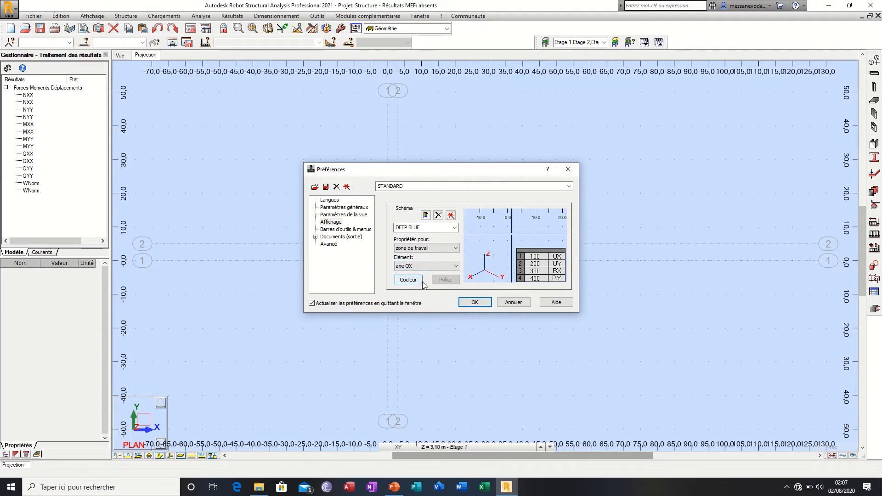
click(440, 268)
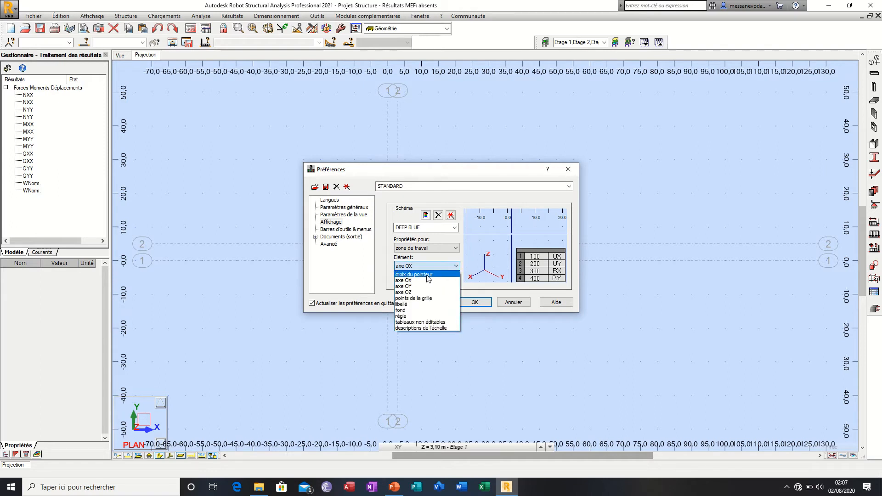
click(427, 275)
Step: Go through the work-zone elements axe OY, axe OZ, points de la grille and fond, ending on croix du pointeur
click(427, 266)
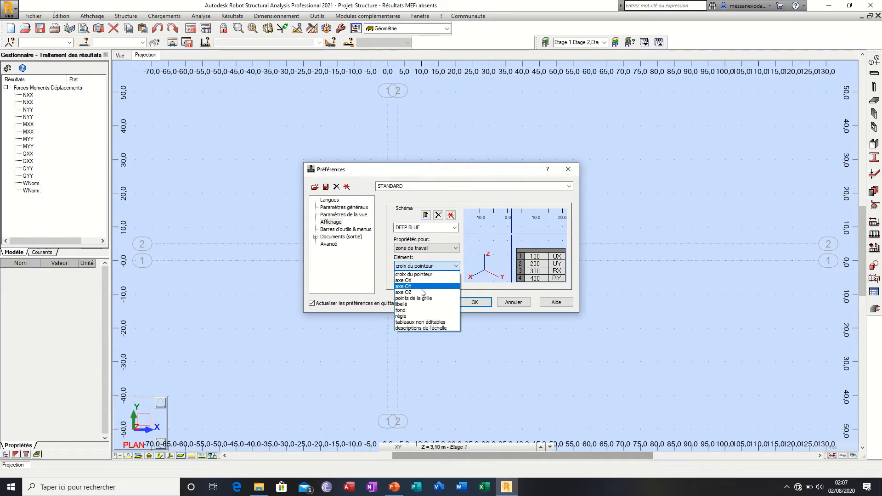
click(422, 286)
click(438, 266)
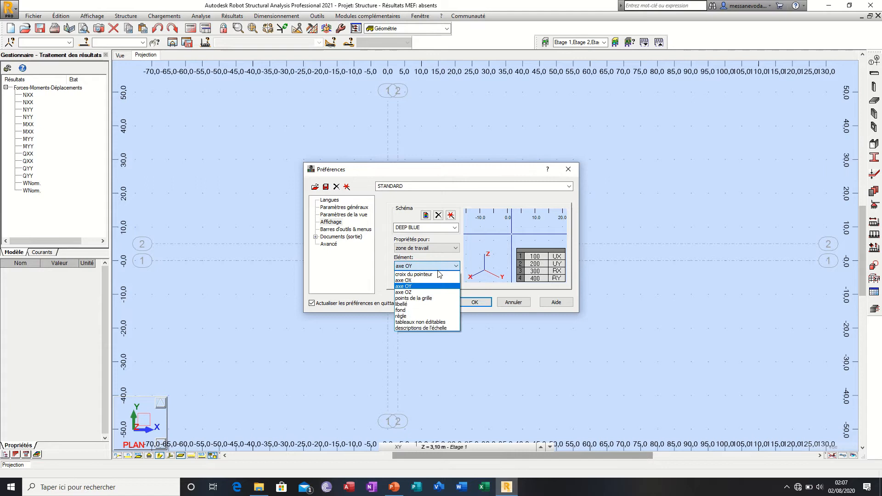
click(422, 293)
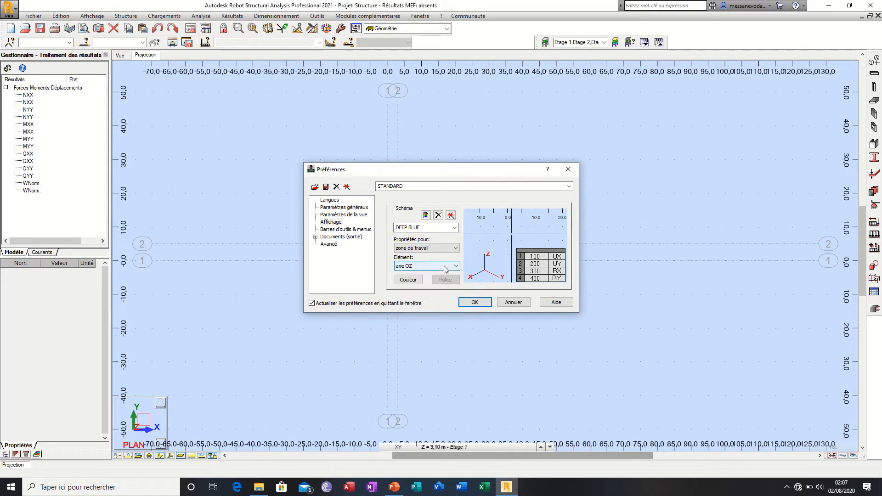
click(445, 269)
click(426, 296)
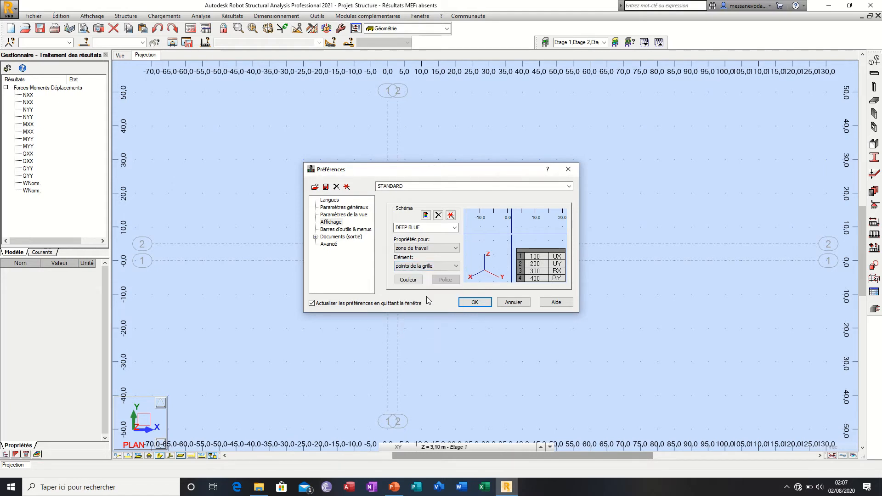
click(446, 267)
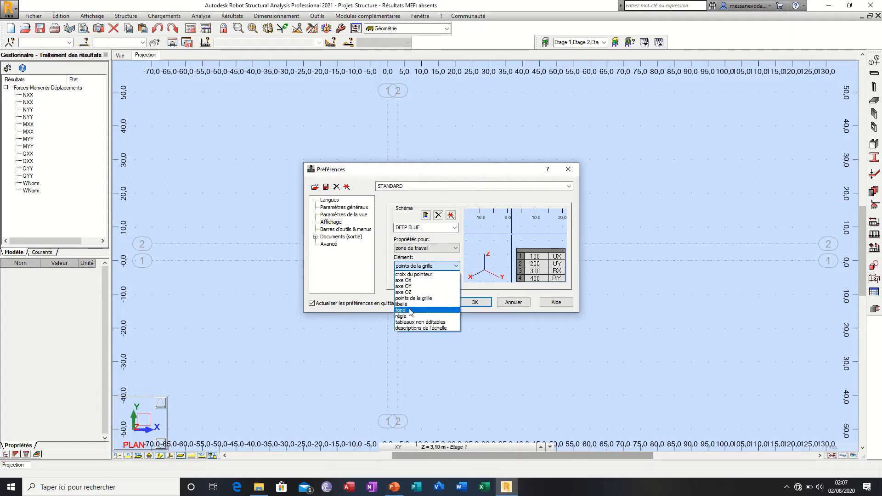
click(410, 311)
click(428, 266)
click(426, 274)
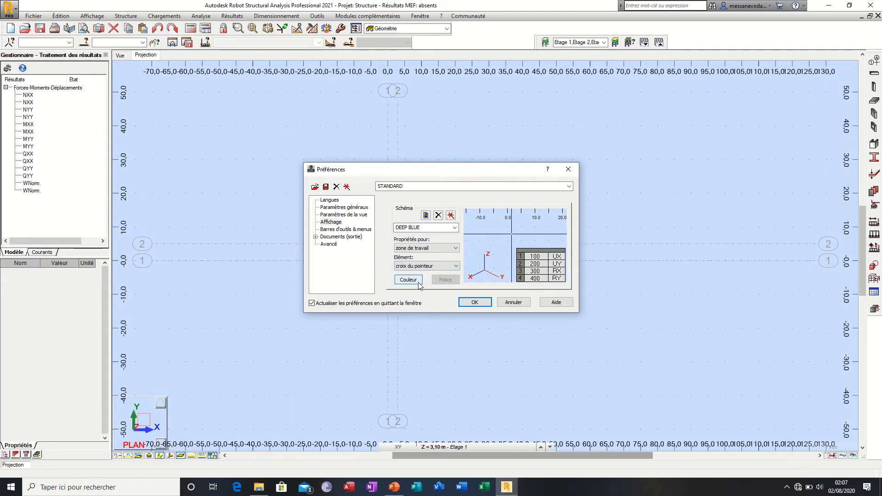
Step: Try red as the colour of the pointer cross in the DEEP BLUE scheme
click(419, 281)
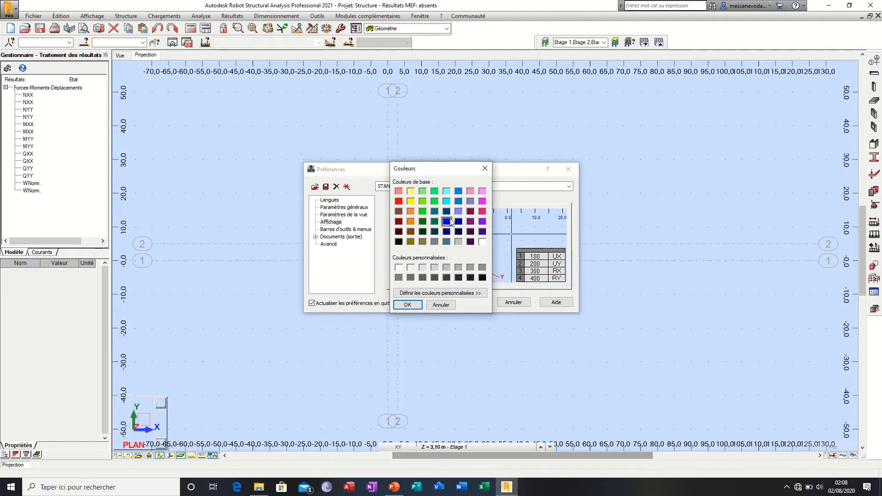
click(399, 201)
click(407, 305)
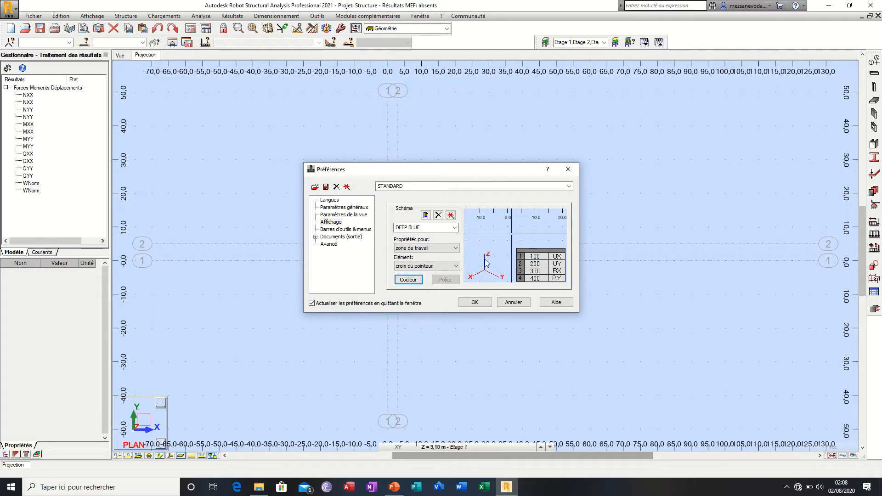
Step: Set the pointer cross colour to a custom darkened orange with RGB 255, 88, 9
click(408, 279)
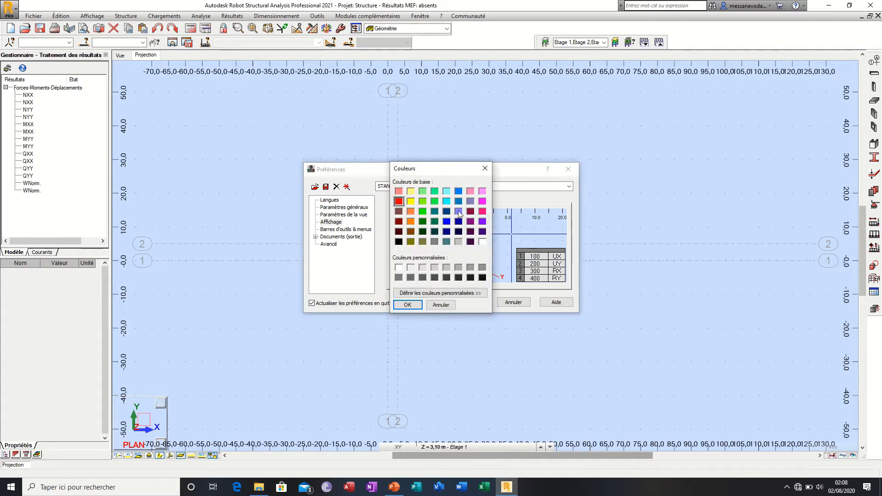
click(410, 212)
click(427, 293)
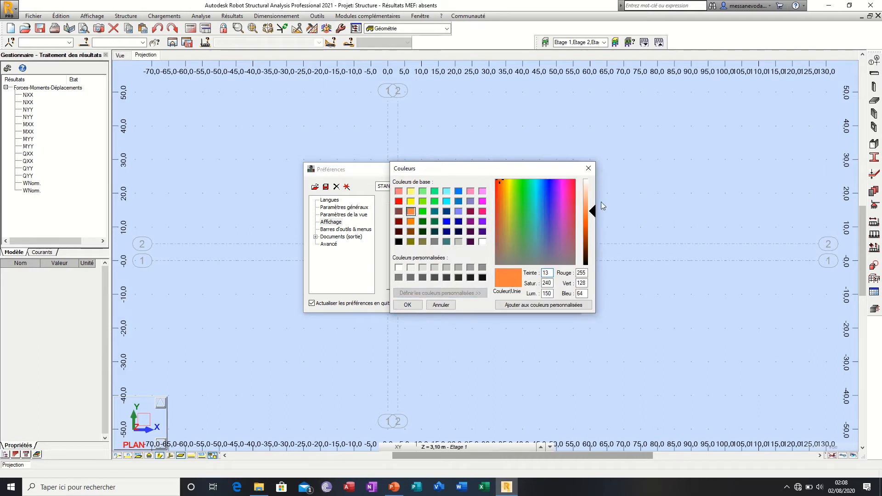
mouse_move(592, 211)
mouse_down()
mouse_move(593, 202)
mouse_move(595, 225)
mouse_up()
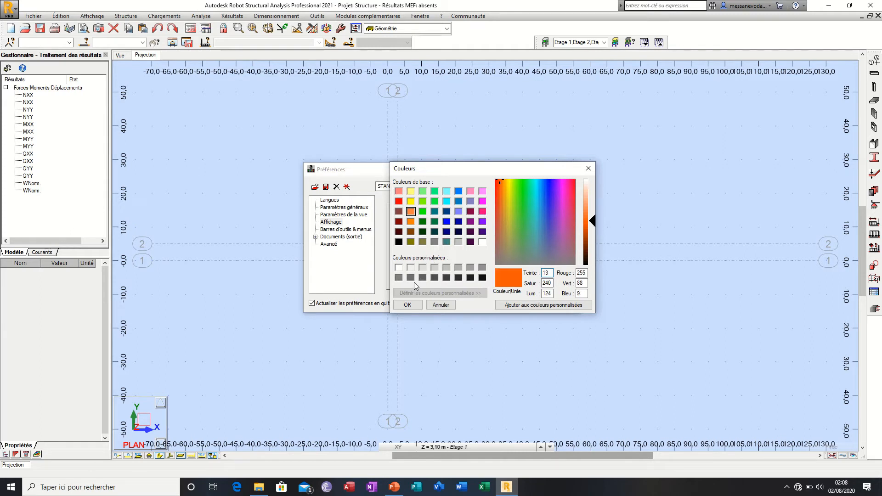
click(418, 306)
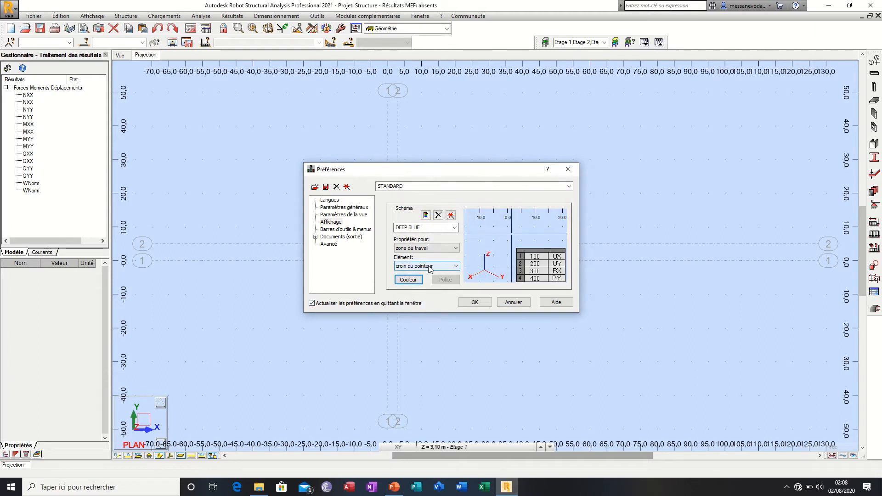
Step: Set the pointer cross colour in the DEEP BLUE scheme to a dark grey custom swatch
click(415, 279)
click(414, 278)
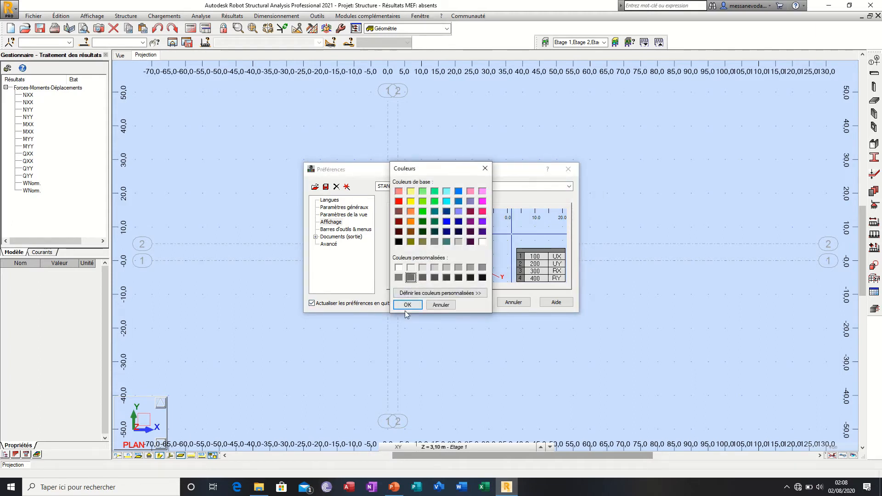
click(415, 303)
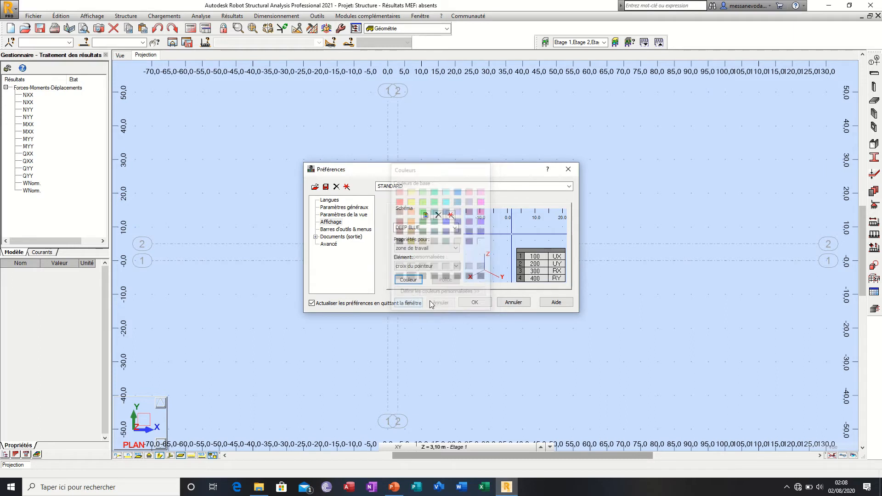
Step: Show the Barres d'outils & menus preferences and check the available menu choices, keeping Menu_bld
click(355, 230)
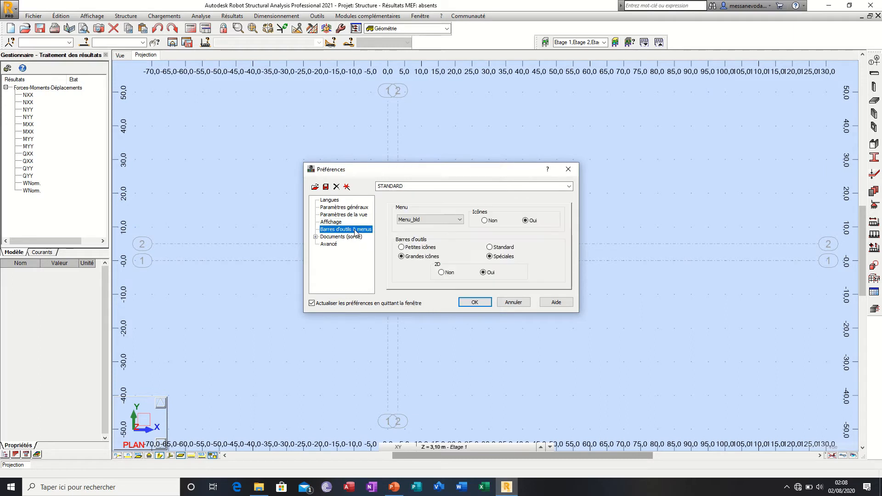
click(443, 221)
click(444, 224)
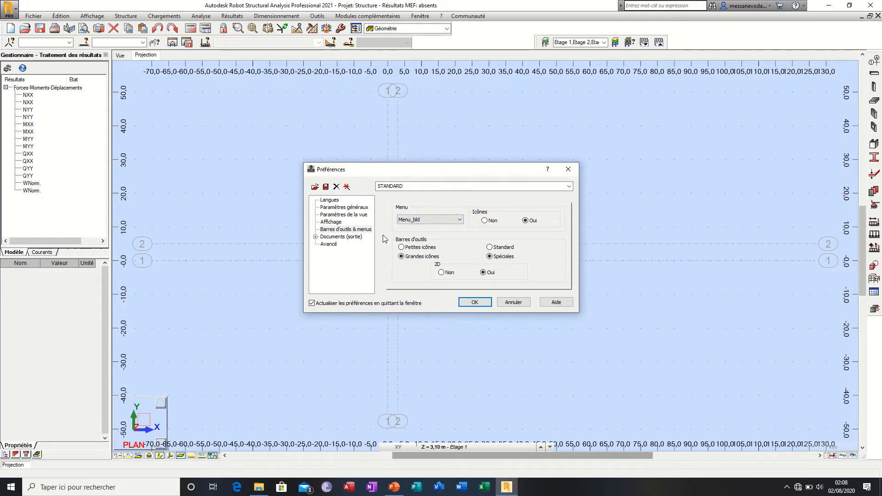
Step: Open the Documents (sortie) preferences and preview the NEW and PRINTER output schemes
click(316, 238)
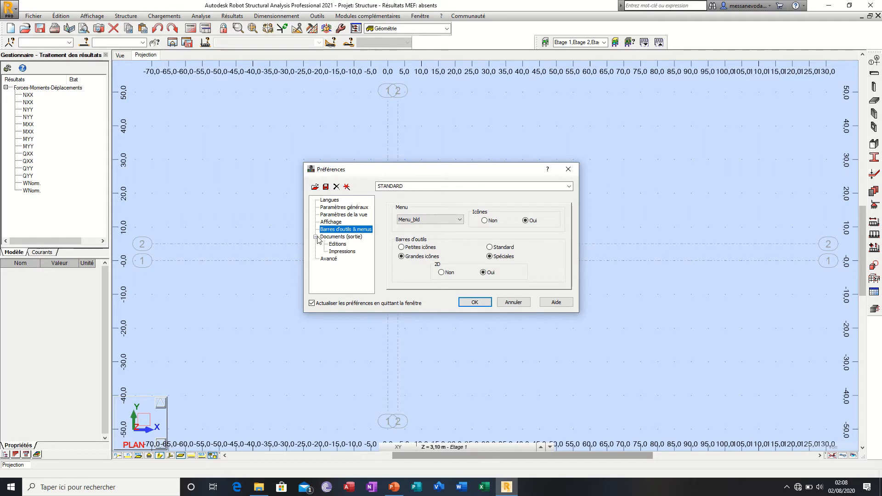
click(349, 238)
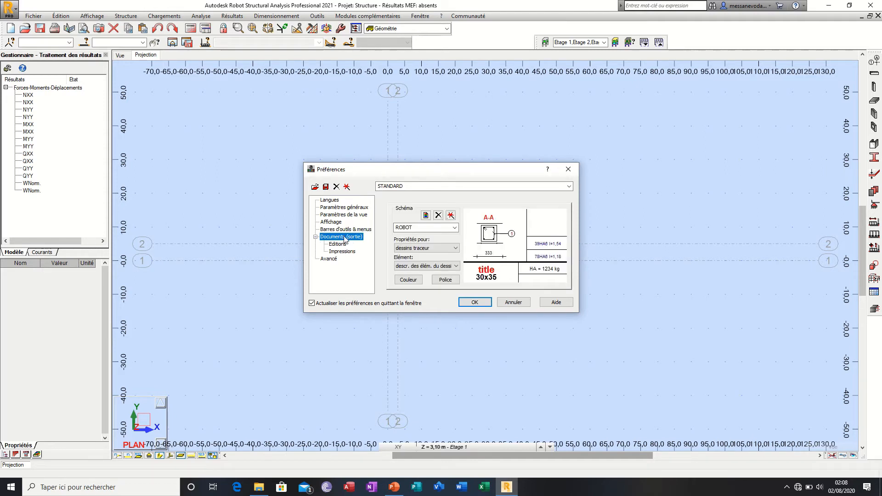
click(455, 228)
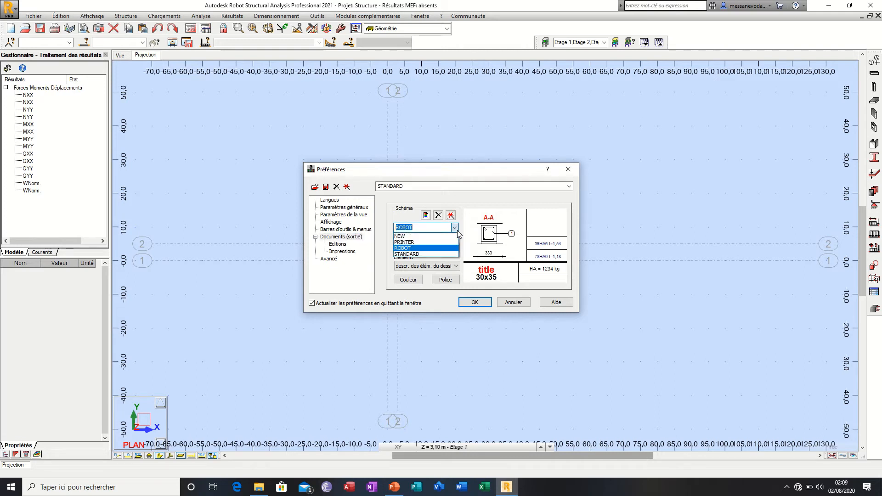
click(453, 236)
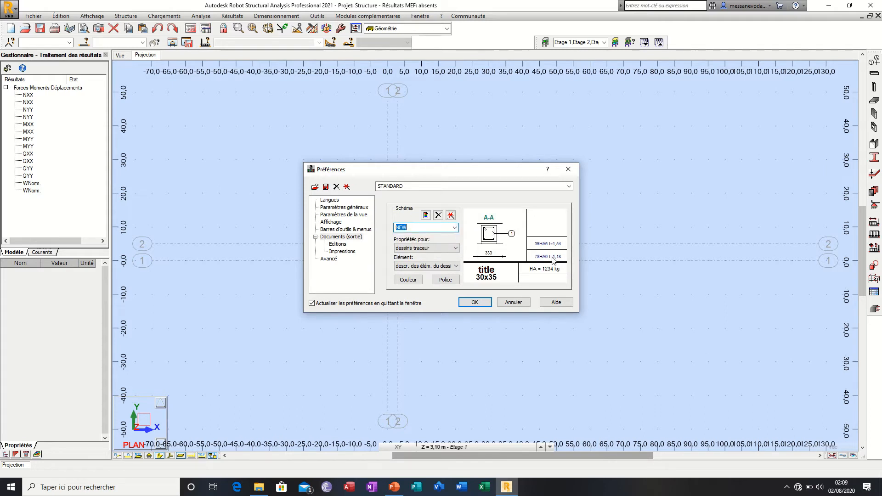
click(455, 227)
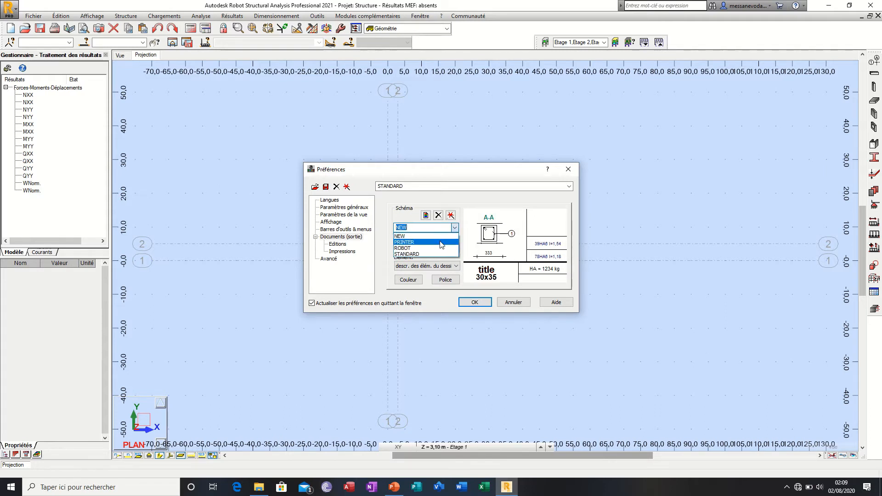
click(443, 240)
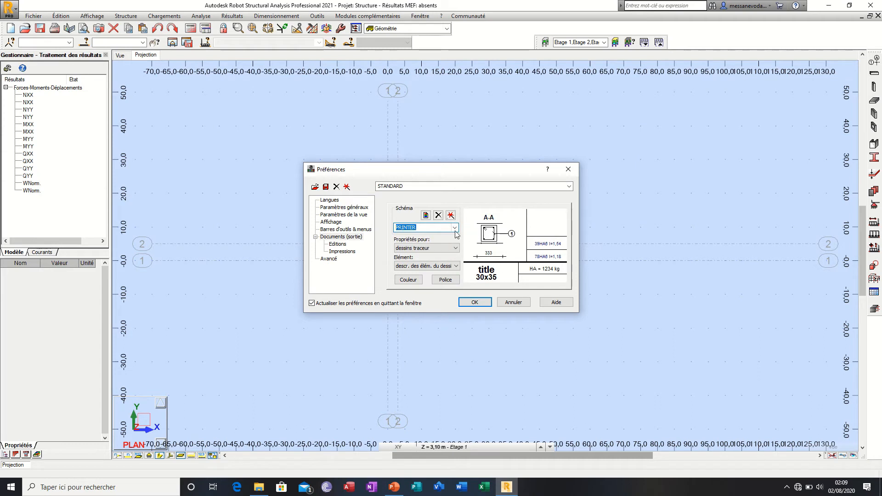
Step: Preview the ROBOT and STANDARD output schemes, ending on ROBOT
click(455, 227)
click(444, 244)
click(455, 227)
click(433, 249)
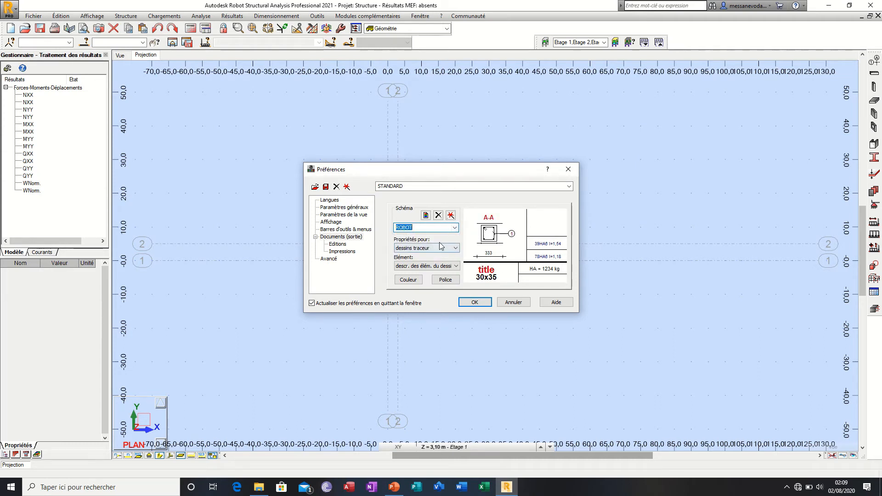
click(454, 227)
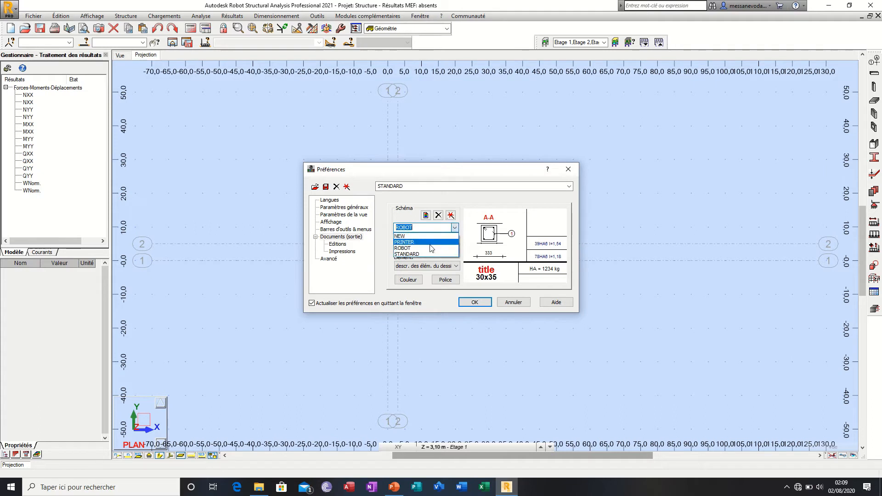
click(447, 256)
click(453, 228)
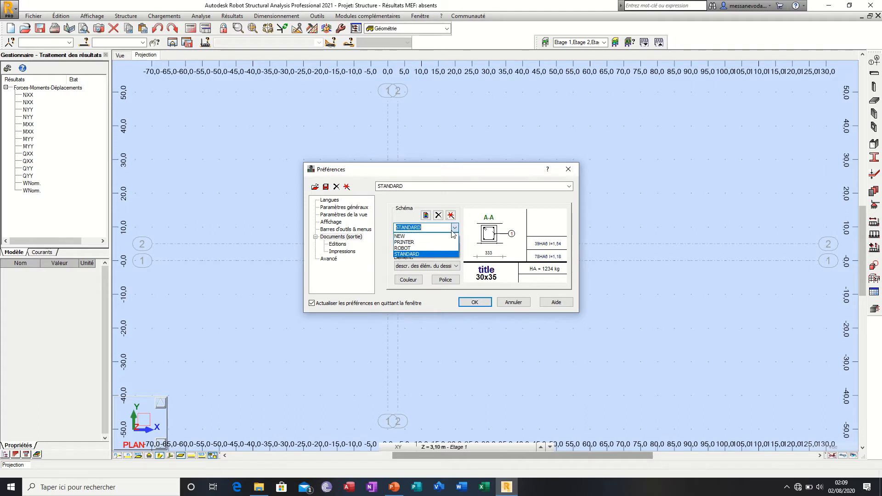
click(430, 248)
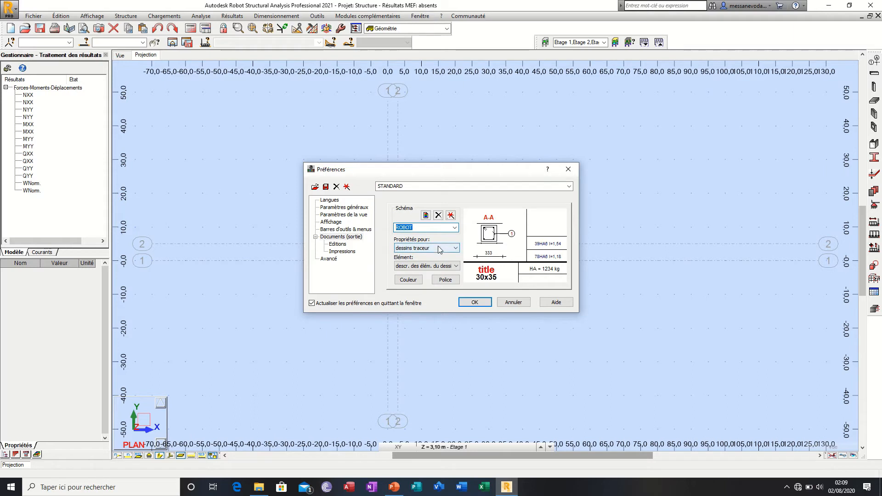
Step: Compare the notes de calcul and dessins traceur property previews in the ROBOT scheme, ending on dessins traceur
click(438, 247)
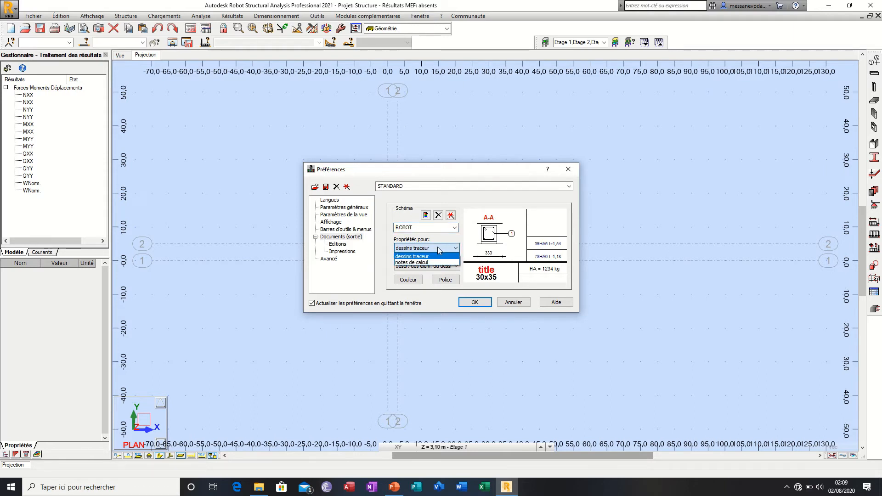
click(436, 262)
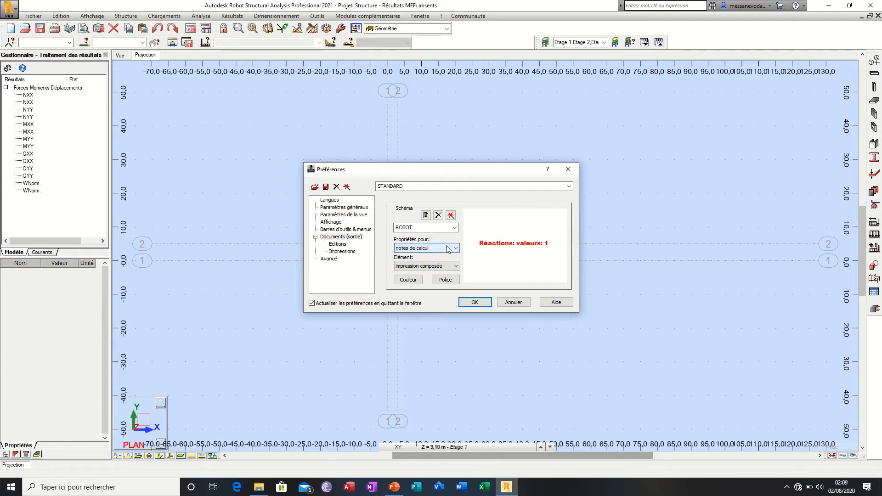
click(448, 248)
click(441, 255)
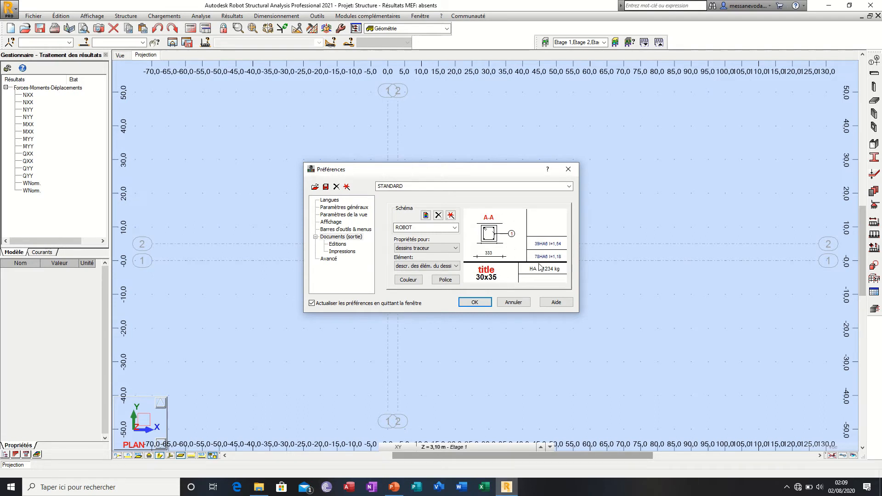
click(452, 248)
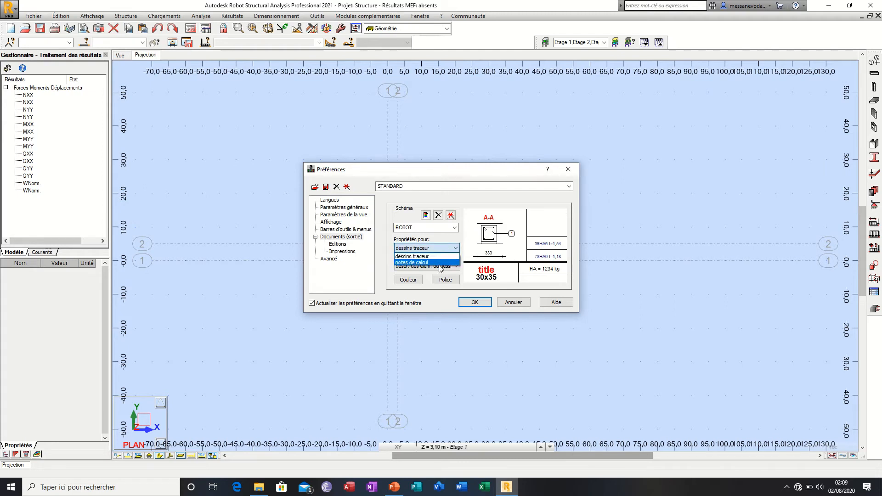
click(427, 263)
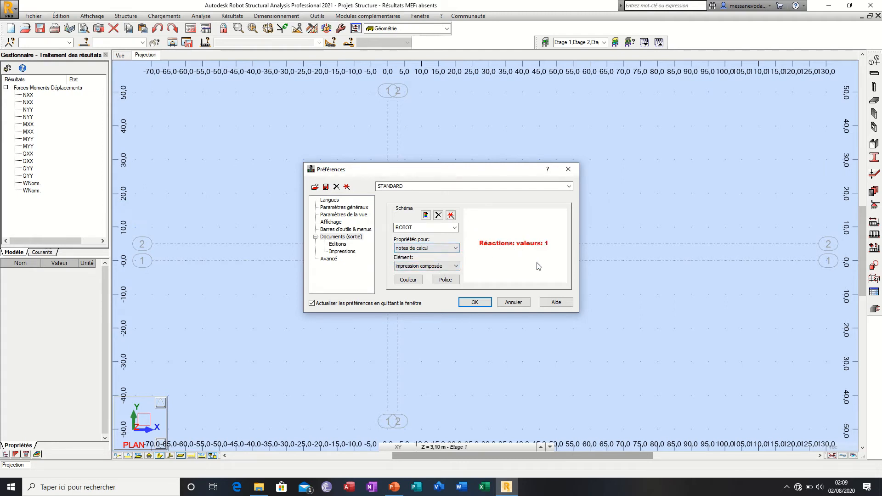
click(432, 251)
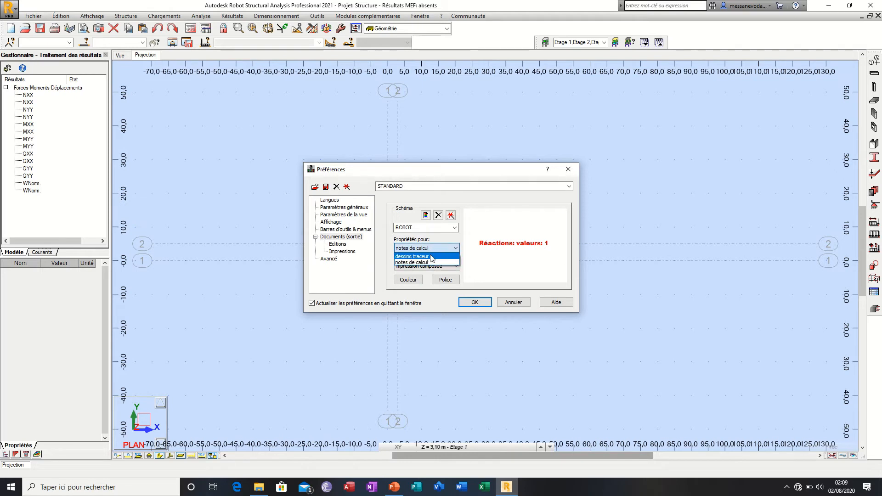
click(431, 254)
Step: Review the dessins traceur element list, including titres, and leave valeurs de cotes selected
click(431, 266)
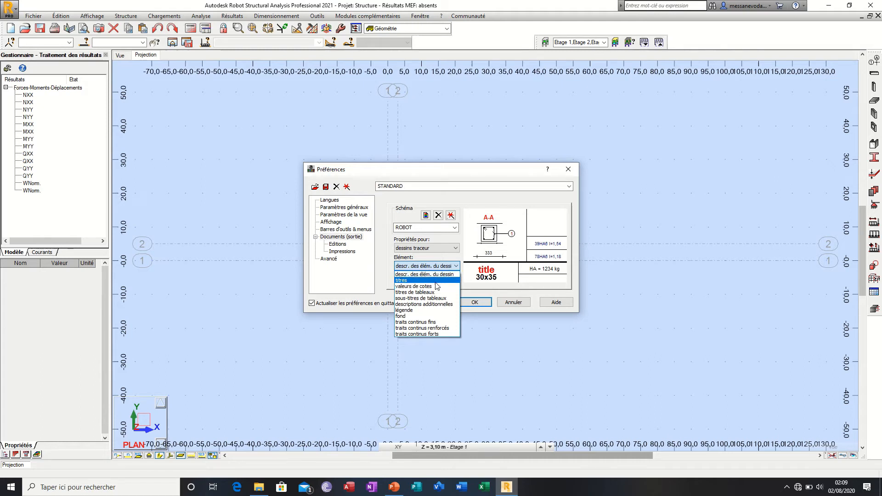
click(436, 281)
click(446, 267)
click(434, 286)
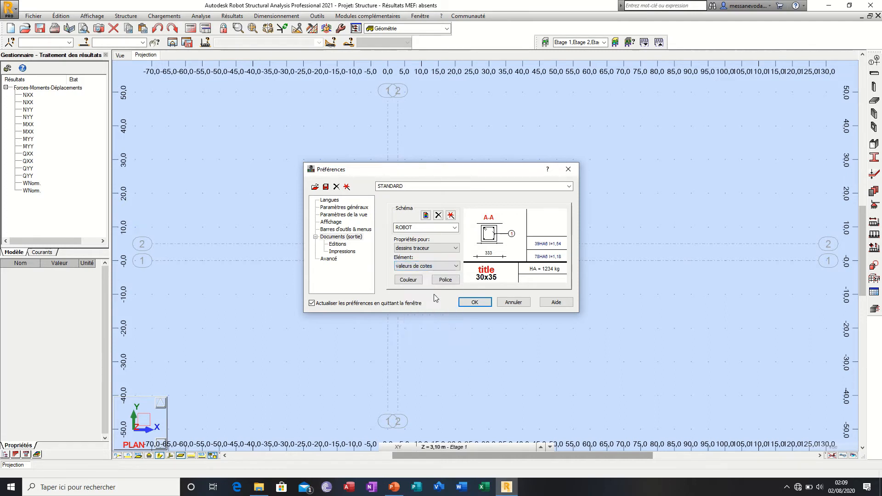
click(443, 266)
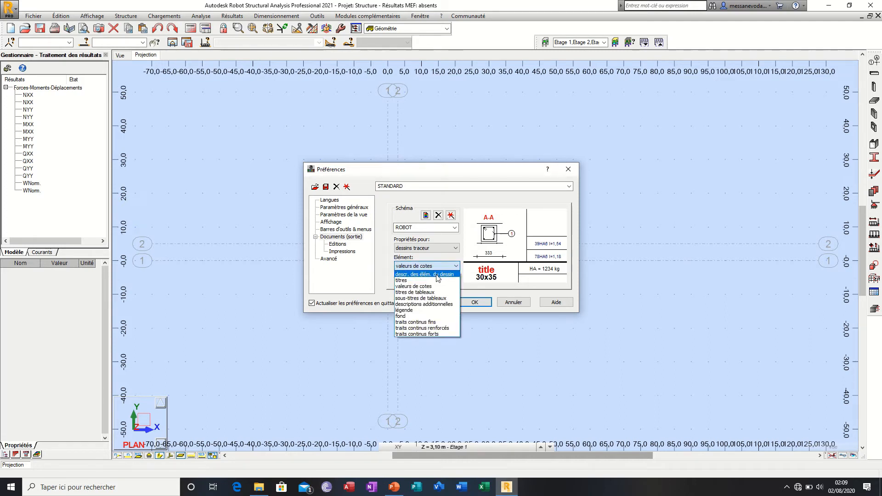
click(443, 266)
click(444, 266)
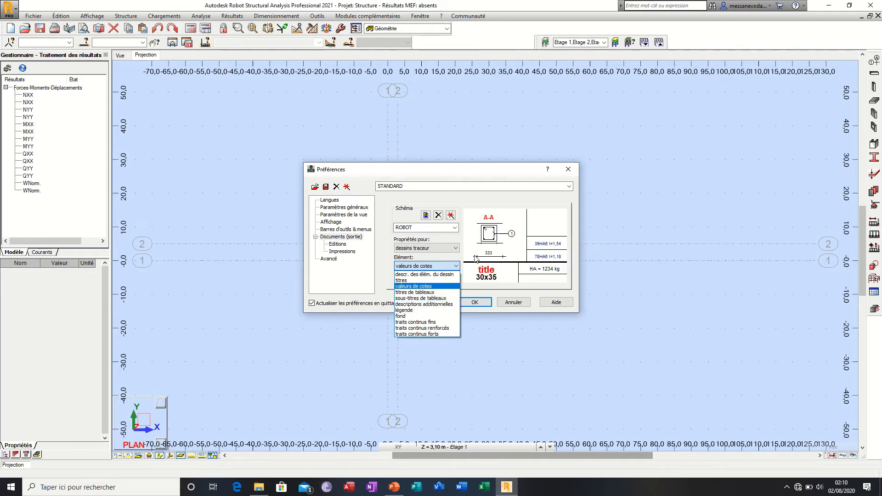
click(439, 286)
Step: Set the colour of the titres element in the plotter drawings to dark green
click(443, 269)
click(435, 281)
click(412, 281)
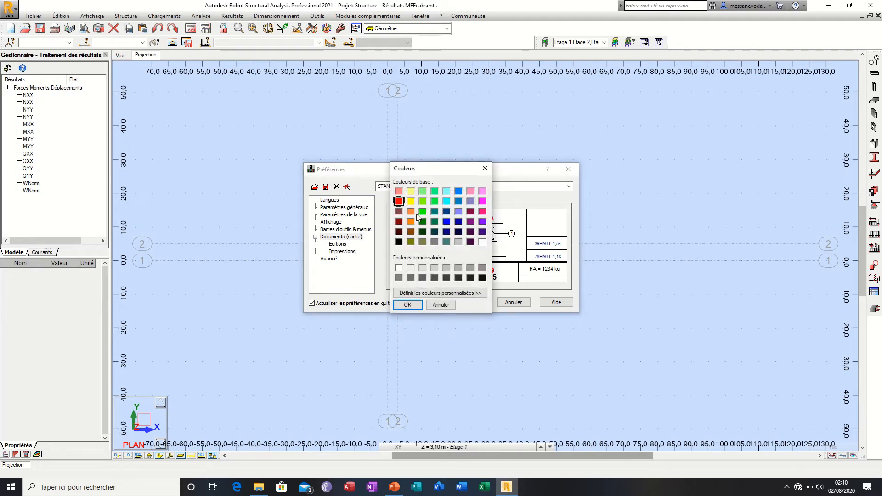
click(423, 222)
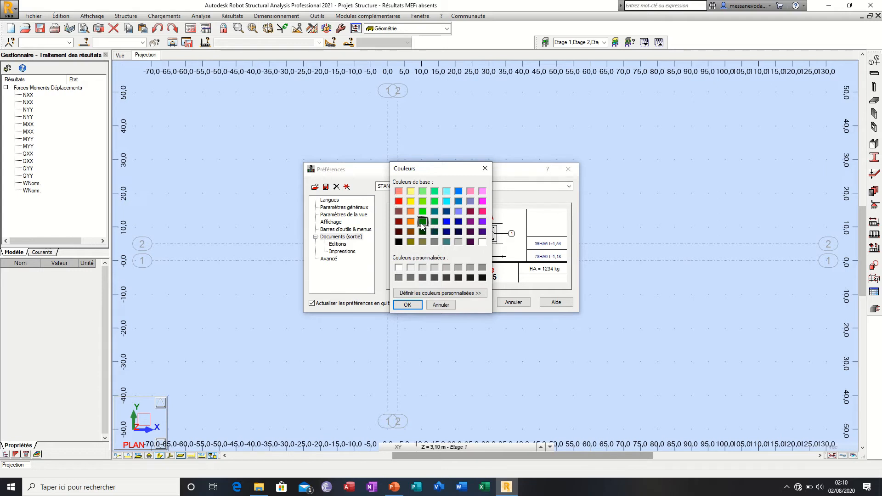
click(407, 305)
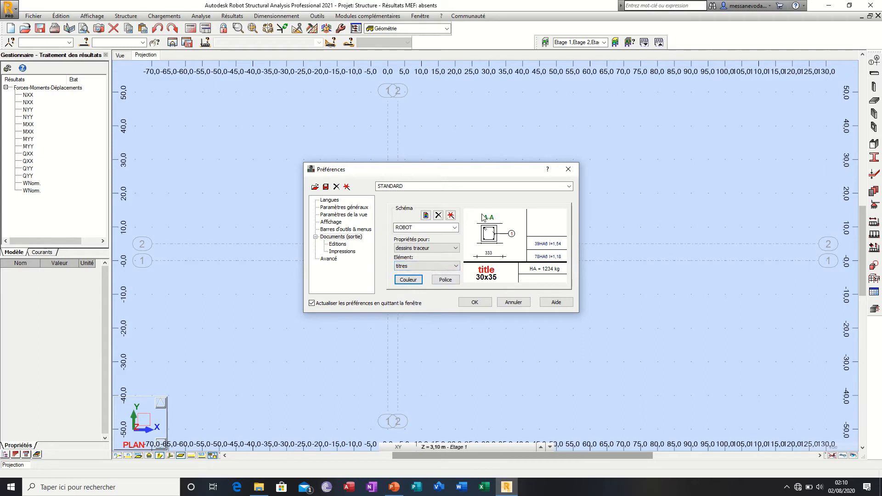
Step: Try cyan as the fond colour of the plotter drawings in the ROBOT scheme
click(432, 267)
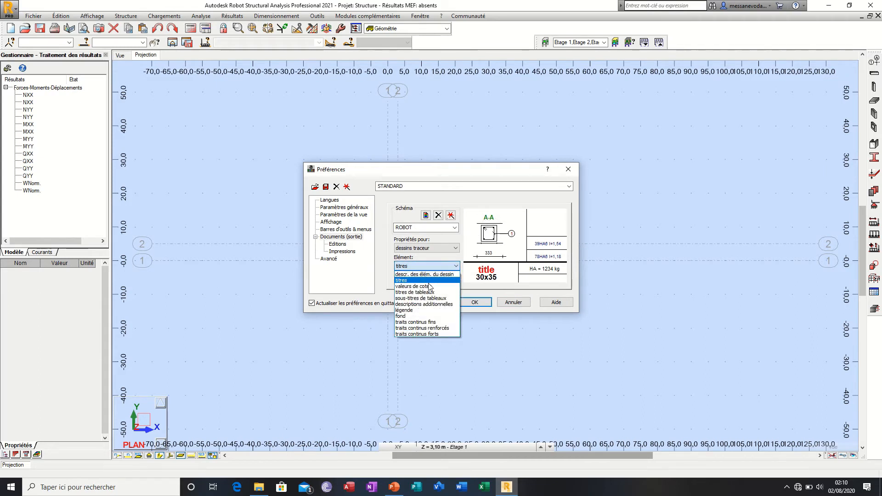
click(431, 316)
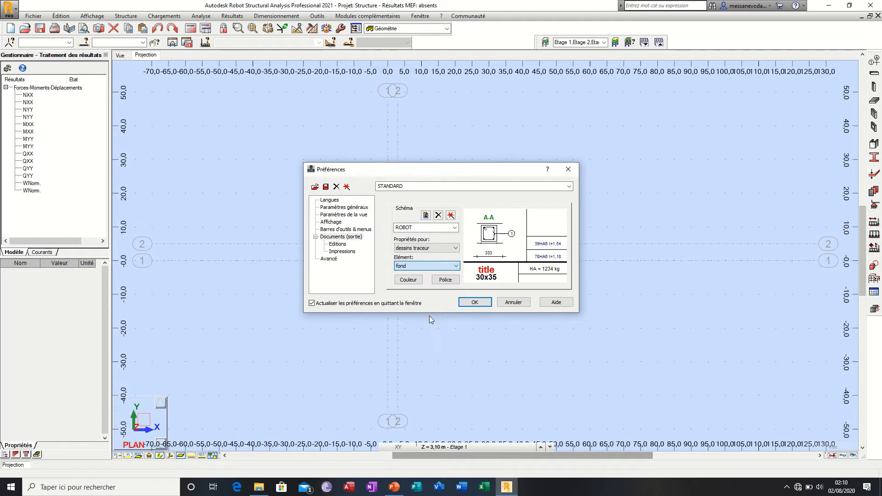
click(408, 279)
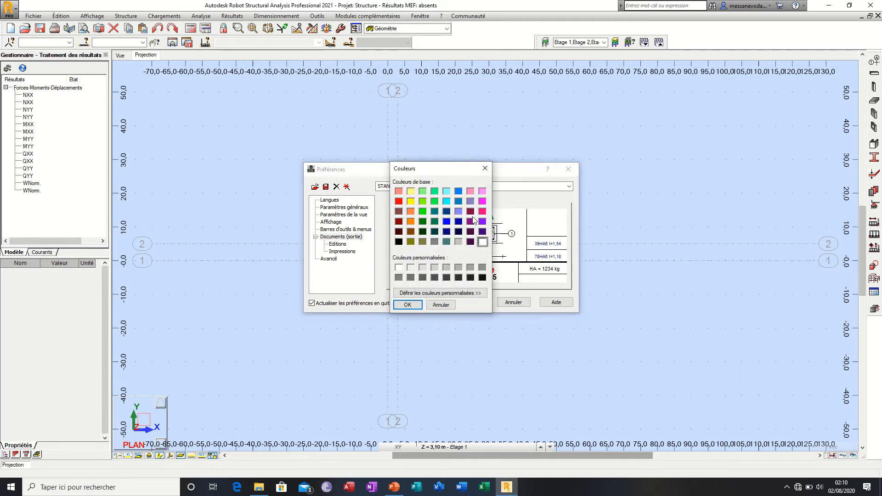
click(447, 202)
click(408, 304)
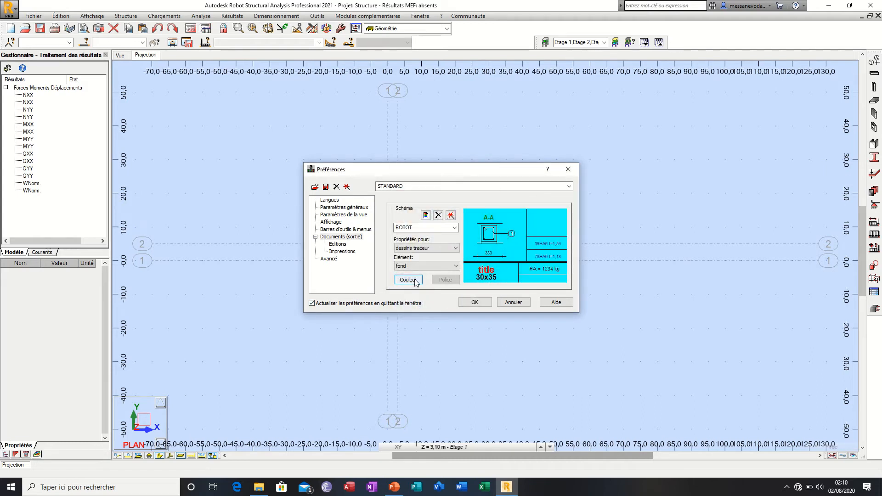
Step: Restore the fond colour of the plotter drawings to white
click(425, 268)
click(425, 268)
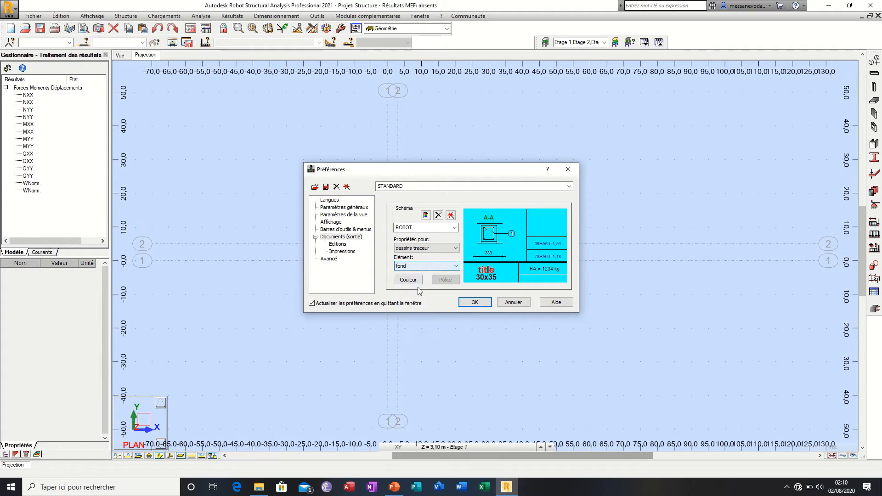
click(413, 280)
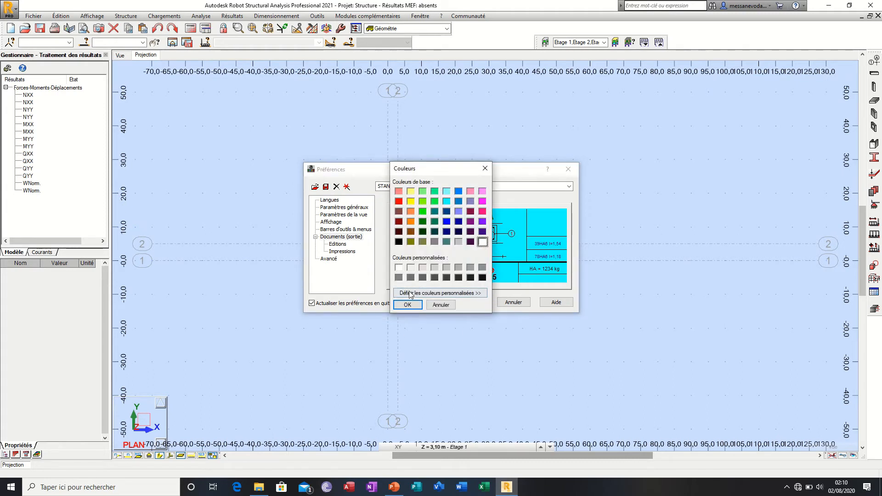
click(407, 305)
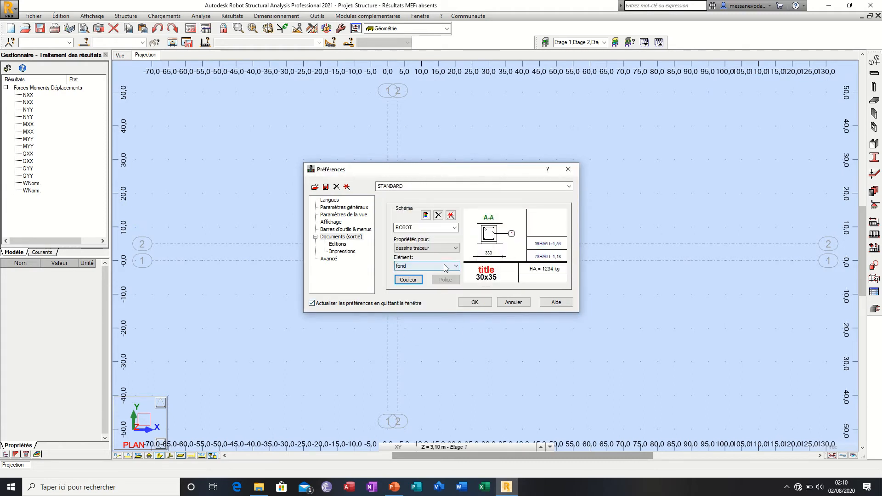
Step: Try Artifakt Element as the font of the titres element in the plotter drawings, review the script choices, and discard the font change
click(415, 266)
click(411, 286)
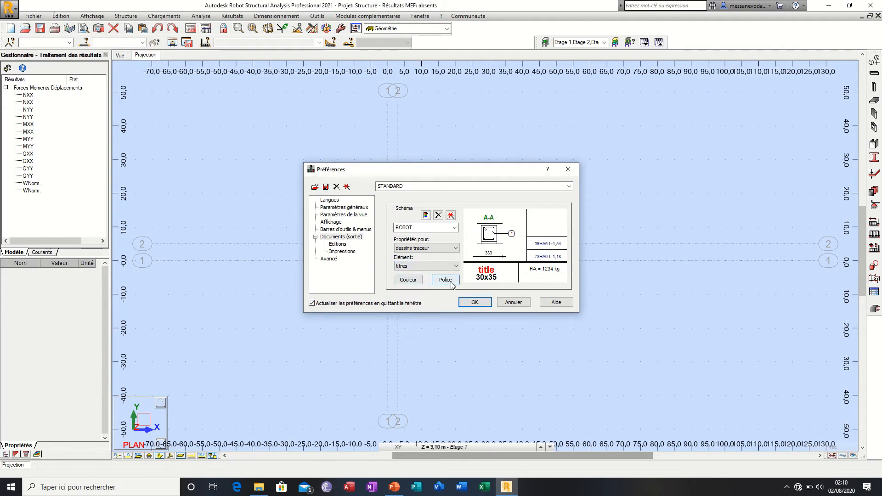
click(452, 283)
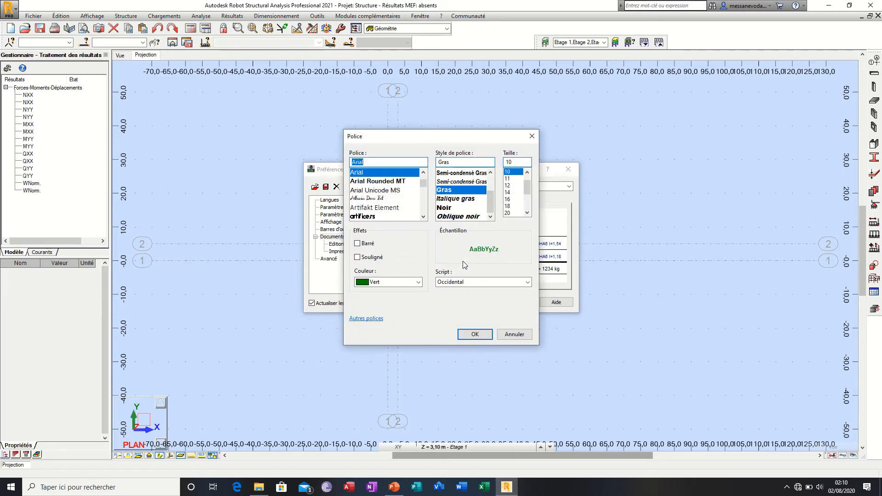
click(388, 182)
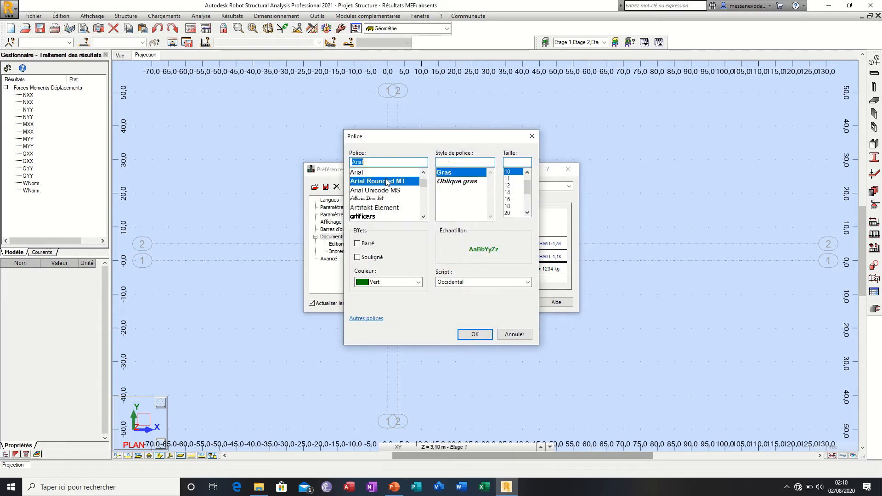
click(387, 192)
click(377, 207)
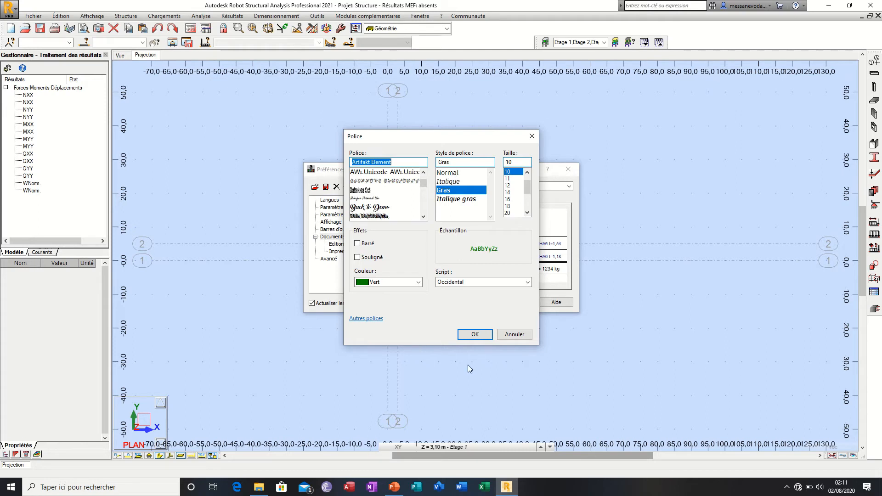
click(524, 282)
click(515, 290)
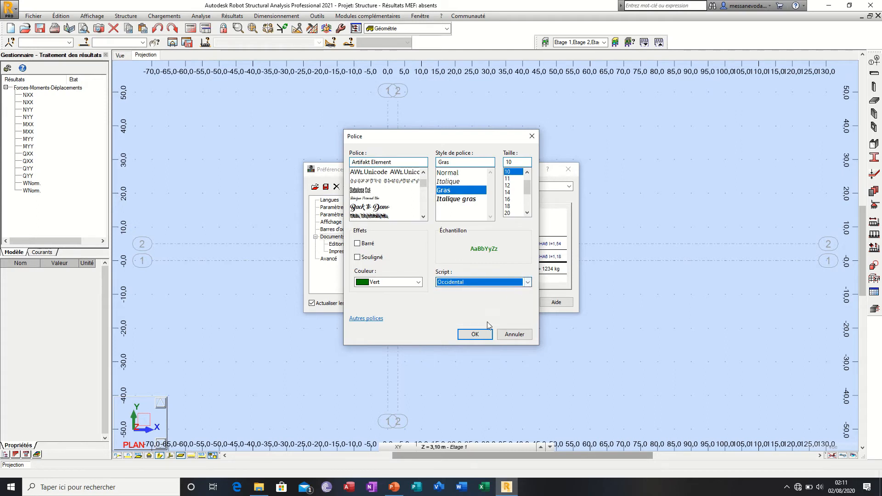
click(531, 137)
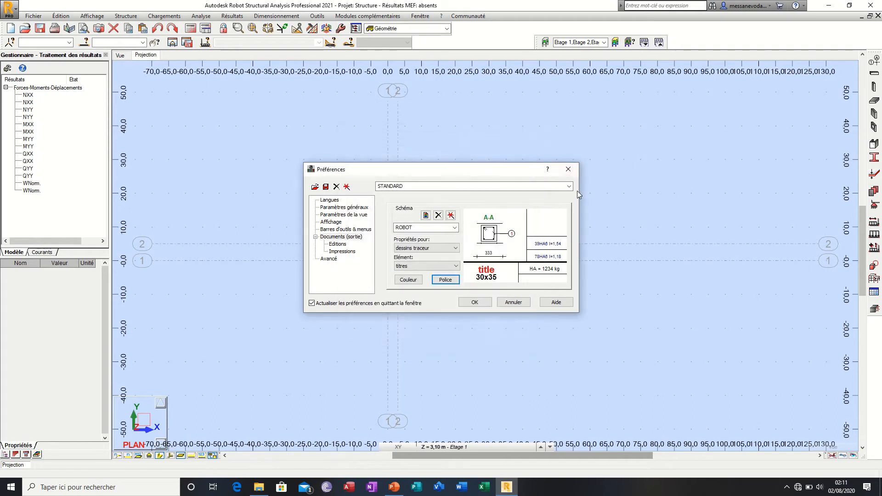
Step: Review the Editions output preferences, trying Tirets for the diagram lines before restoring Continus, and show the available cotations styles
click(339, 245)
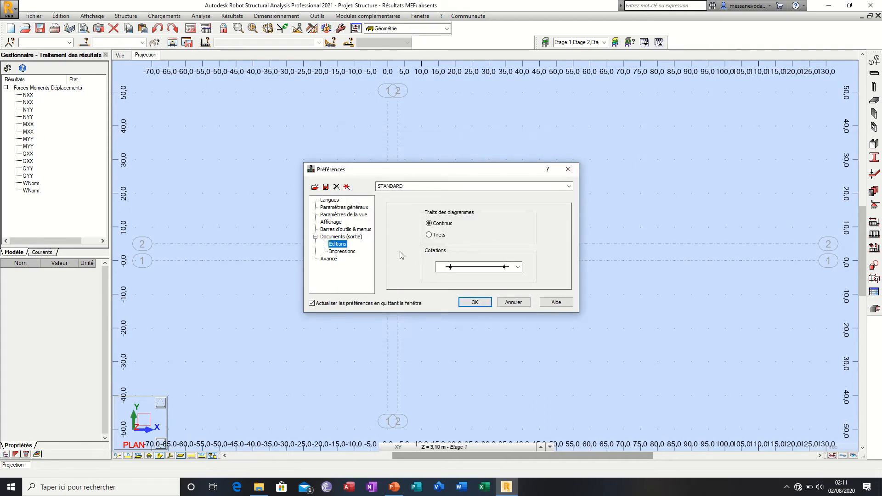
click(430, 235)
click(430, 223)
click(520, 270)
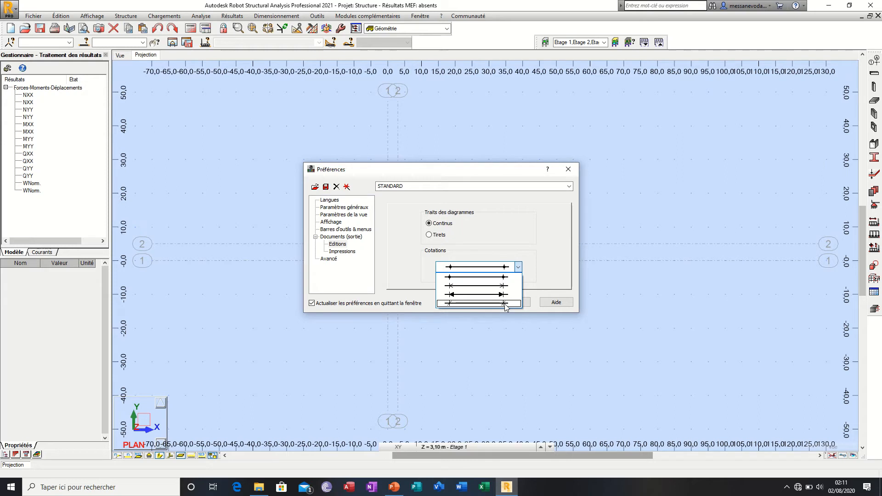
Step: Review the Impressions output preferences, viewing the line thickness settings for structures and loads without changing them
click(519, 267)
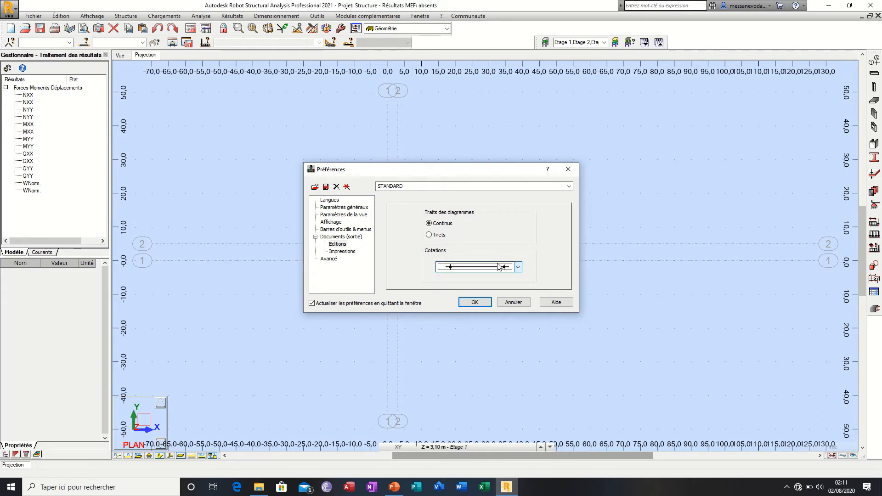
click(353, 252)
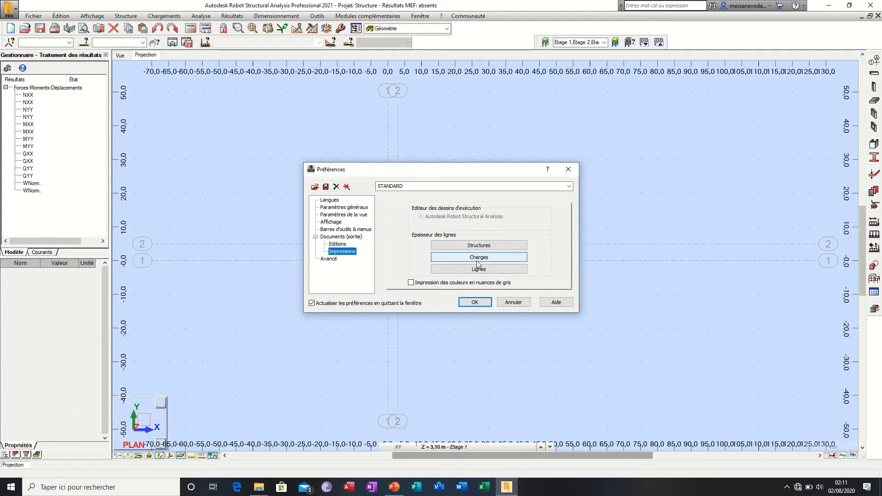
click(478, 251)
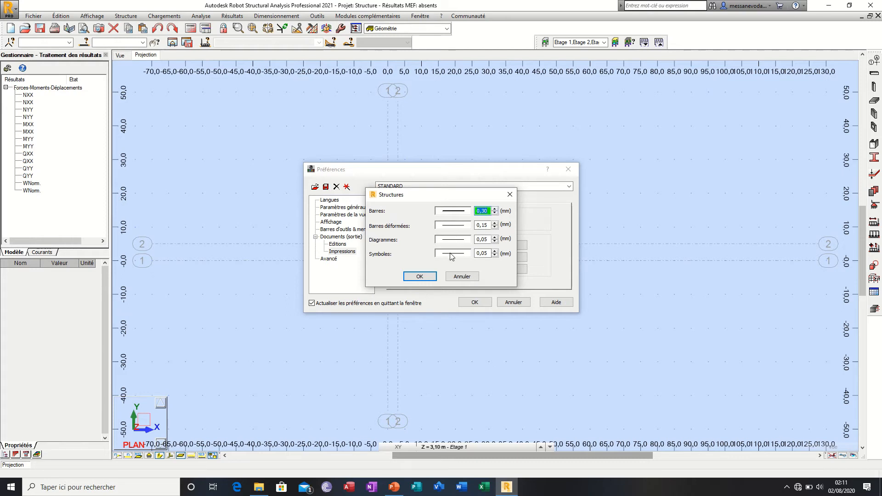
click(510, 195)
click(480, 256)
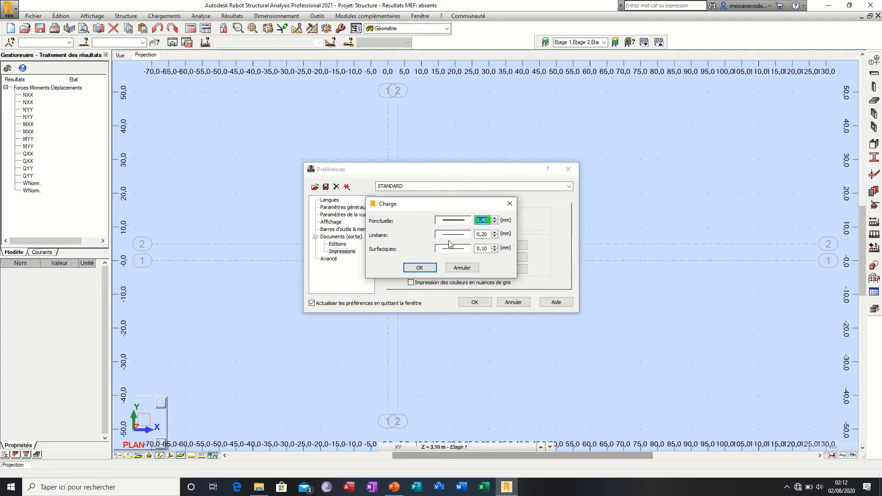
click(510, 204)
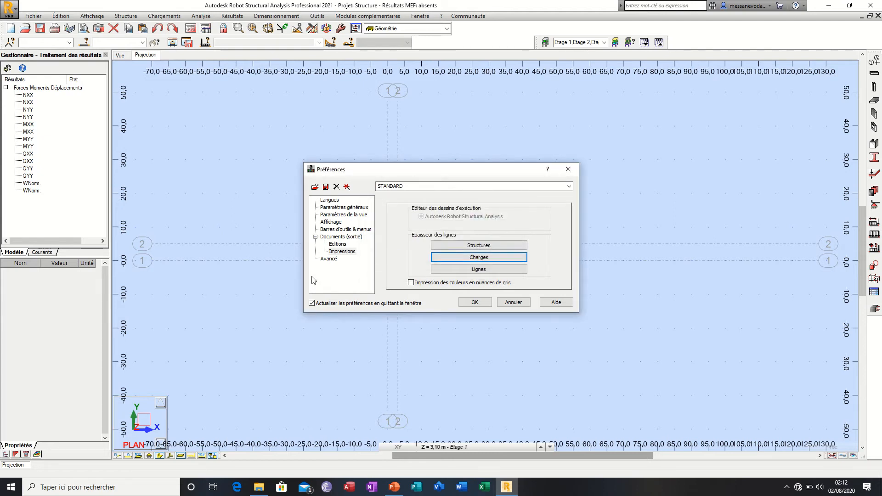
Step: Enable Enregistrer les résultats traités avec le projet in the Avancé preferences, revisit the language settings, and accept the preferences
click(328, 260)
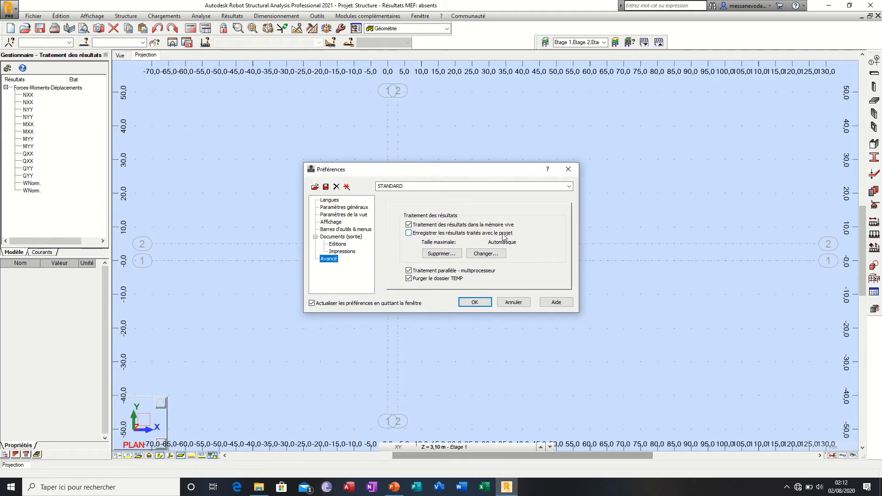
click(411, 235)
click(334, 201)
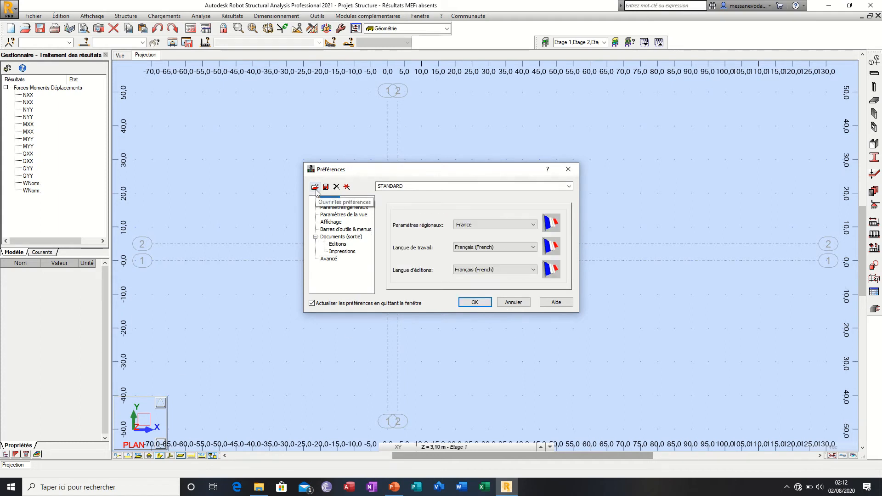
click(475, 304)
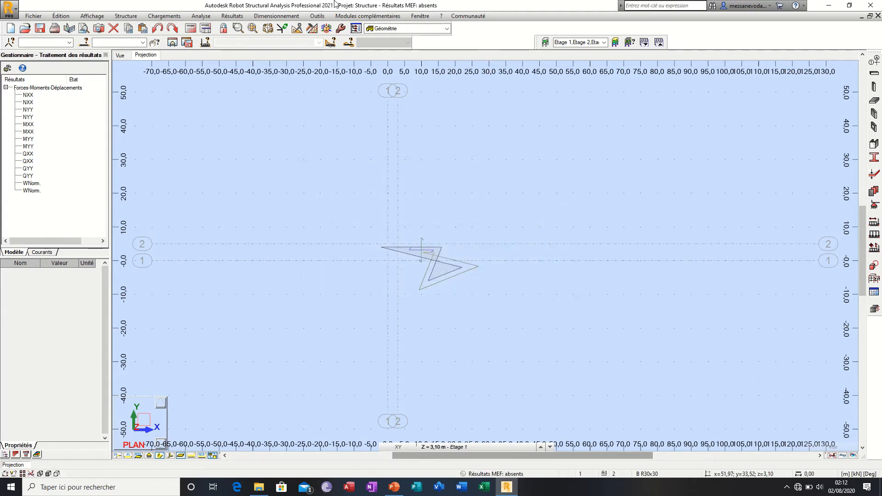
Step: Reopen the general preferences and view the dialog for opening a preference file, leaving it without loading anything
click(317, 16)
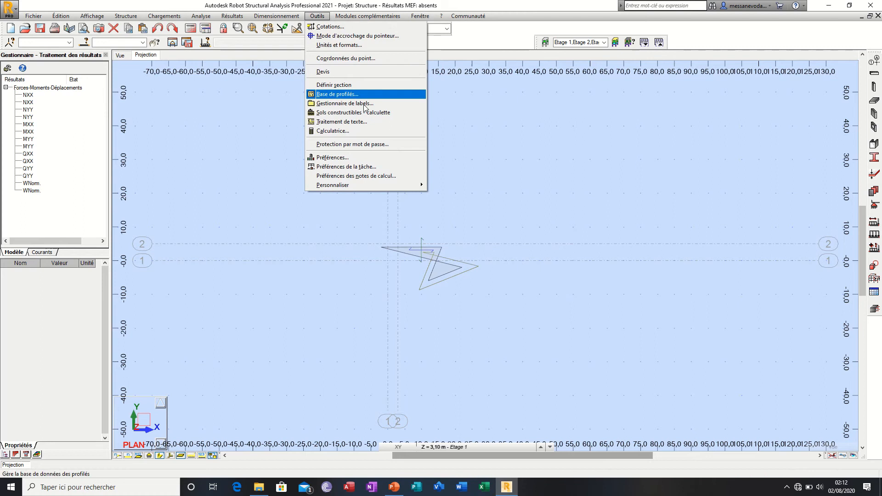
click(373, 158)
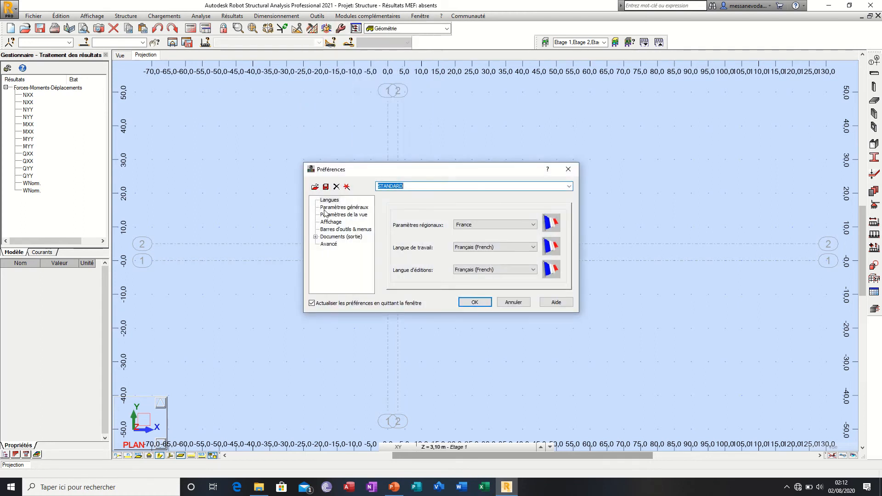
click(314, 186)
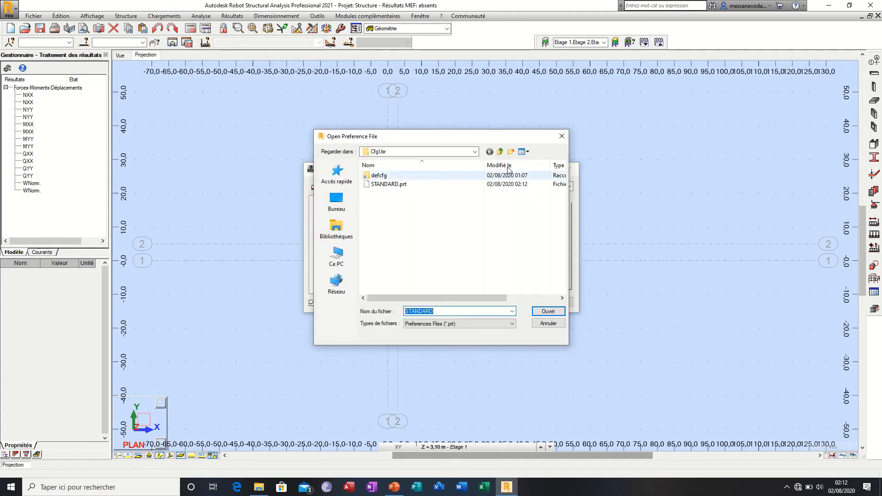
click(562, 137)
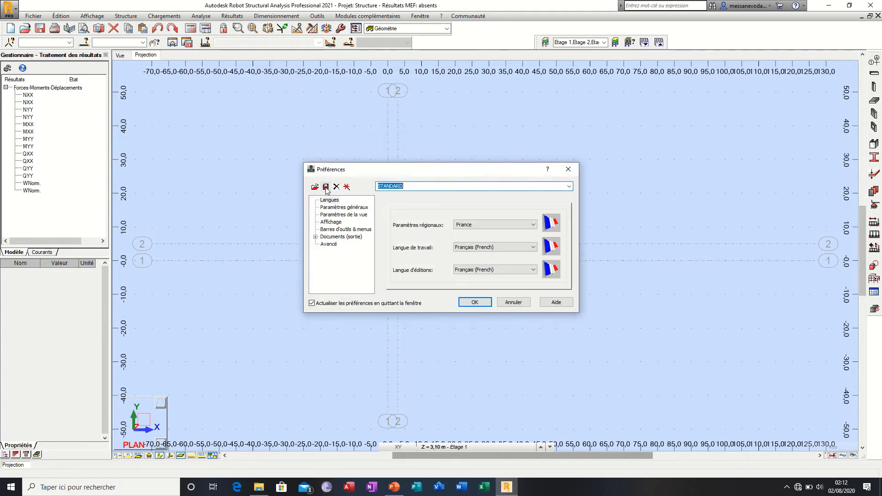
Step: View the file name and type options for saving the preference file, and leave the preferences without saving
click(325, 187)
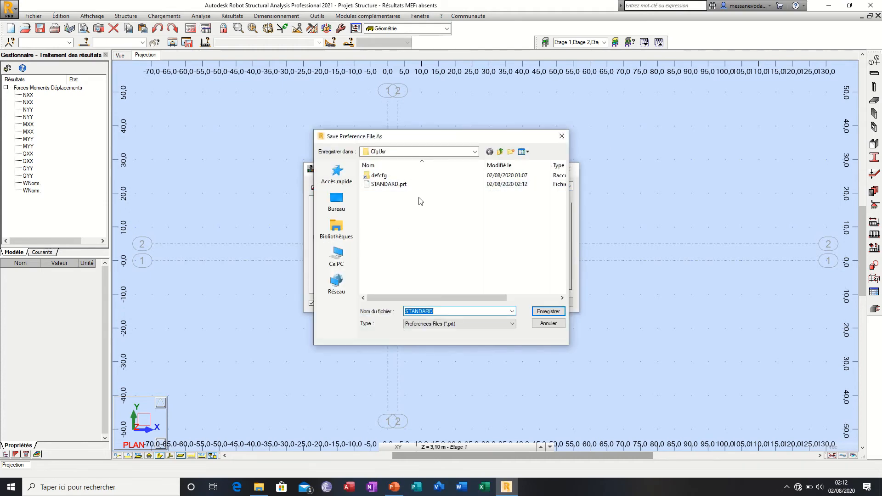
click(427, 221)
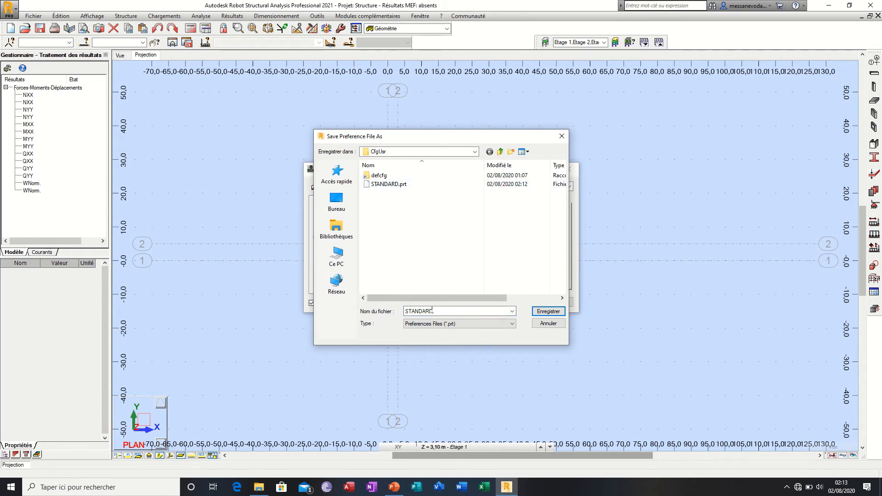
click(453, 324)
click(454, 331)
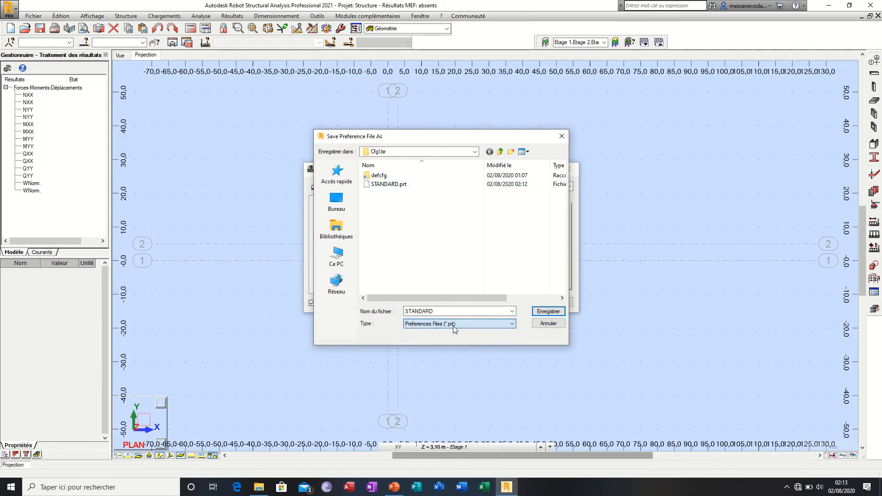
click(562, 136)
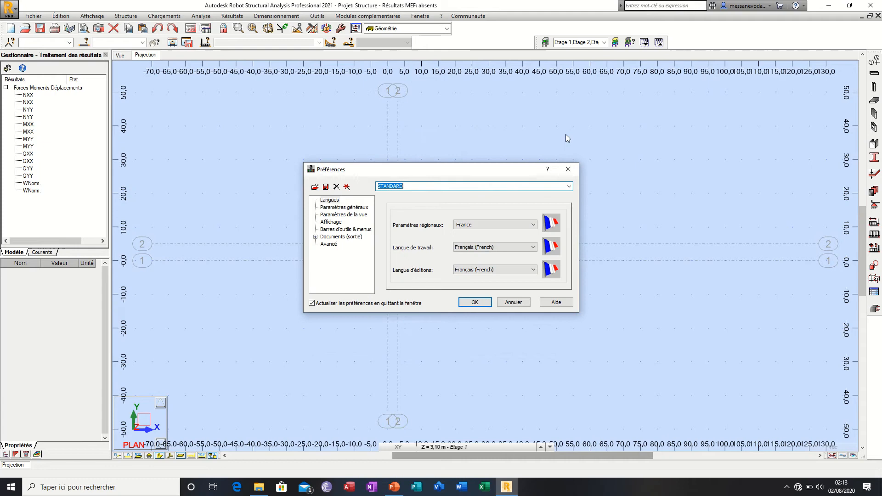
click(568, 170)
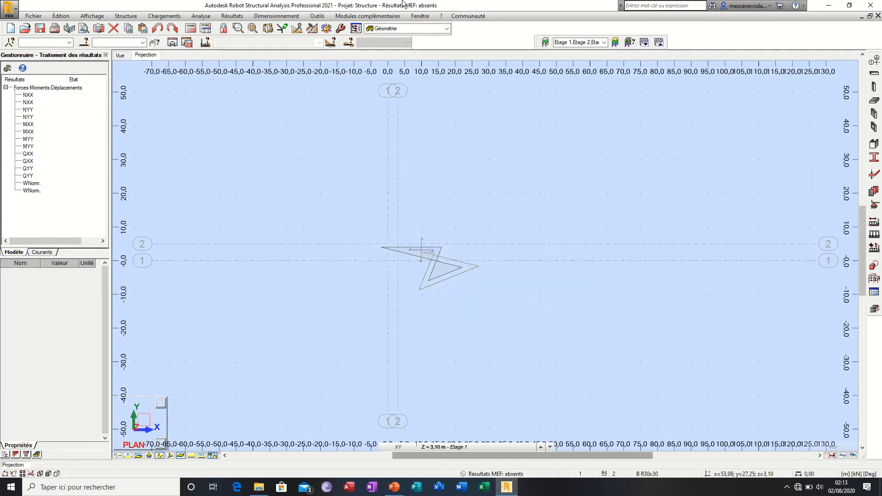
Step: Open the task preferences and show the Unités et formats settings with their subcategories
click(321, 16)
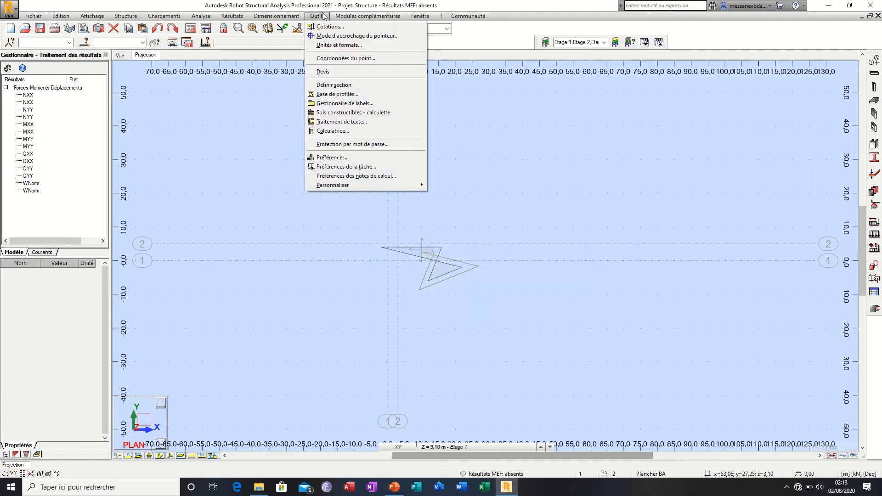
click(341, 167)
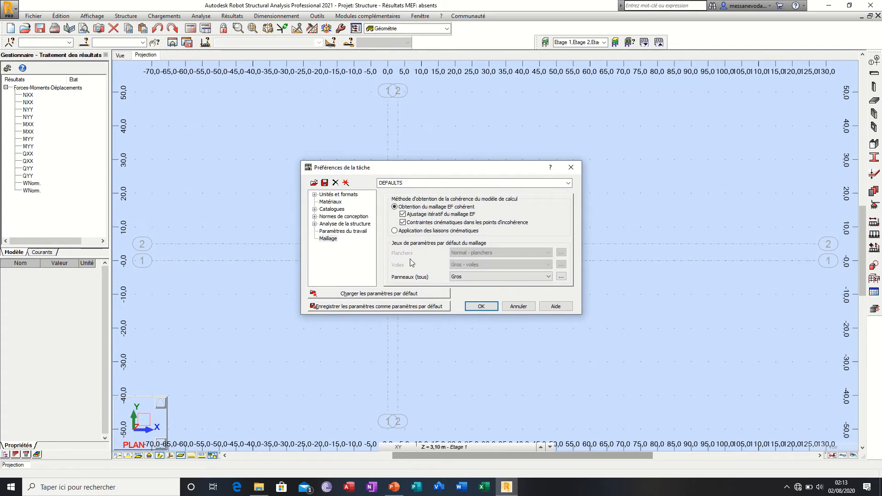
click(331, 194)
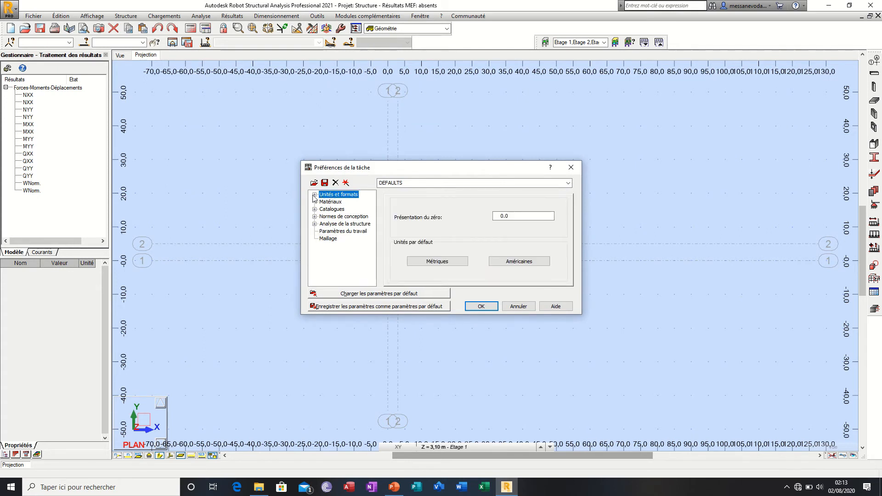
click(315, 195)
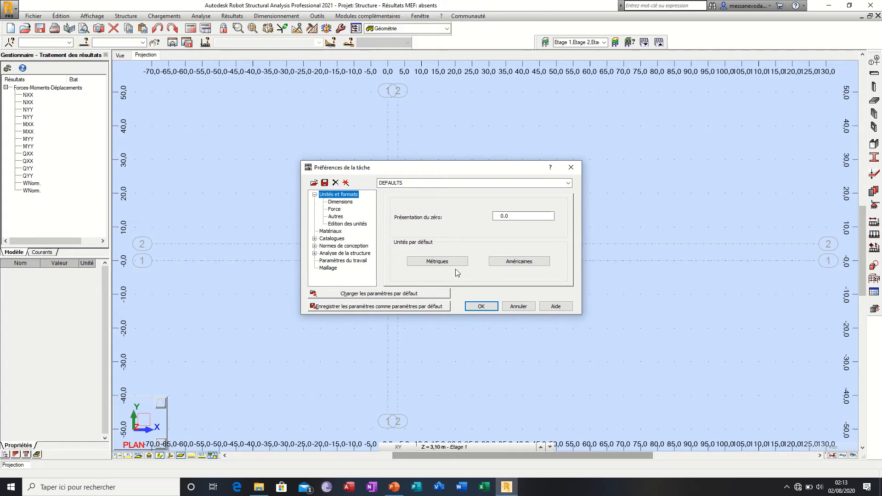
Step: Examine the available units for structure dimensions, section dimensions and section characteristics in the task preferences
click(342, 202)
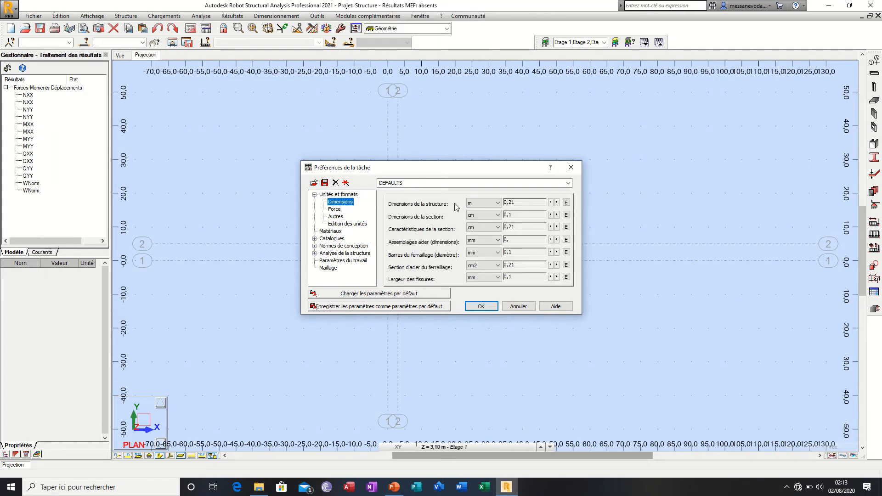
click(490, 204)
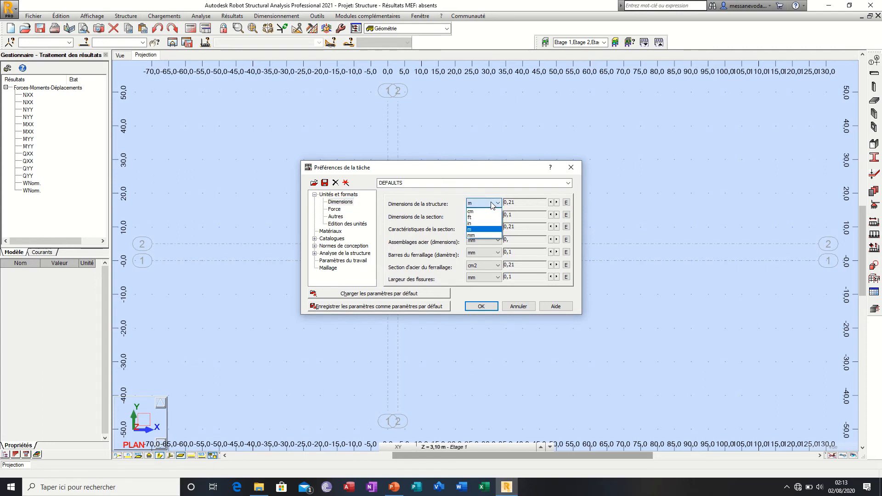
click(492, 205)
click(492, 216)
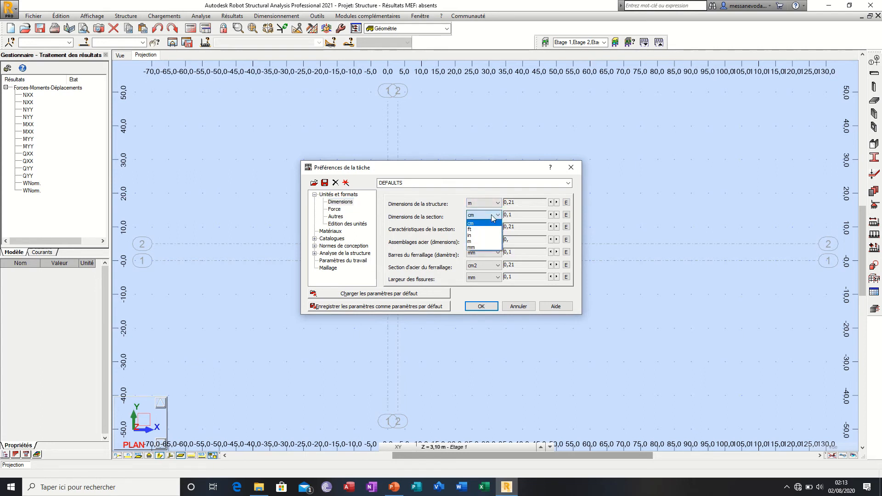
click(493, 218)
click(491, 228)
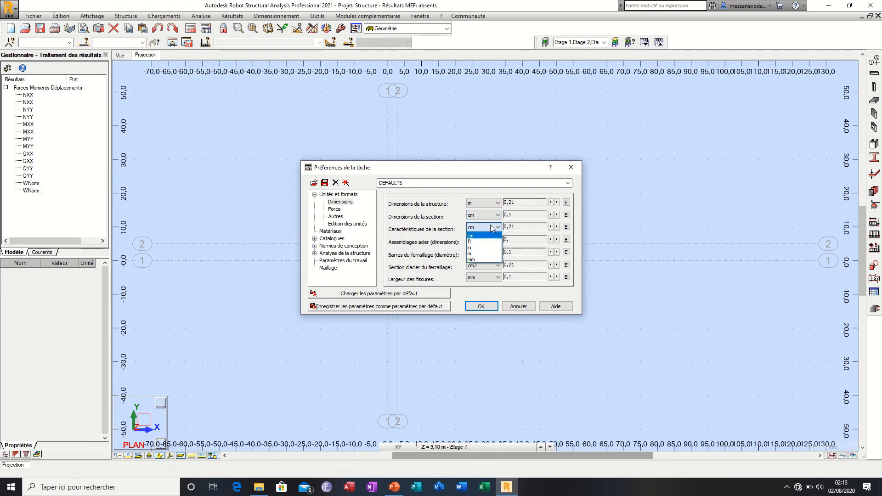
click(492, 228)
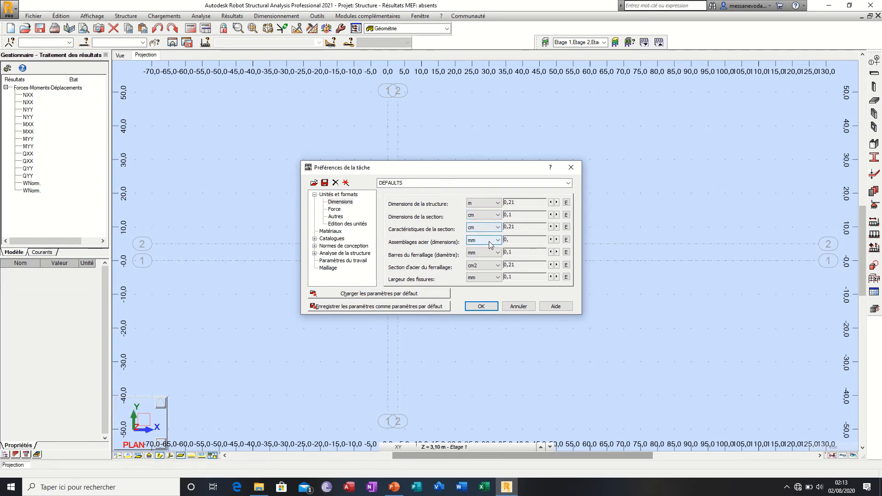
Step: Examine the available units for steel connections, reinforcement bar diameter, reinforcement steel area and crack width
click(491, 241)
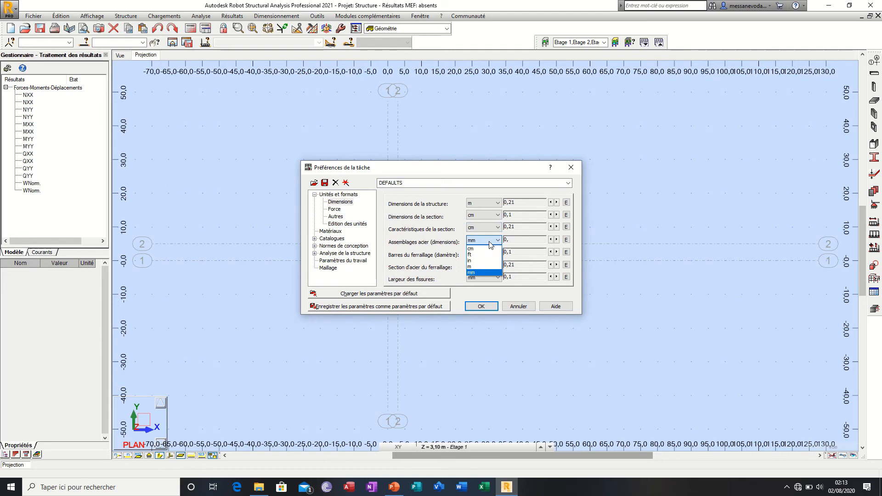
click(491, 241)
click(491, 253)
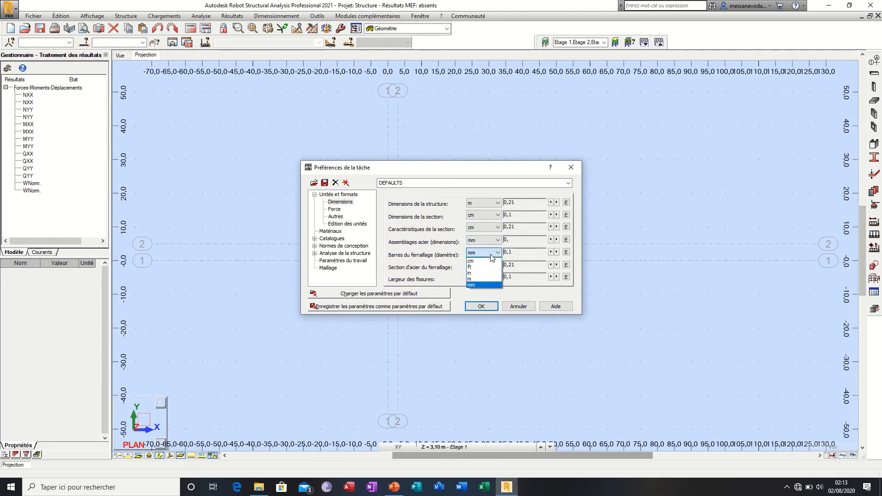
click(491, 254)
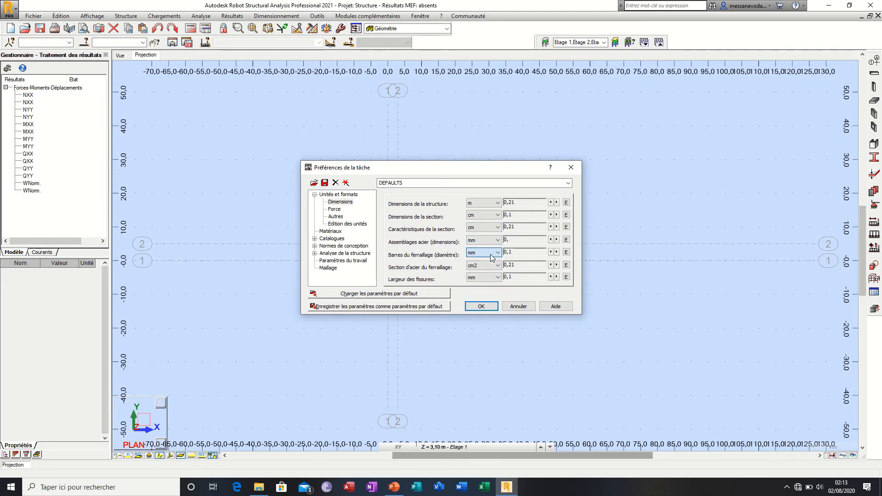
click(492, 266)
click(491, 266)
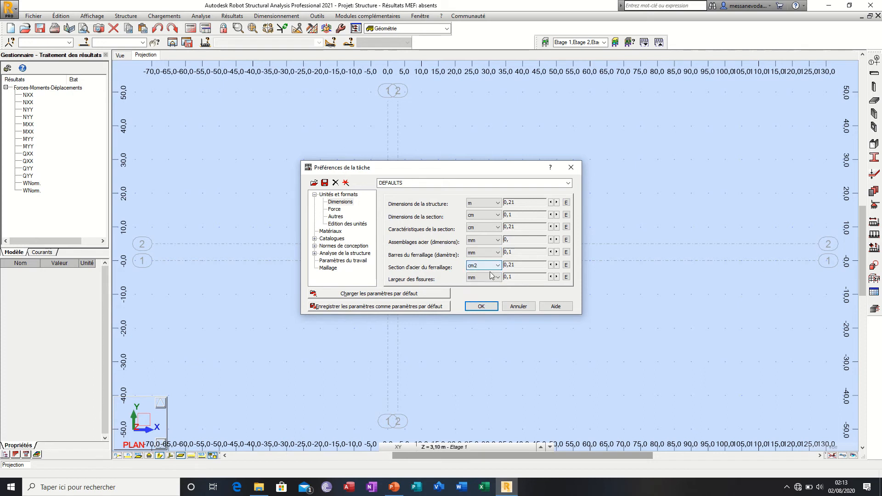
click(489, 276)
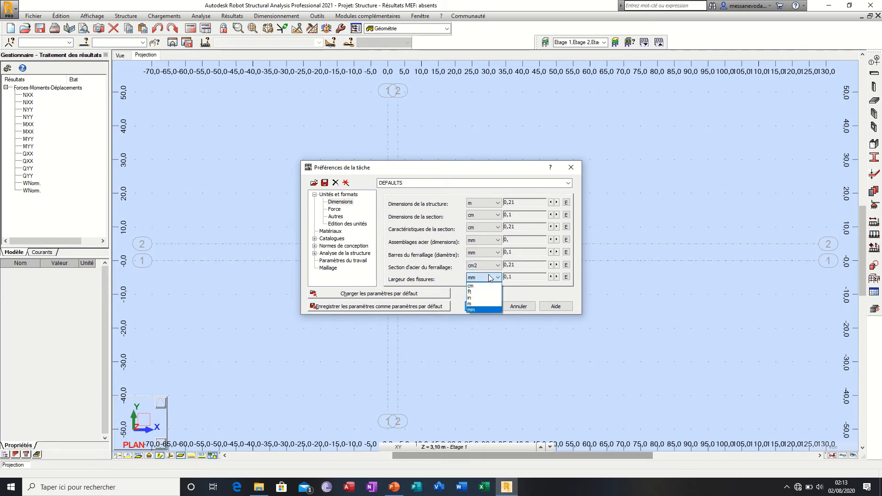
click(490, 278)
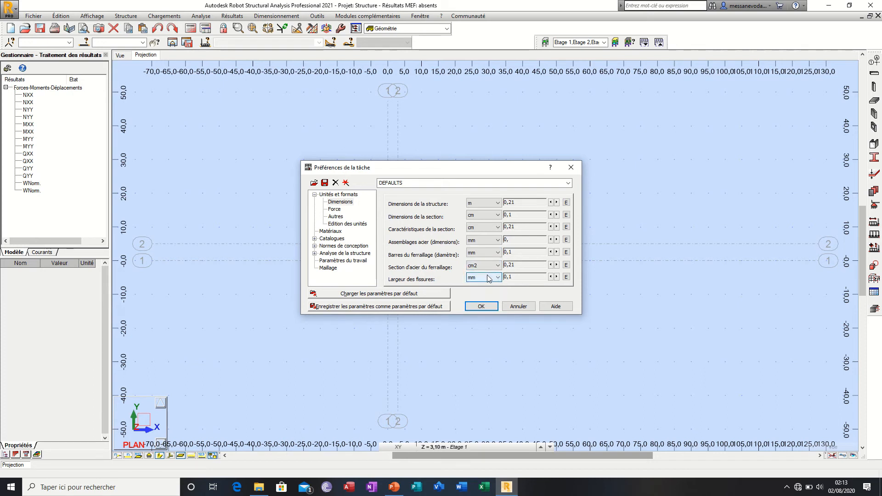
click(472, 230)
click(472, 229)
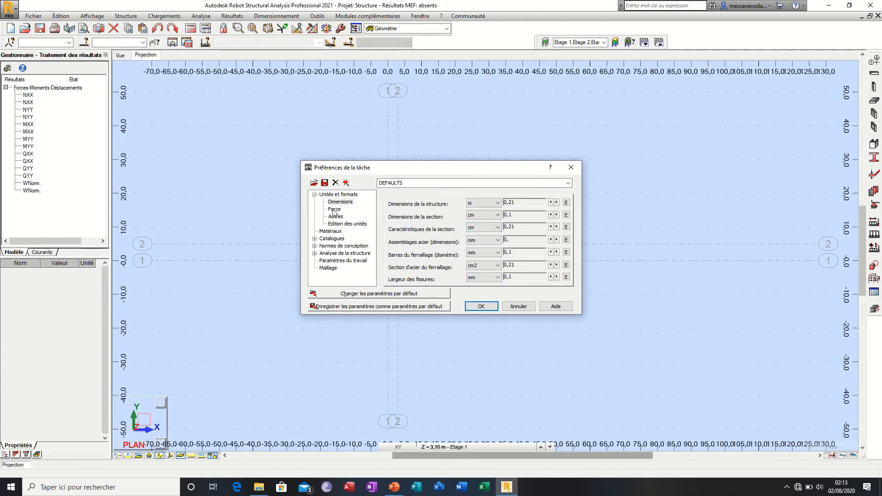
Step: Try N and T as the force unit in the task preferences, and set it to MN
click(334, 209)
click(490, 215)
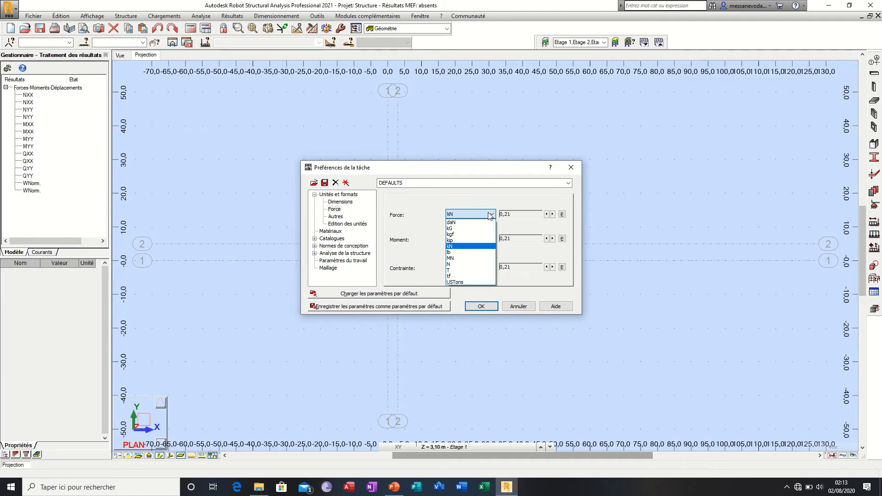
click(471, 265)
click(486, 215)
click(465, 270)
click(475, 214)
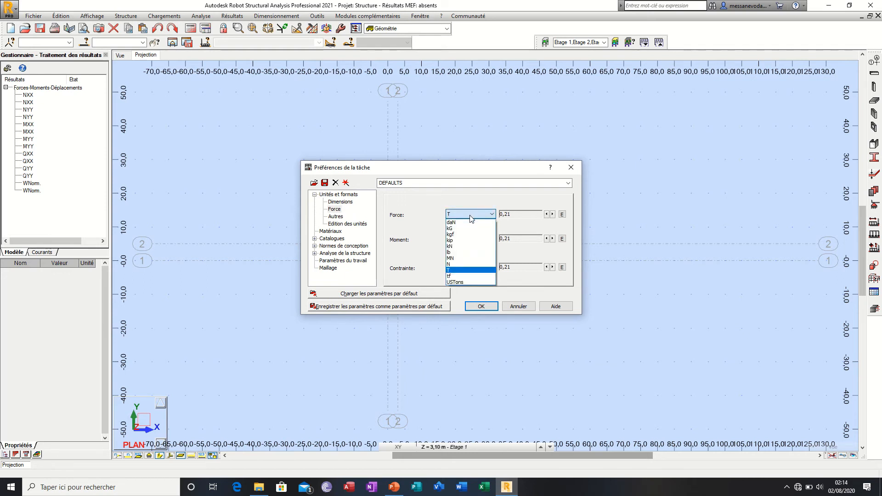
click(461, 258)
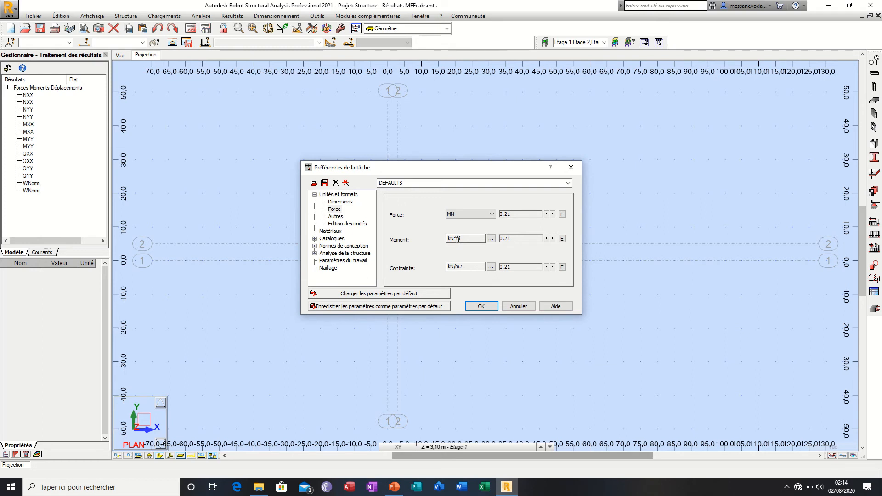
Step: Set the moment unit to MN*mm by choosing MN as force unit and mm as length unit
click(490, 239)
click(451, 235)
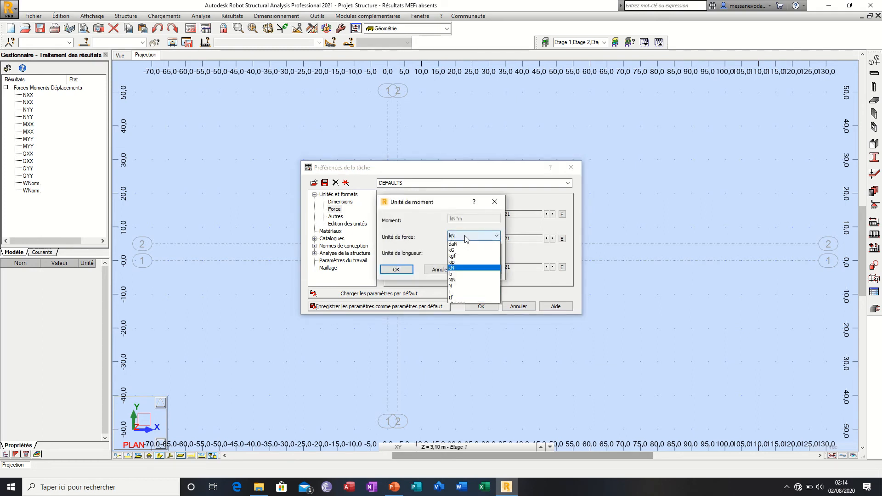
click(463, 281)
click(460, 253)
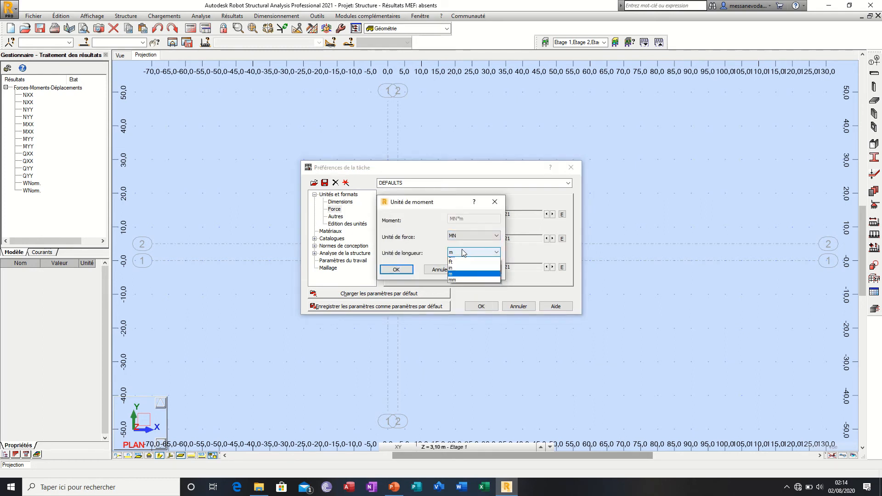
click(463, 283)
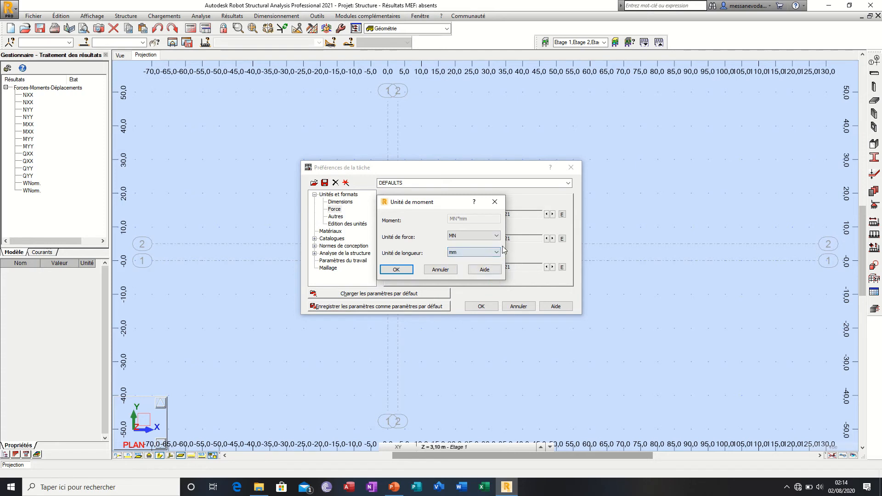
click(398, 270)
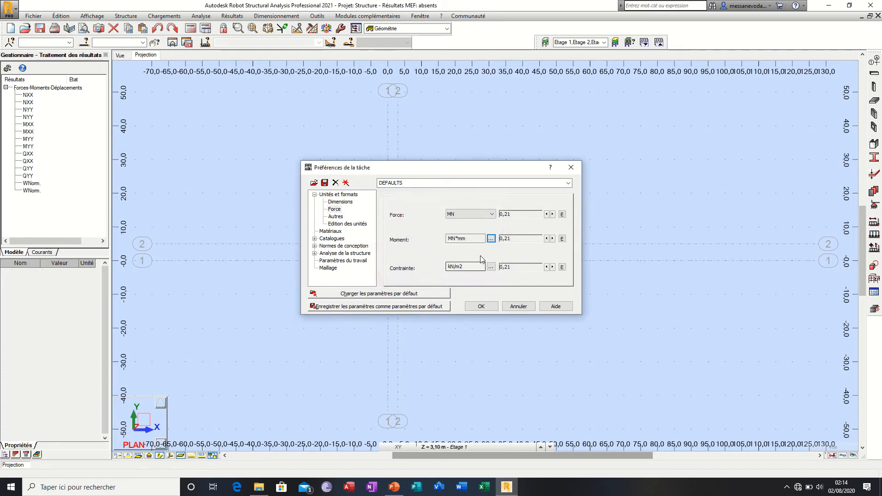
Step: Set the stress unit to MN/cm2 by choosing MN as force unit and cm2 as surface unit
click(491, 267)
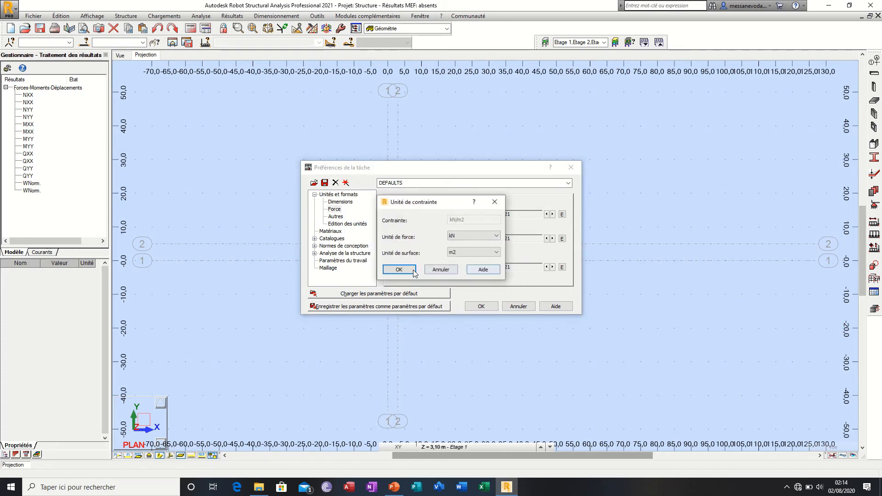
click(466, 242)
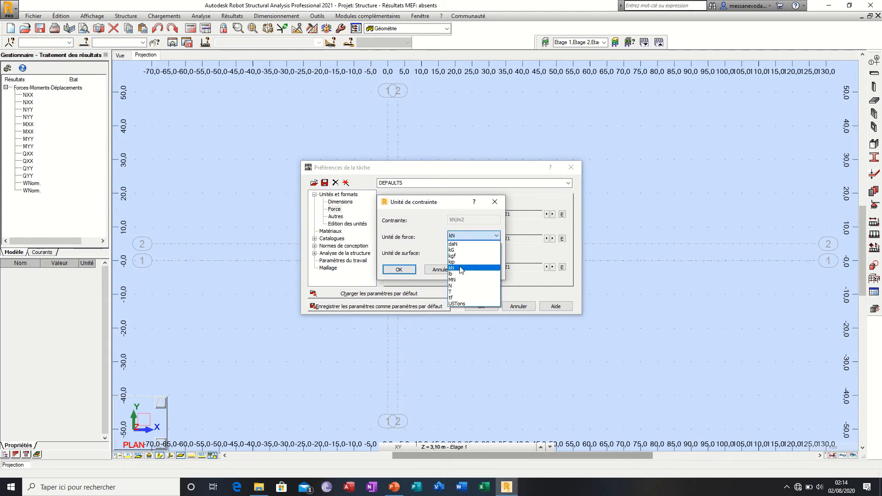
click(455, 280)
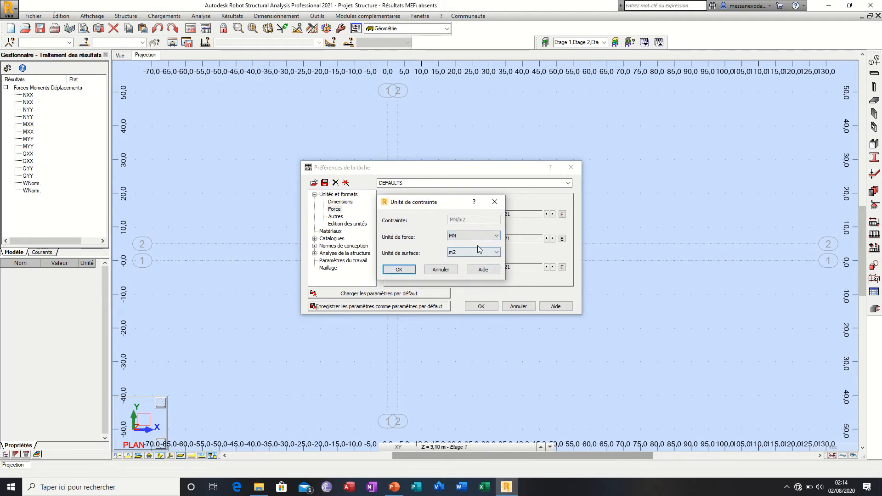
click(479, 252)
click(465, 260)
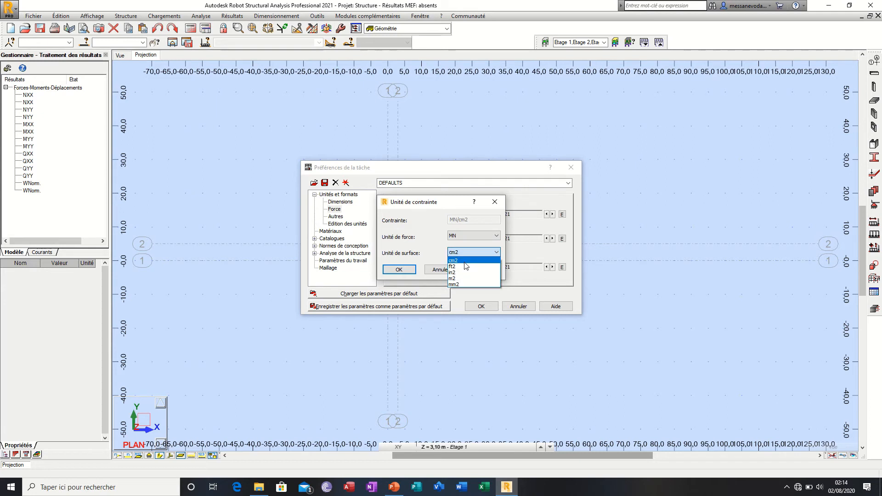
click(400, 270)
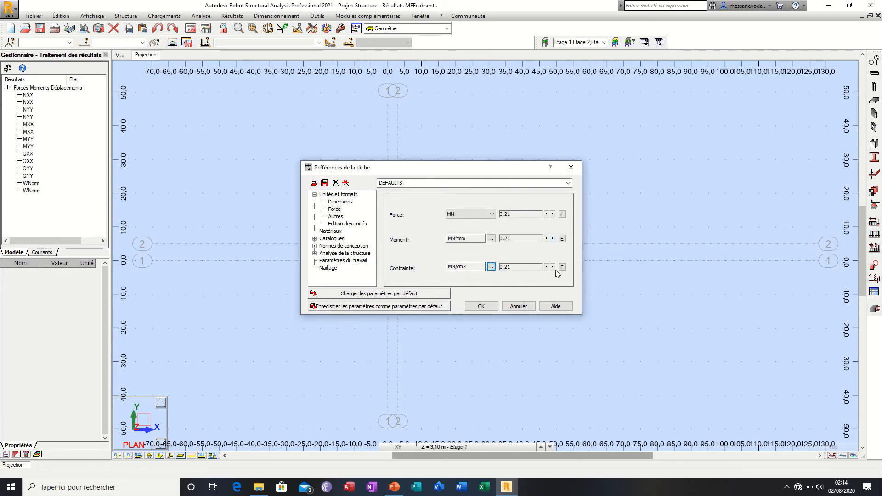
Step: Examine the available units for linear displacement, data and result angles, temperature and weight in the Autres unit settings
click(335, 217)
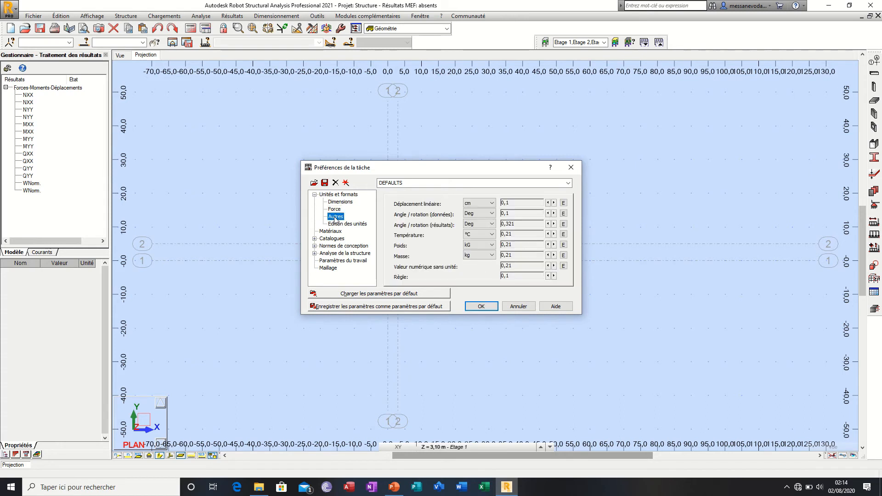
click(482, 204)
click(483, 215)
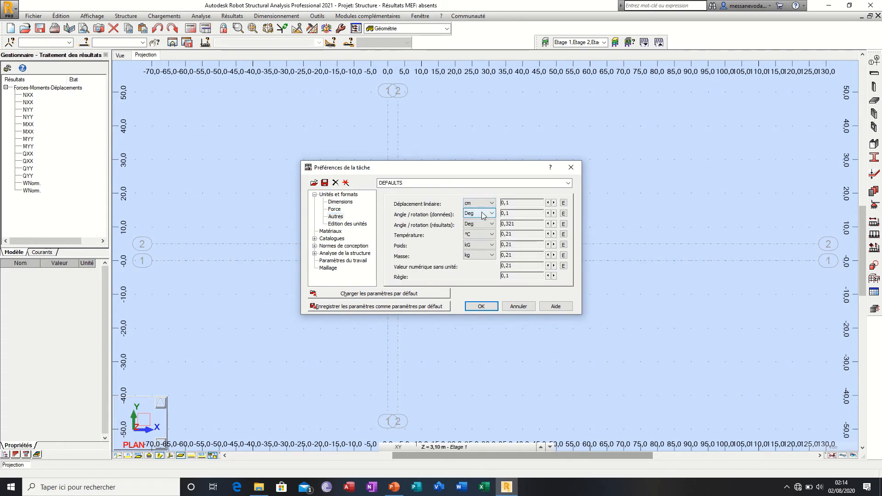
click(483, 216)
click(483, 215)
click(482, 225)
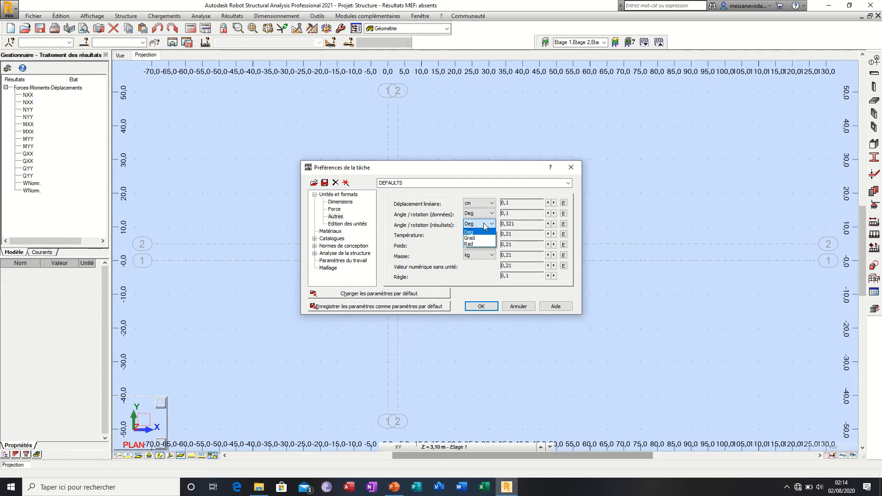
click(484, 232)
click(480, 242)
click(477, 246)
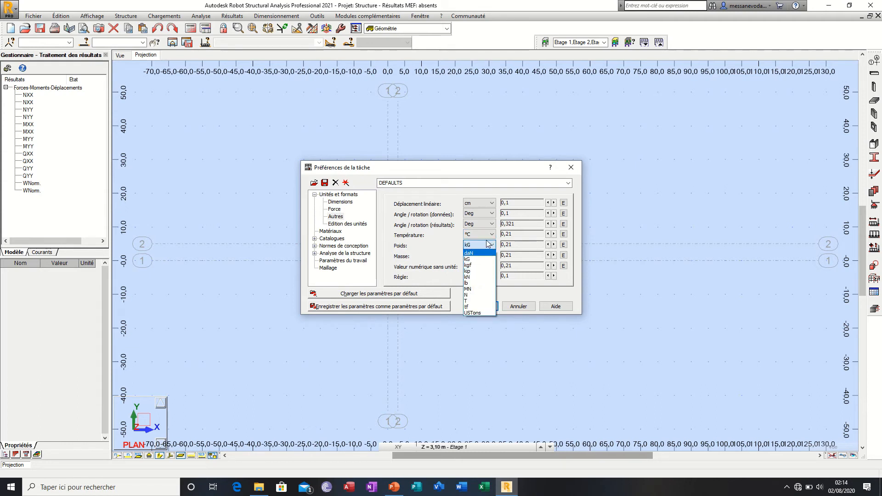
click(484, 238)
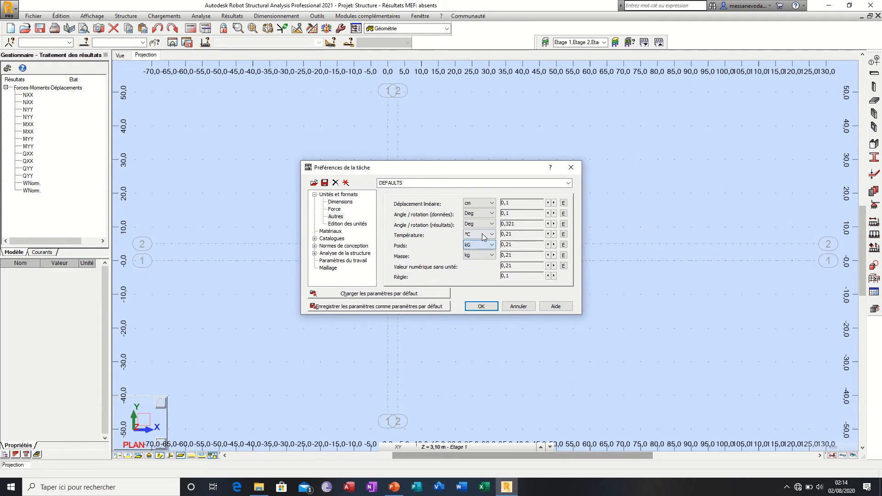
Step: Try t as the mass unit, and set it back to kg
click(478, 257)
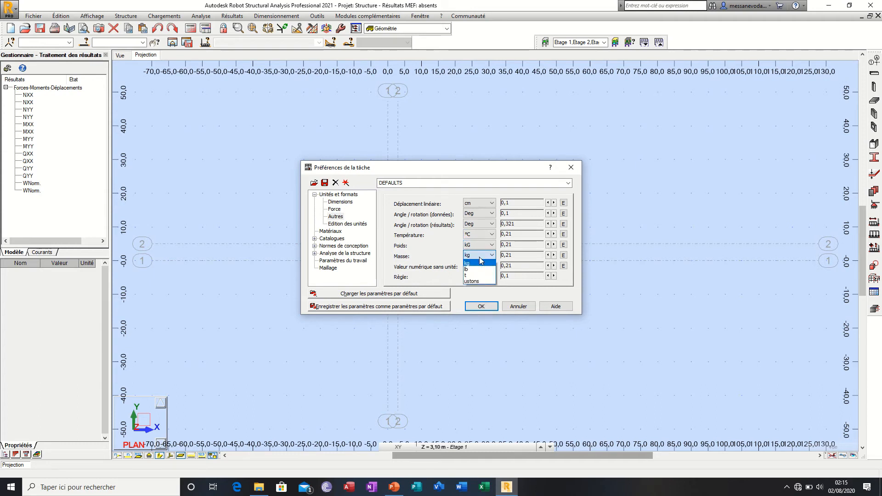
click(473, 275)
click(483, 257)
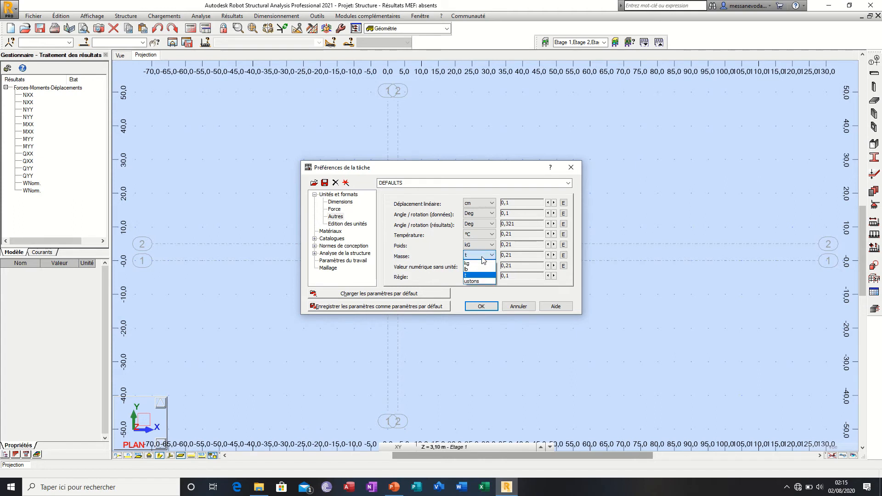
click(478, 262)
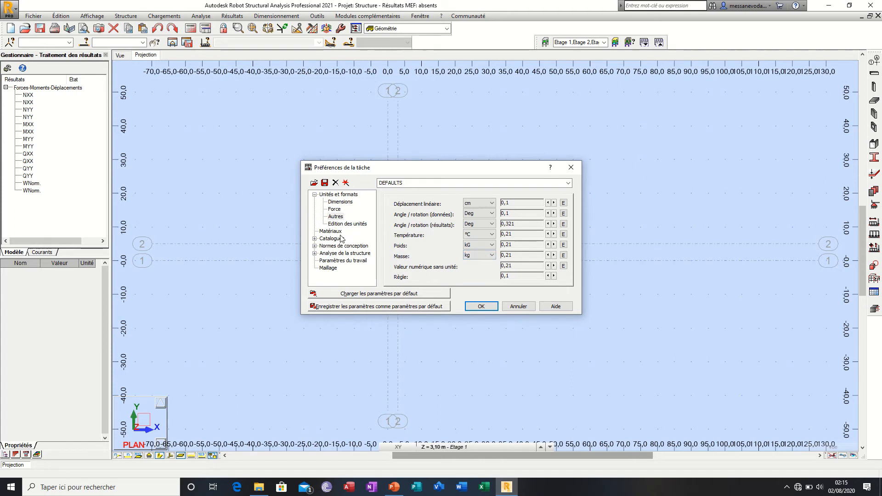
Step: Examine the length, force and mass units offered in the Edition des unités settings
click(354, 225)
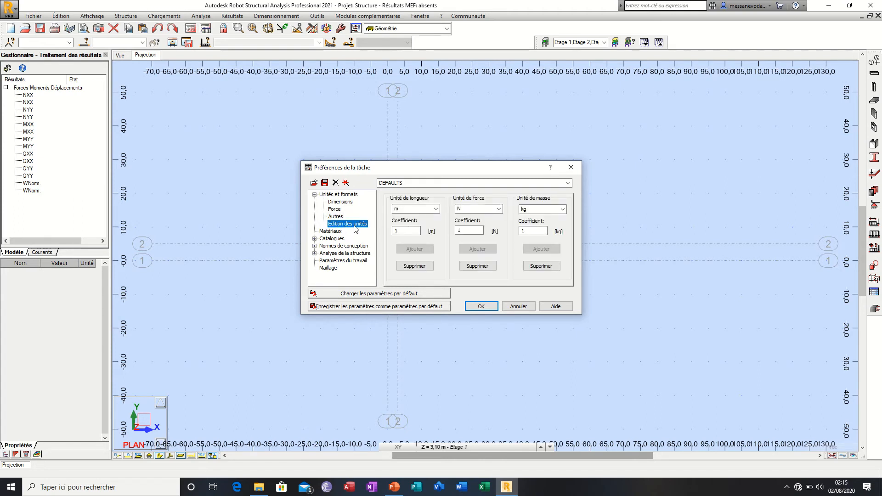
click(436, 209)
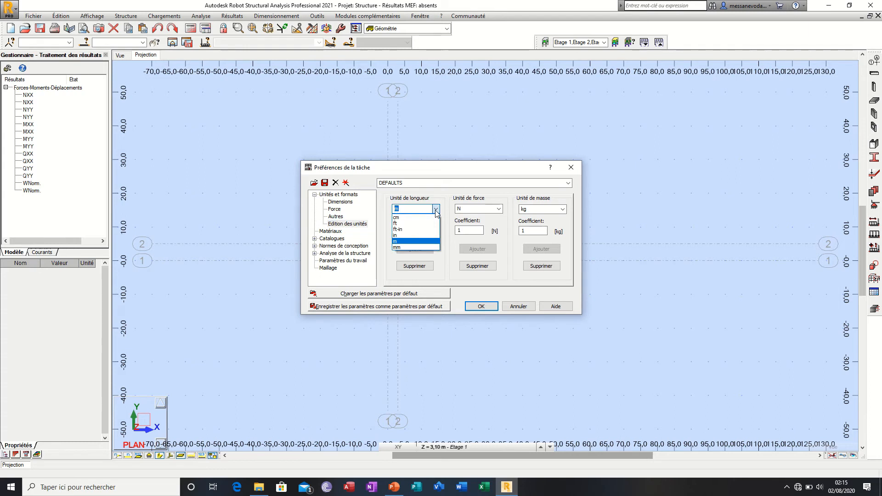
click(436, 210)
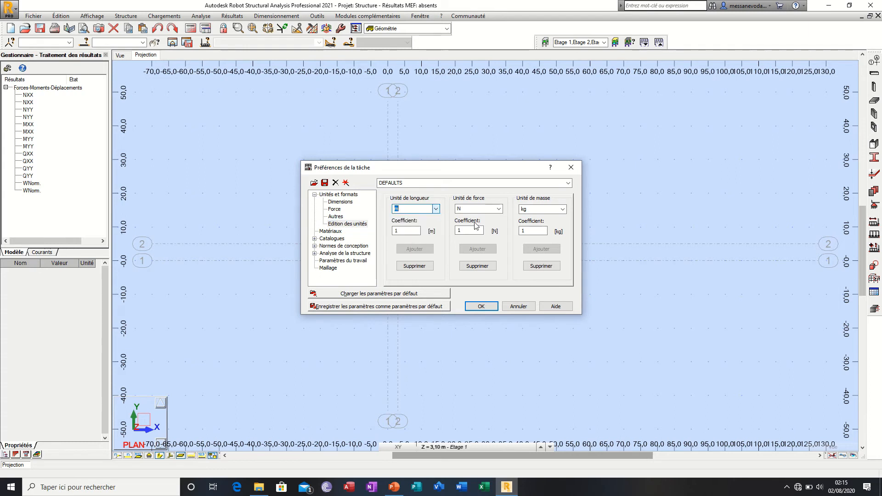
click(498, 210)
click(499, 210)
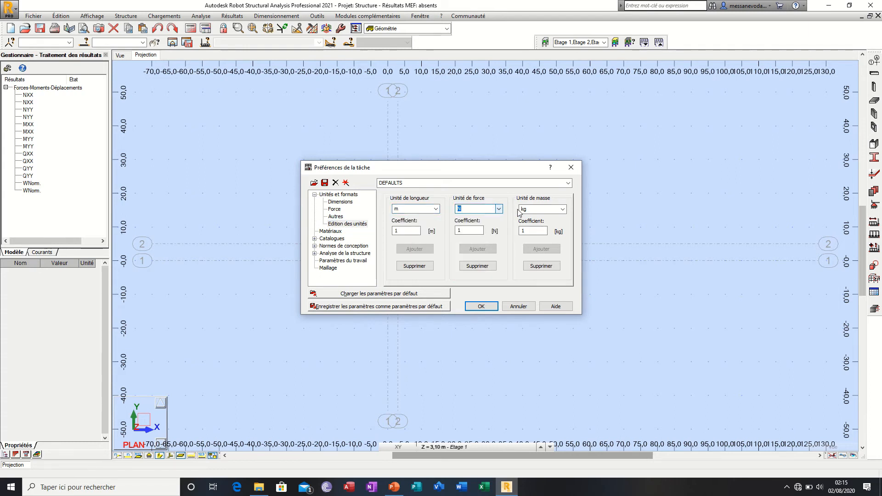
click(563, 210)
click(563, 211)
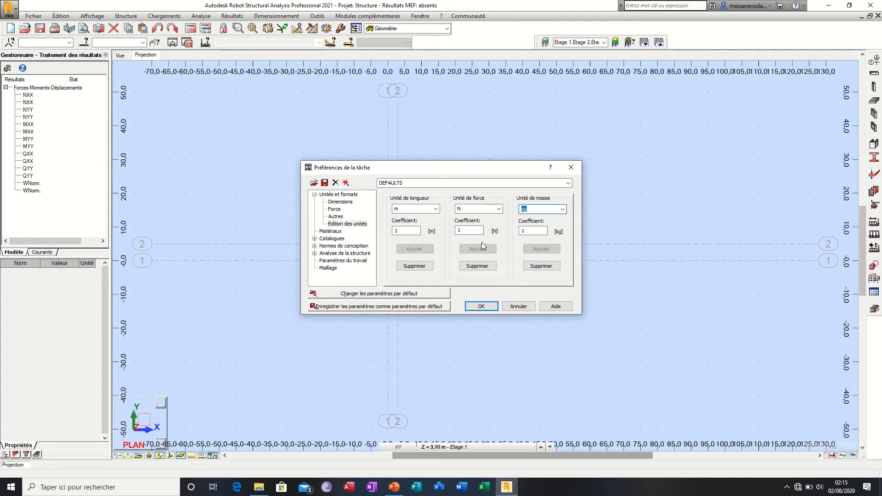
click(477, 210)
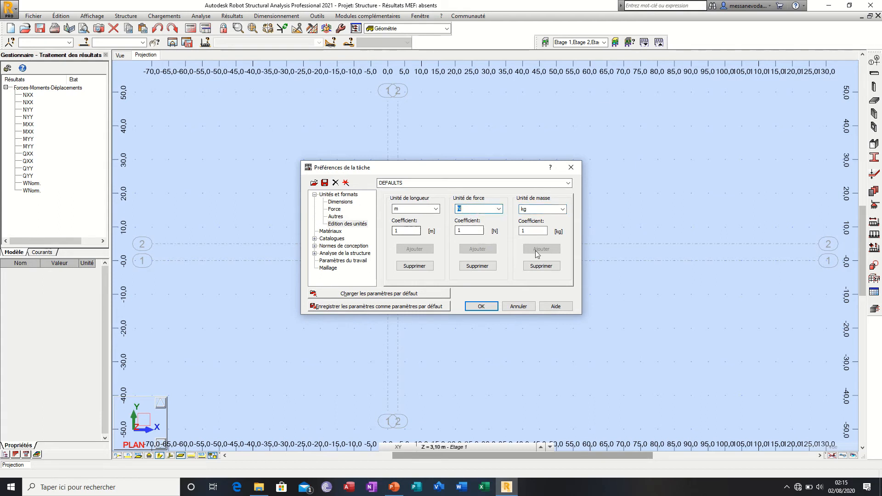
Step: Try the Eurocode material set in the Matériaux settings, and set it back to Français
click(329, 232)
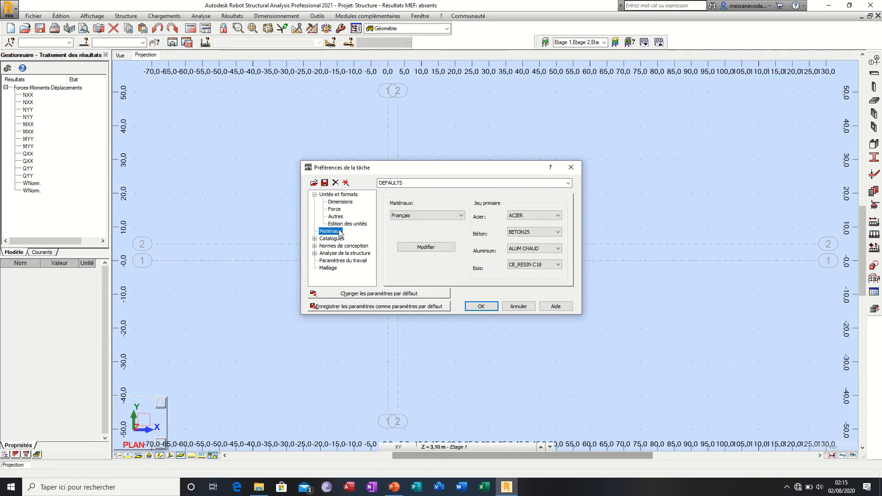
click(458, 216)
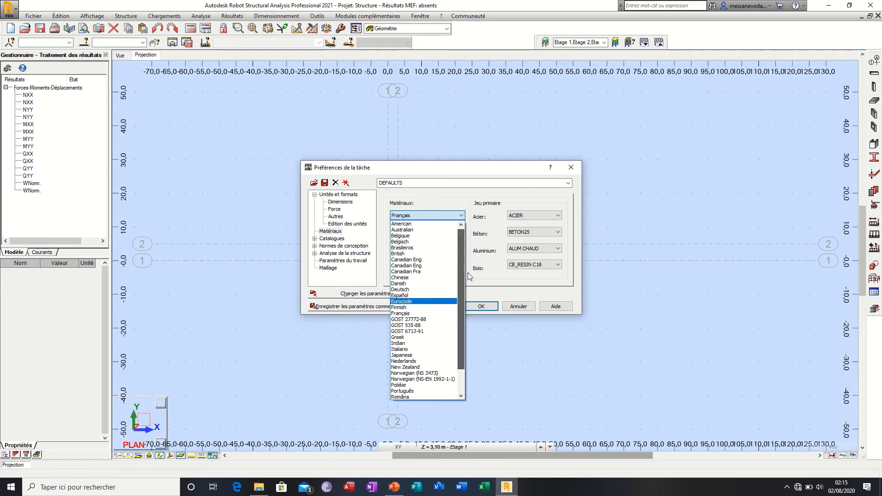
scroll(402, 307, up, 2)
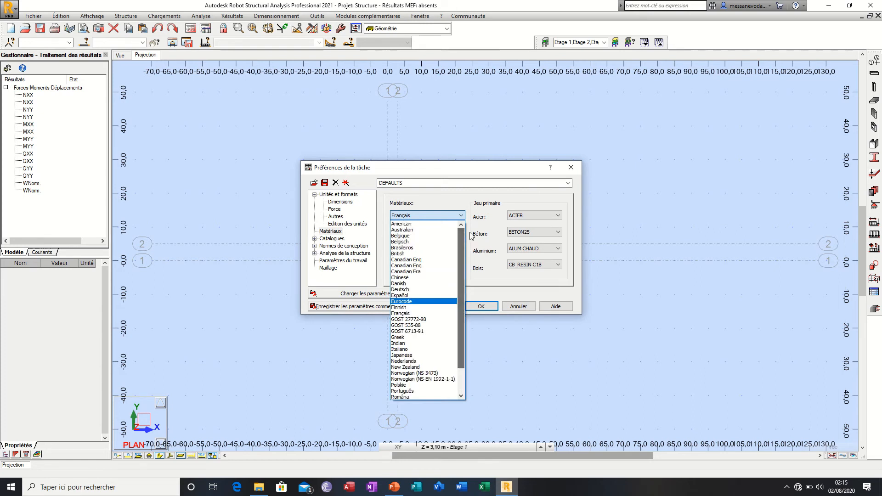
click(422, 302)
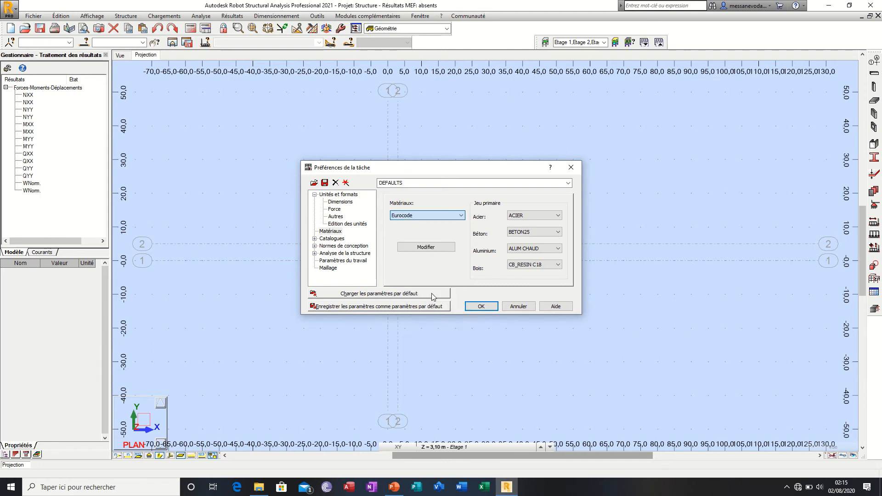
click(462, 216)
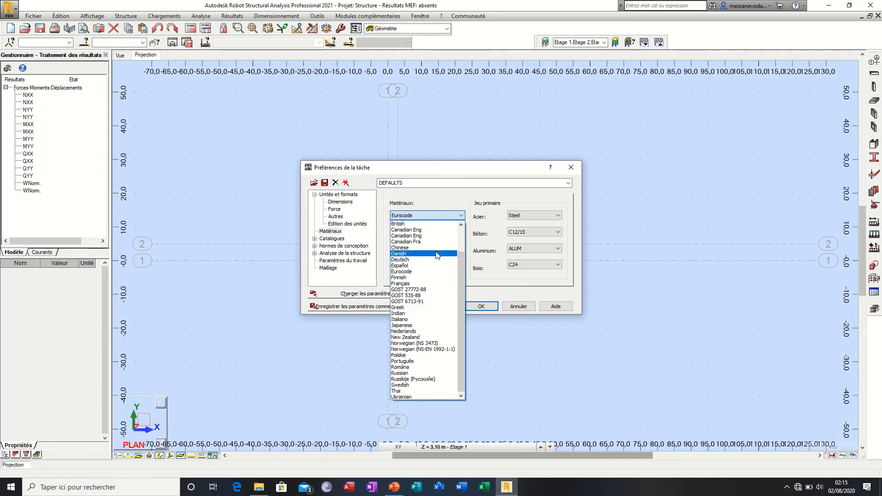
click(422, 283)
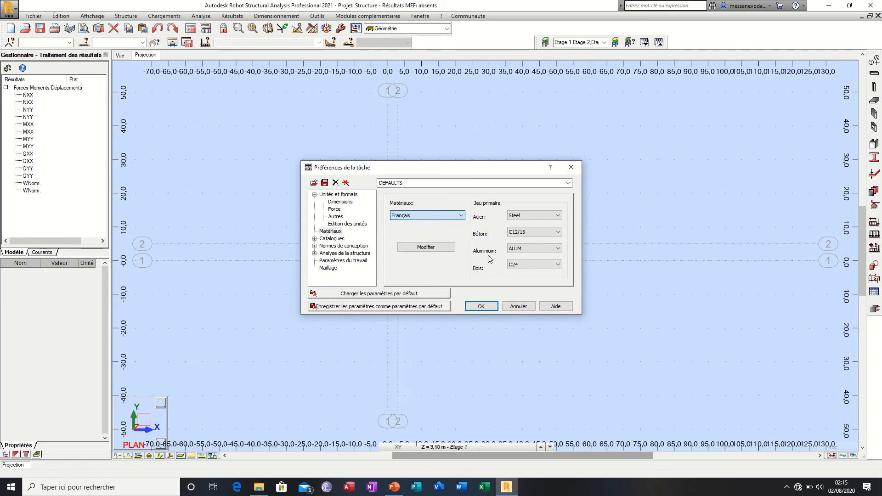
Step: Examine the steel, concrete, aluminium and timber grades available in the primary set of the Français materials
click(534, 217)
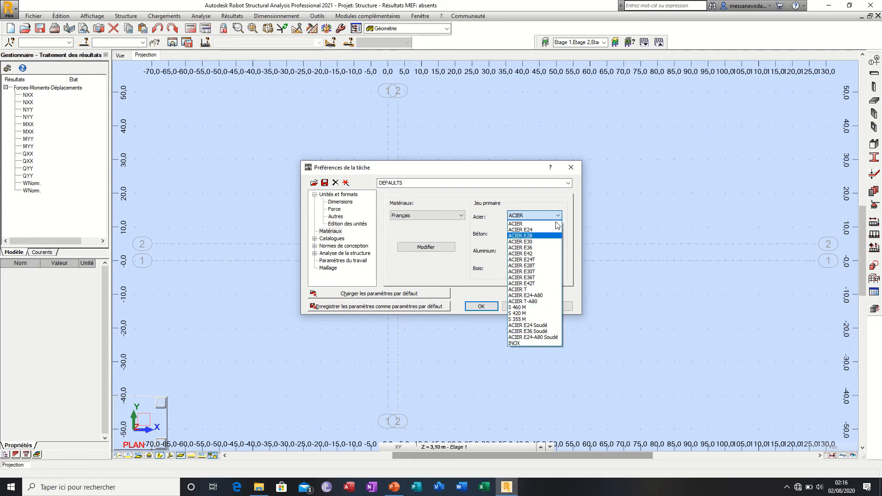
click(542, 222)
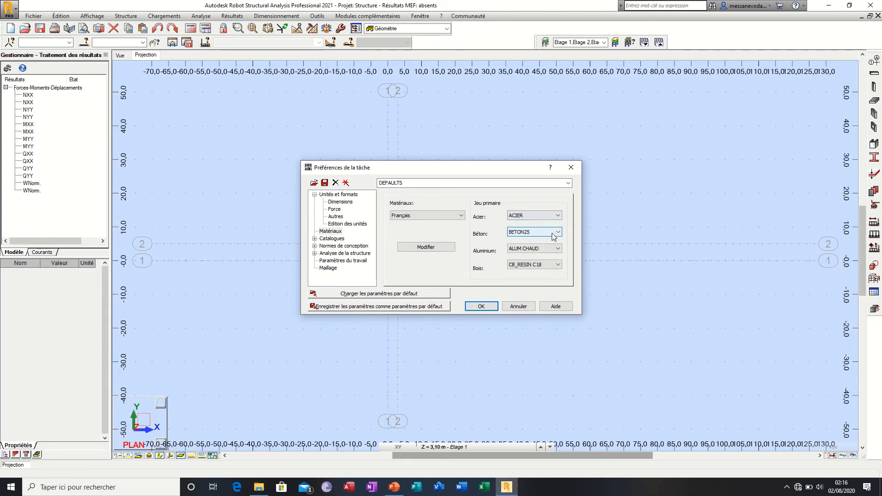
click(555, 234)
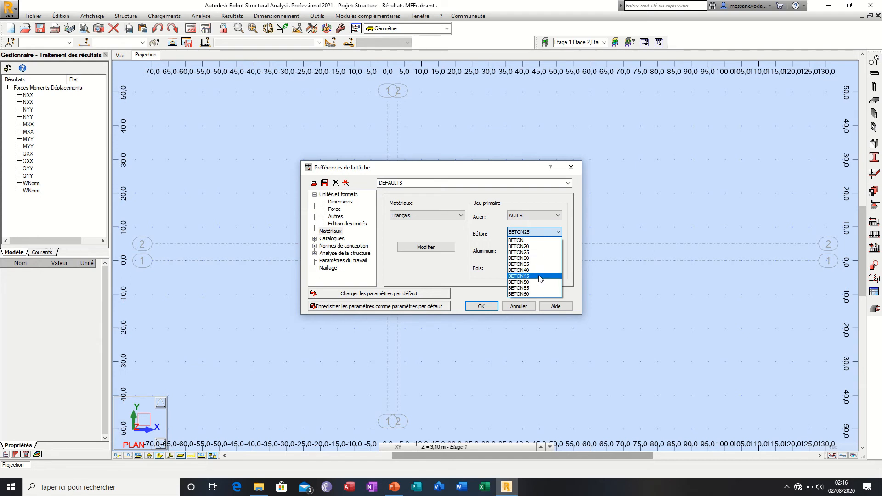
click(545, 231)
click(545, 248)
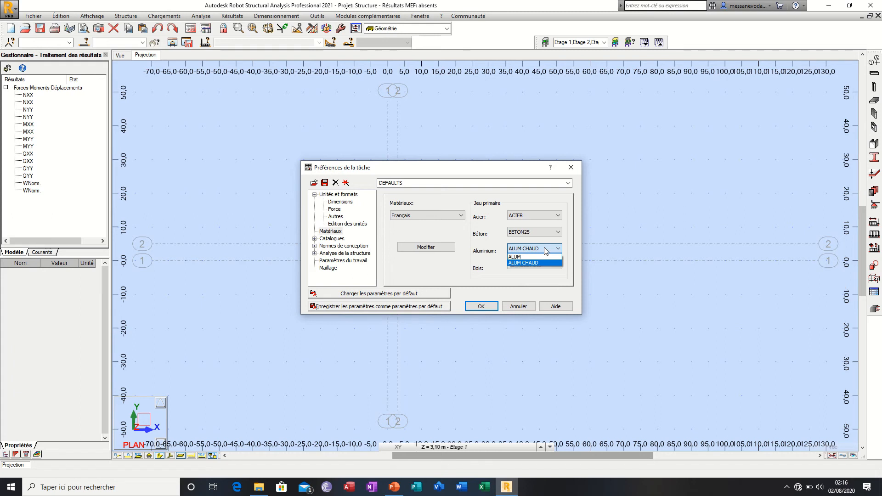
click(546, 251)
click(540, 268)
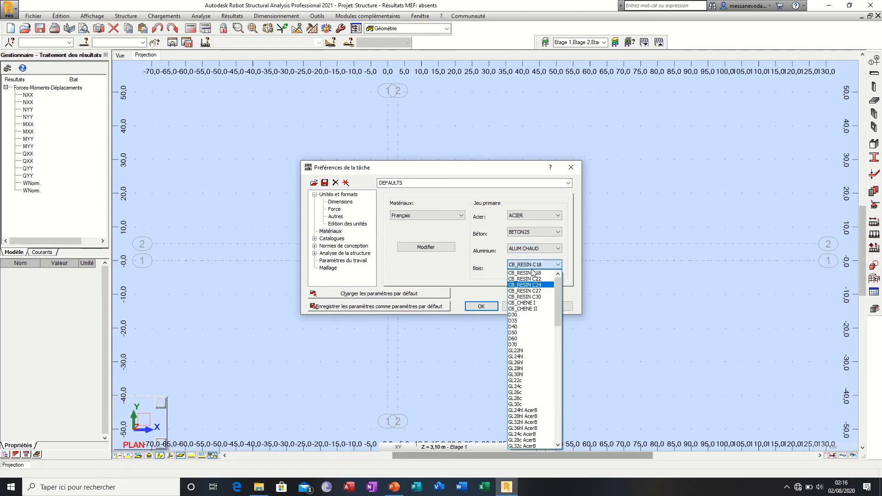
click(534, 270)
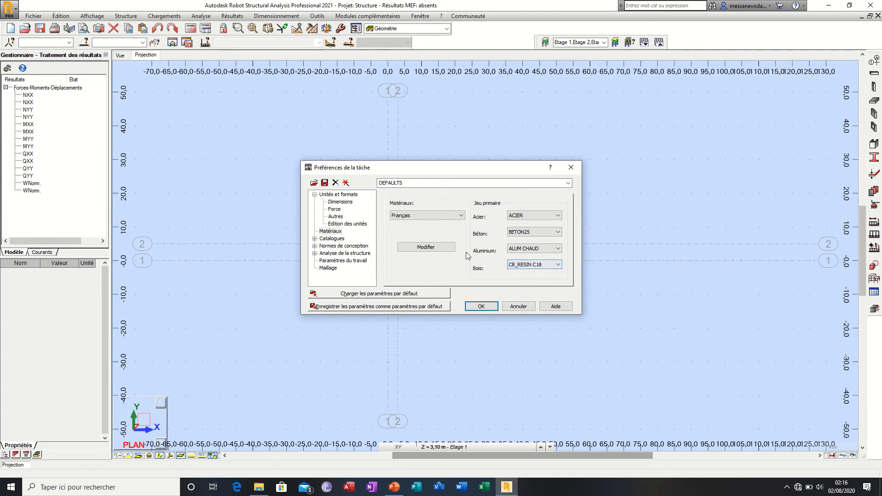
Step: Open the Français material definitions, examine the ACIER steel properties, and bring up the concrete definitions
click(446, 248)
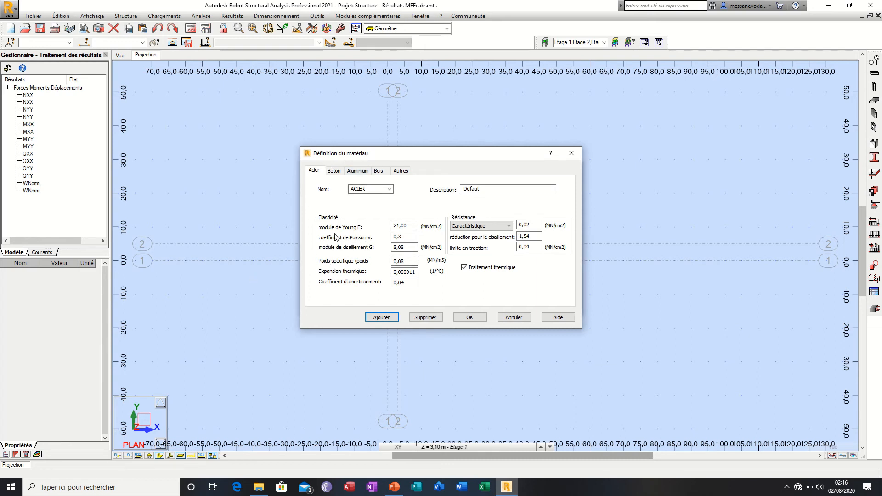
double_click(396, 236)
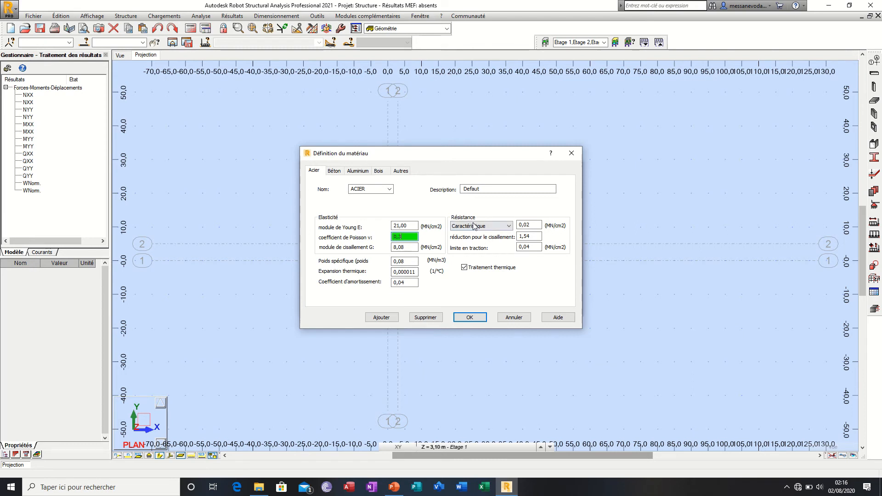
click(335, 171)
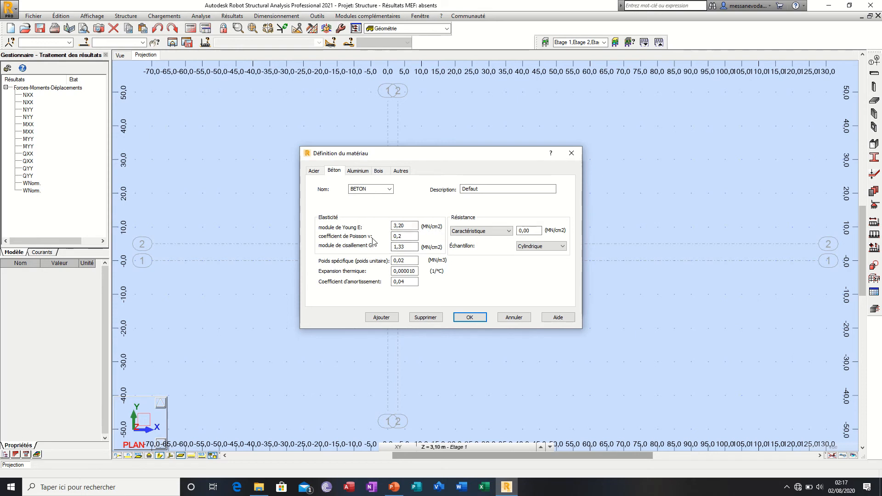
Step: Compare the properties of the BETON25, BETON20, BETON35 and BETON50 concretes, ending back on BETON25
click(389, 189)
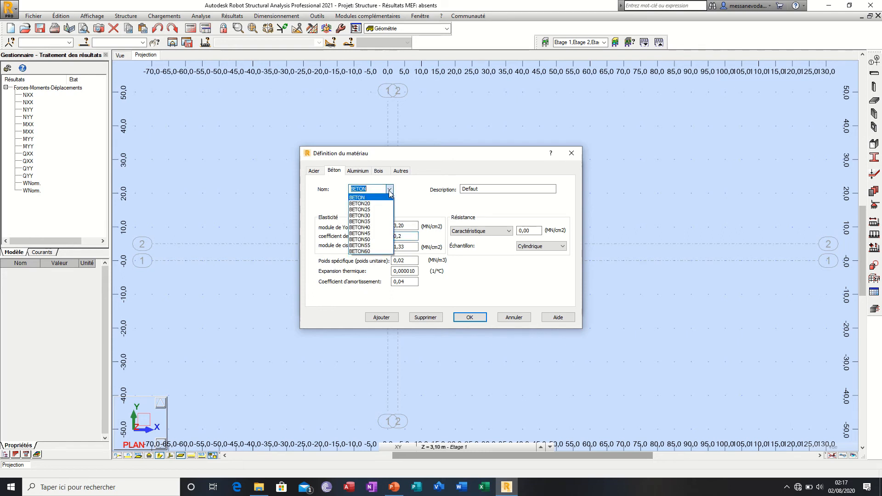
click(390, 192)
click(390, 192)
click(385, 210)
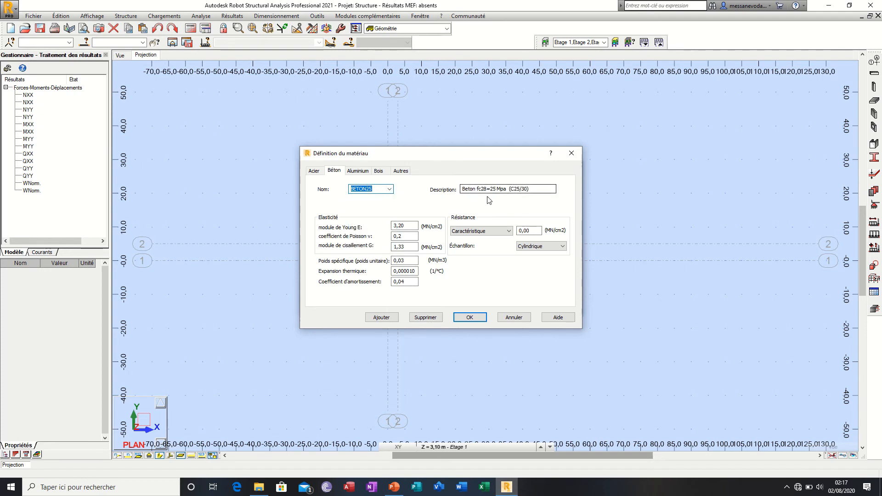
click(389, 189)
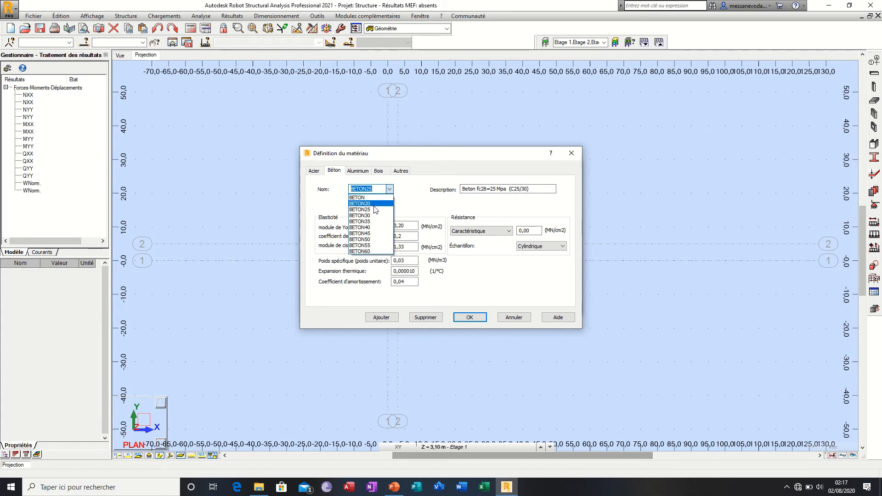
click(374, 205)
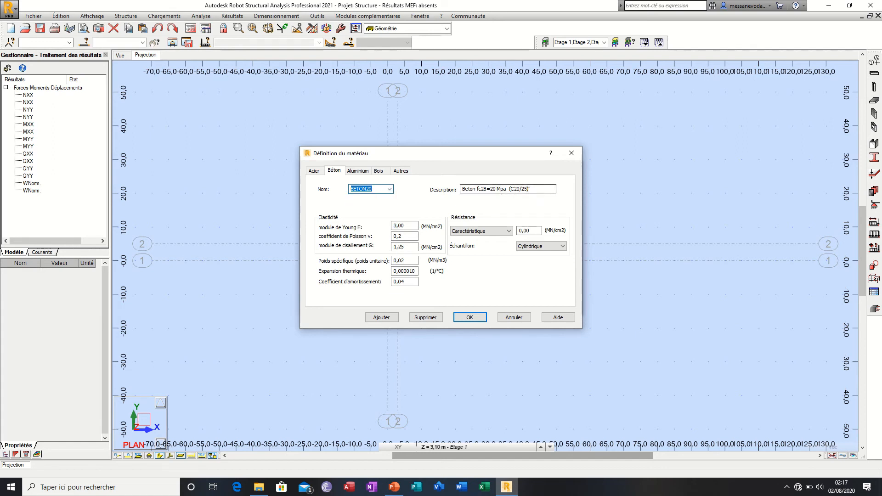
click(389, 189)
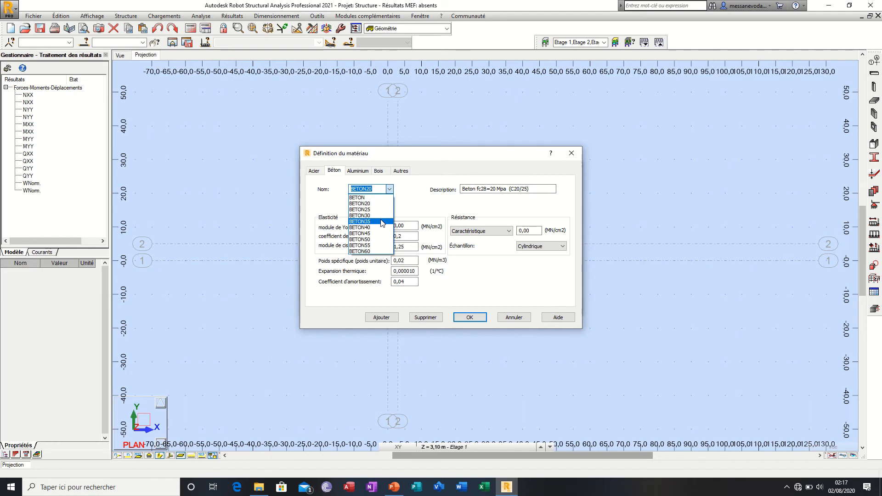
click(381, 222)
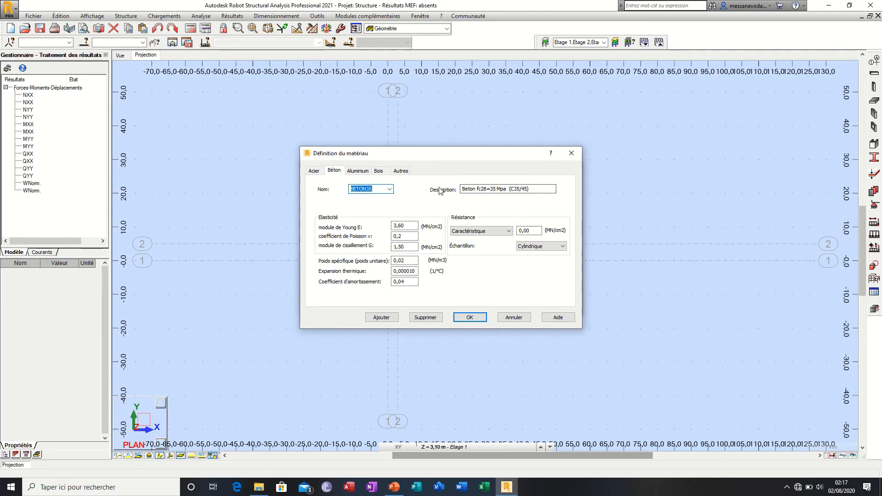
click(389, 189)
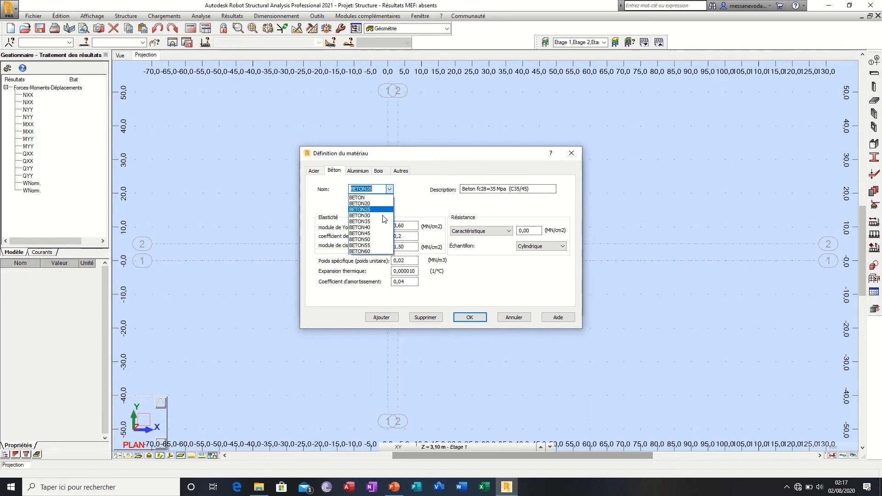
click(379, 239)
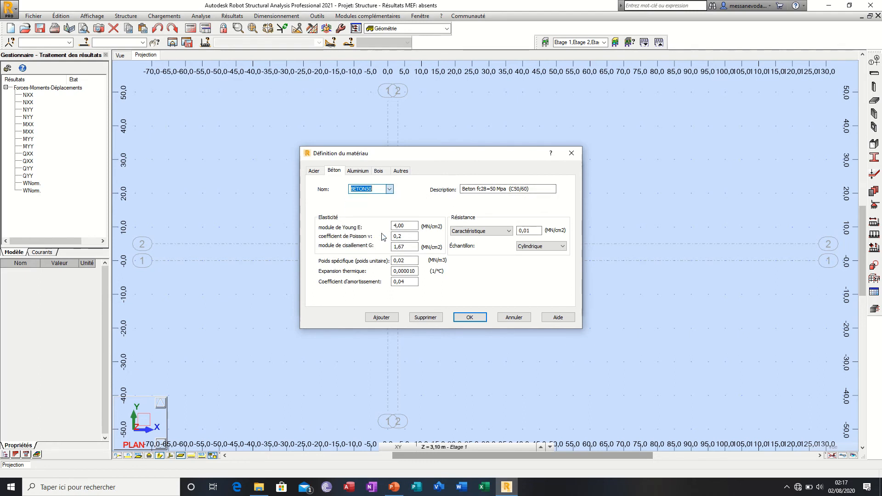
click(389, 189)
click(380, 210)
Step: Examine the shear modulus of BETON25 and the strength types offered for it
click(409, 246)
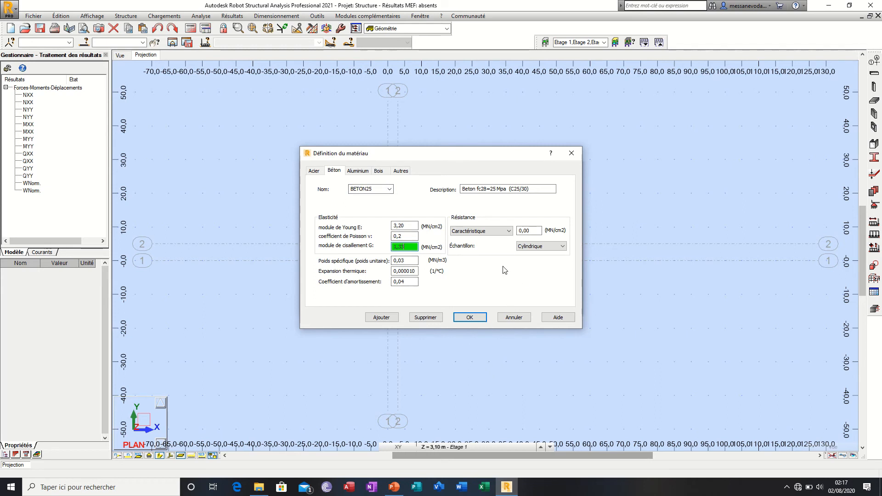
click(503, 232)
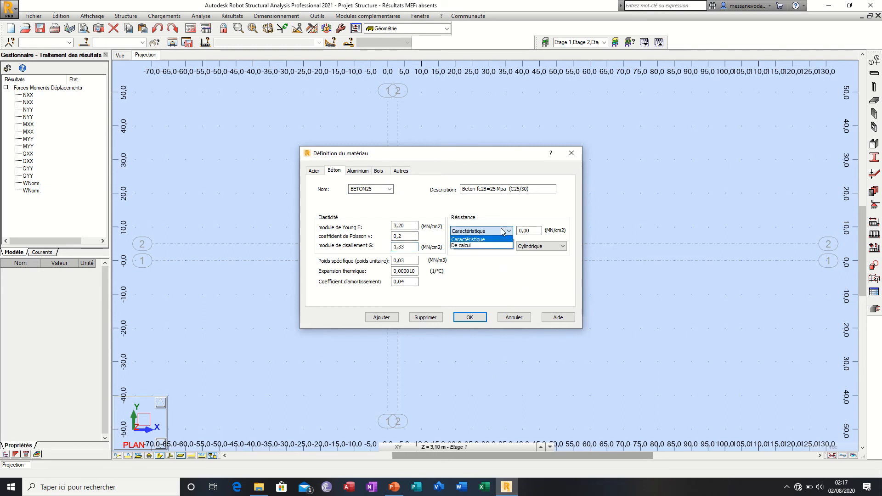
click(504, 232)
Step: Examine the ALUM properties and the named materials offered in the aluminium definitions
click(360, 171)
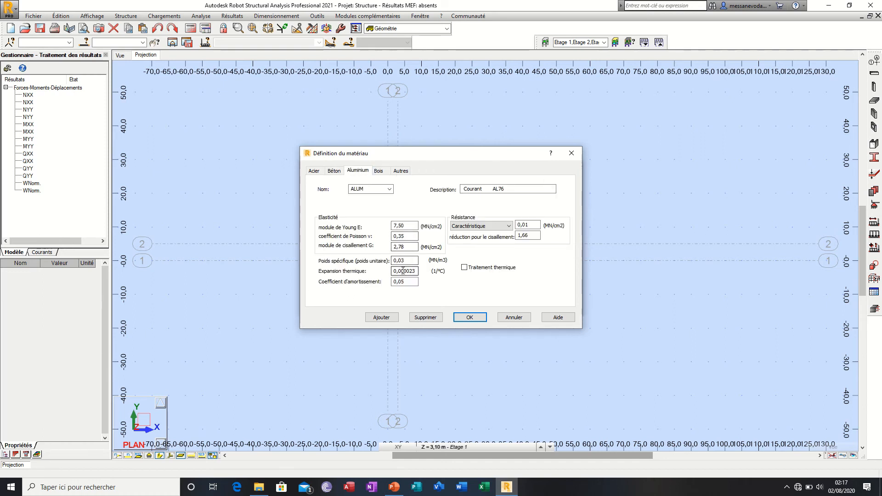
drag(350, 189, 368, 190)
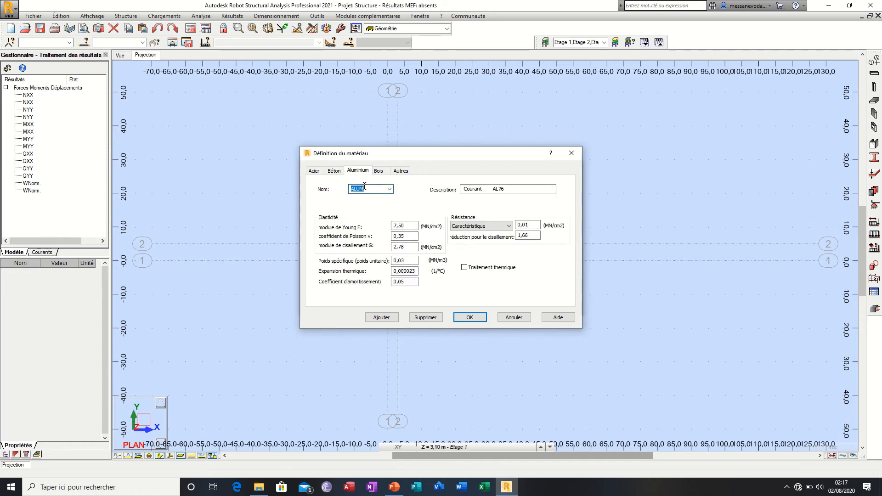
click(389, 190)
click(390, 190)
Step: Examine the Amarante properties and look through the full list of timber materials in the Bois definitions
click(379, 171)
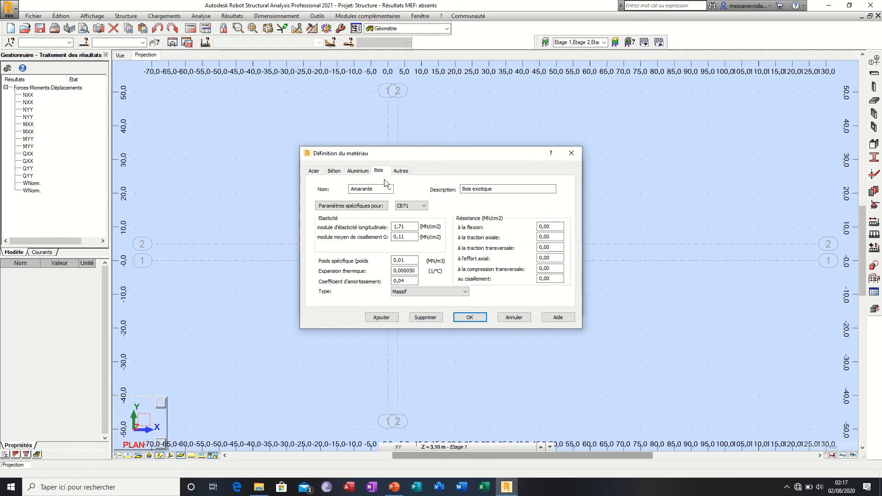
click(390, 190)
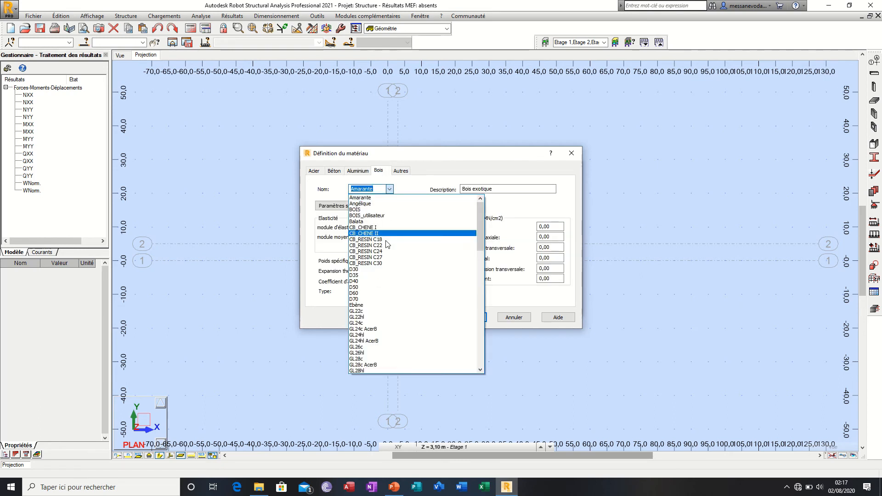
scroll(386, 323, down, 20)
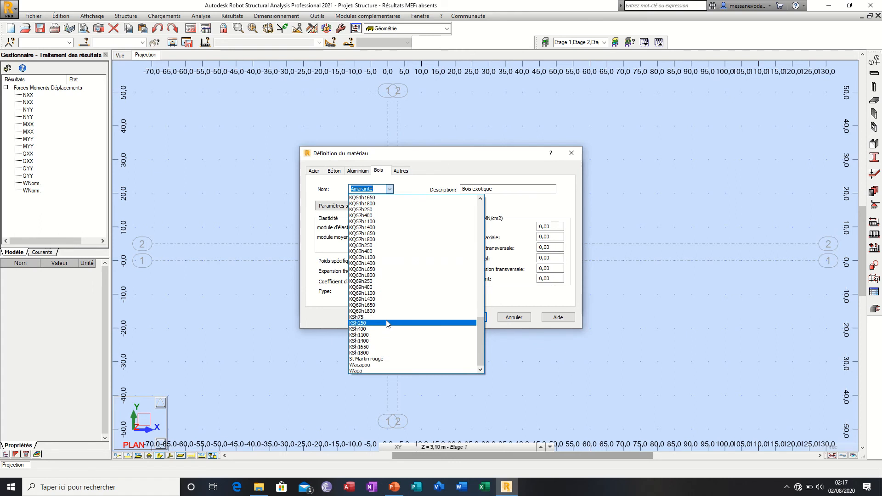
scroll(386, 323, up, 20)
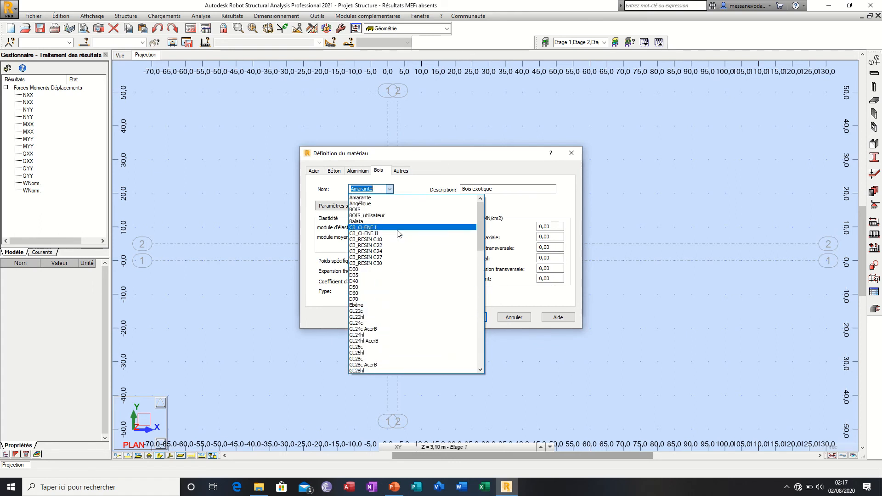
click(390, 189)
Step: Examine the Utilisateur material in the Autres definitions, and close the material definitions with OK
click(401, 171)
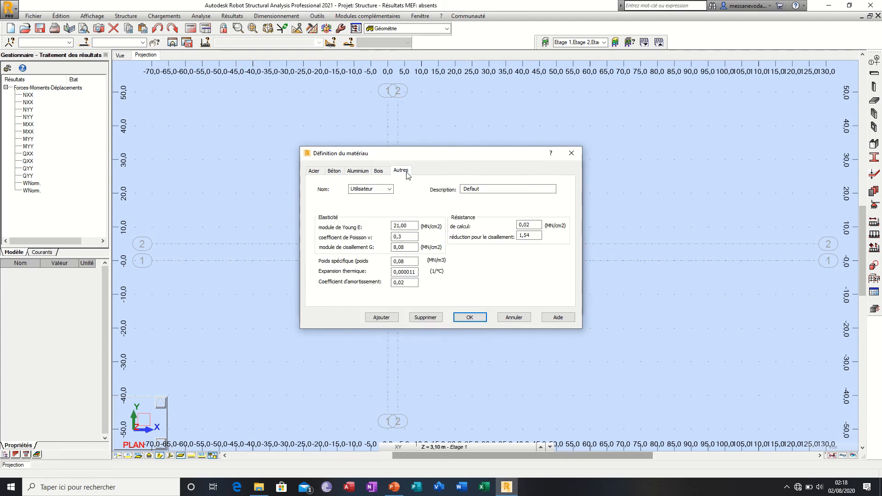
click(389, 190)
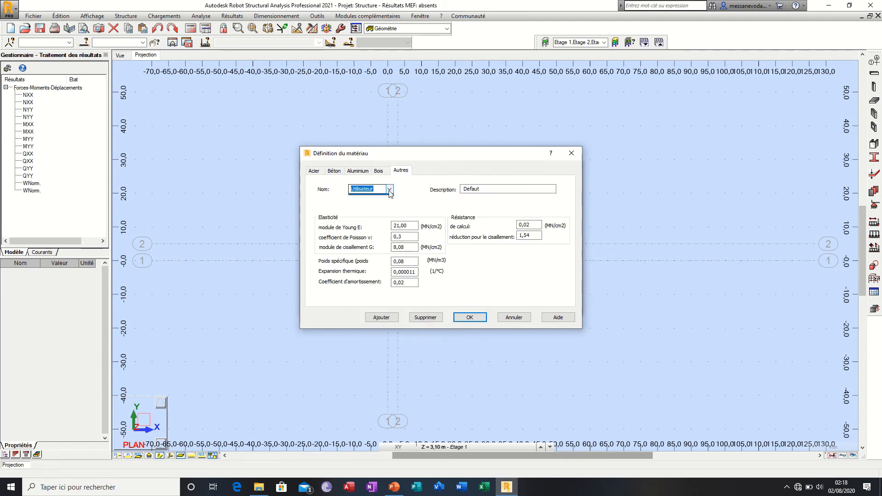
click(389, 190)
click(484, 320)
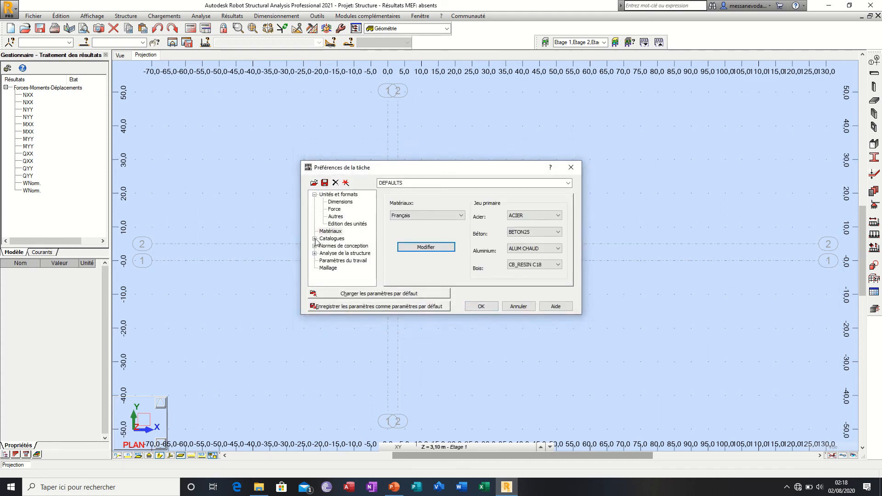
Step: Examine the Catalogues settings for steel and timber profiles, moving loads, code loads, soils, anchor bolts and reinforcing bars
click(315, 238)
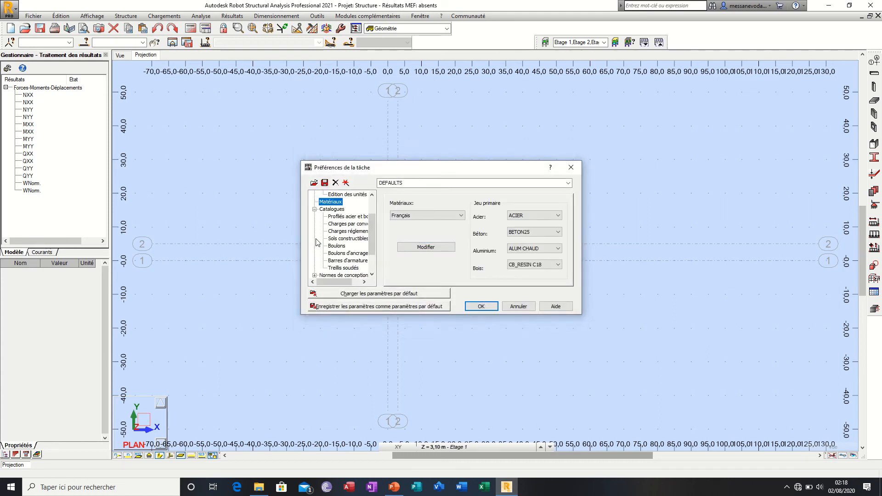
click(343, 218)
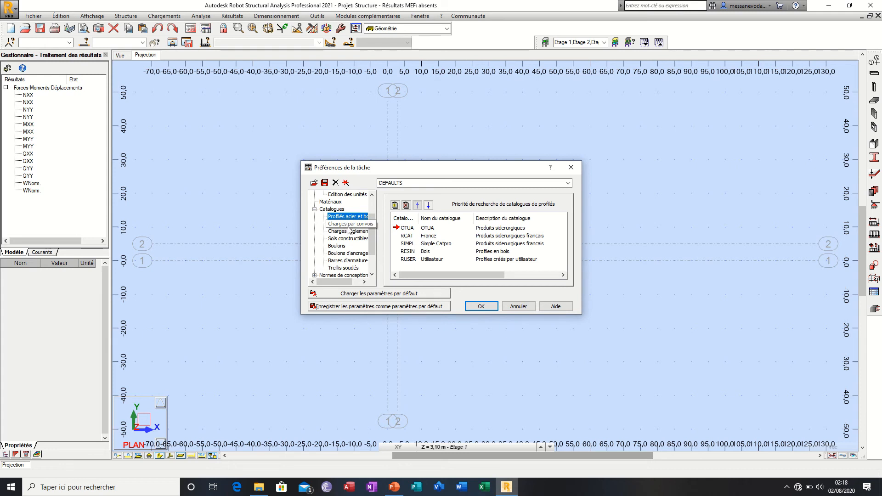
click(351, 224)
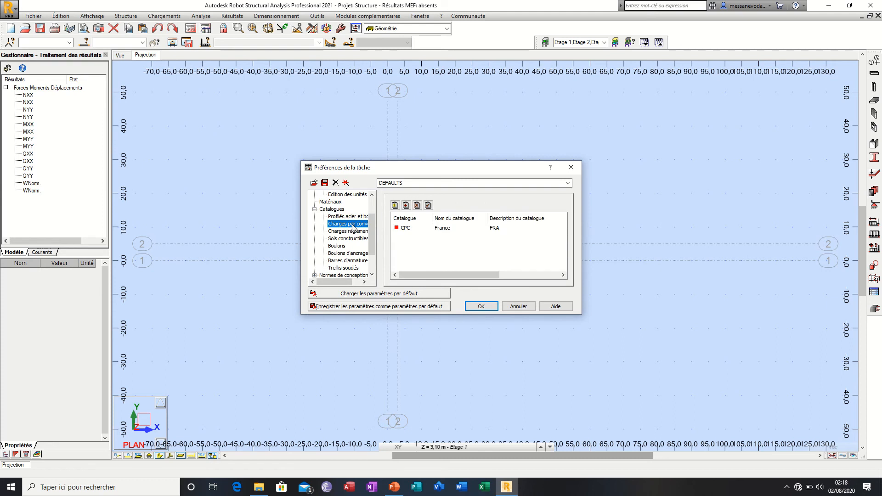
drag(333, 282, 343, 283)
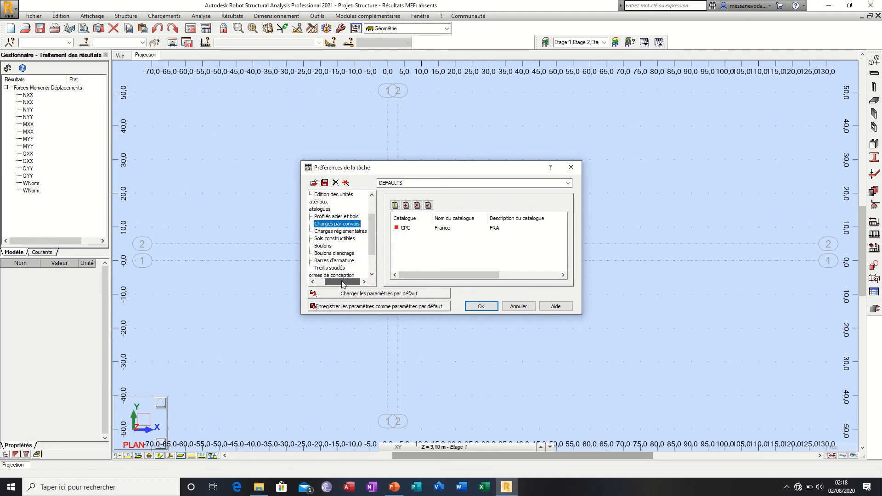
click(345, 238)
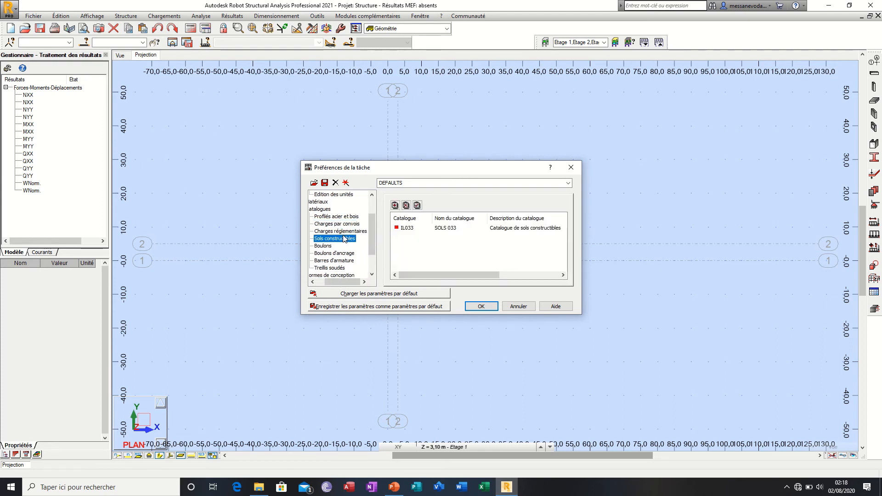
click(342, 232)
click(336, 246)
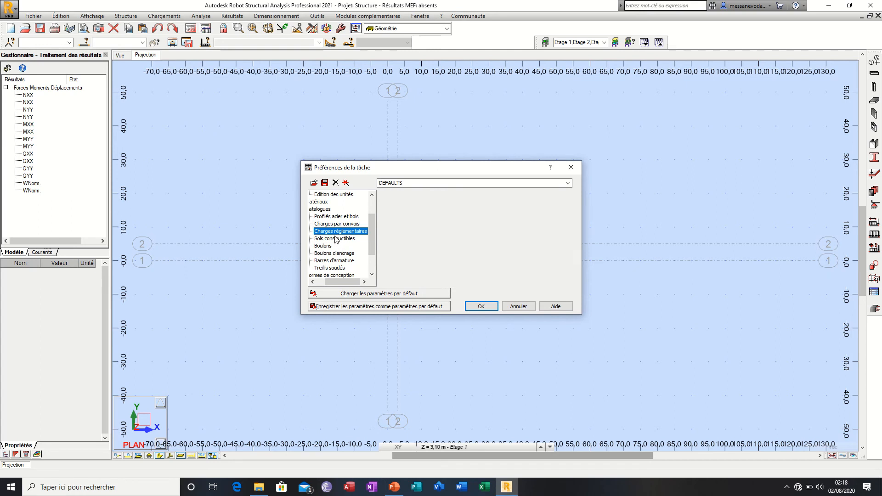
click(336, 254)
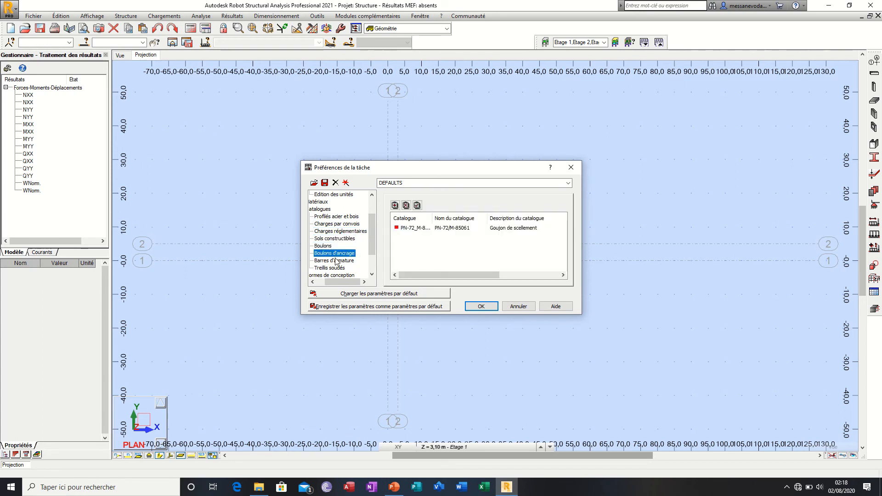
click(335, 261)
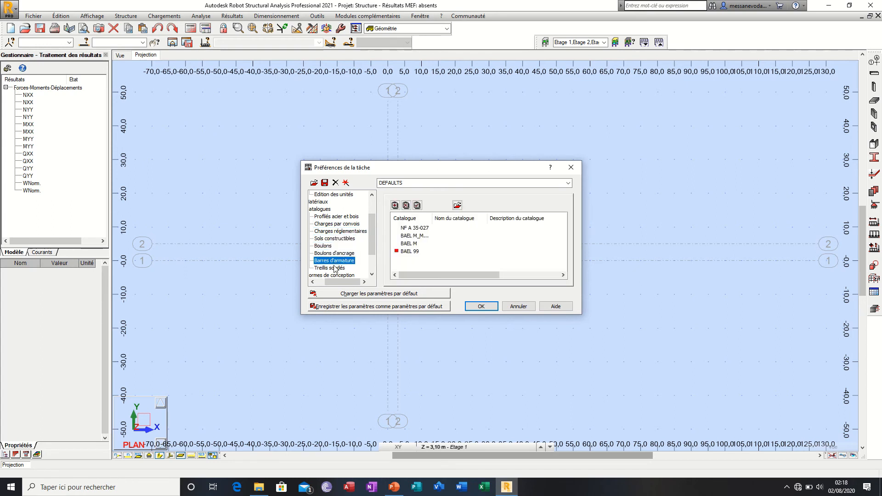
Step: Open the NF A 35-027 reinforcing bar catalogue, examine its bar definition table, and close it
drag(349, 285, 337, 285)
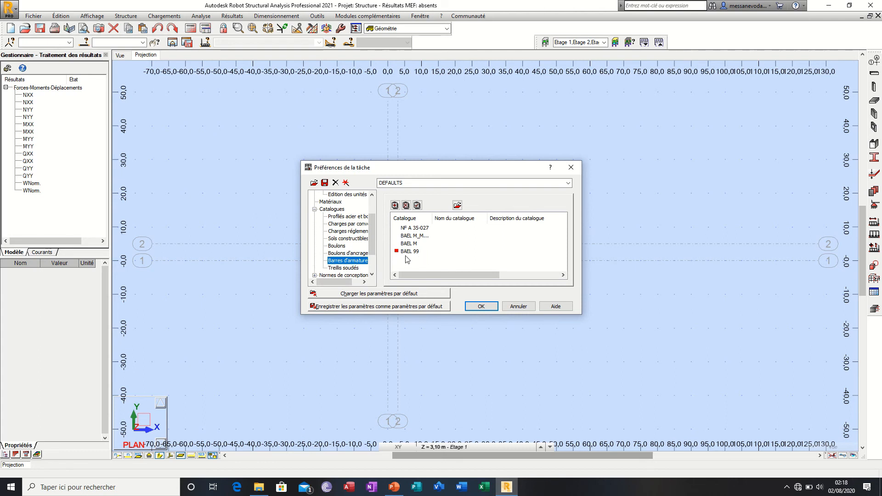
click(415, 229)
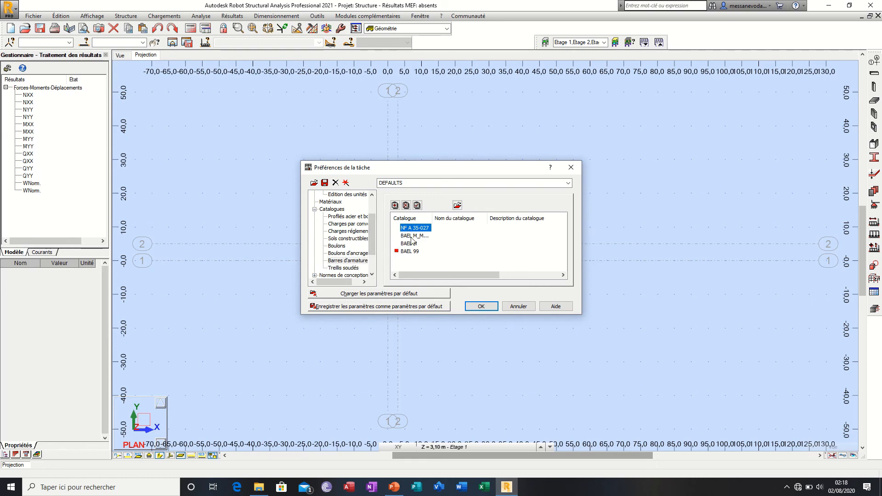
click(457, 206)
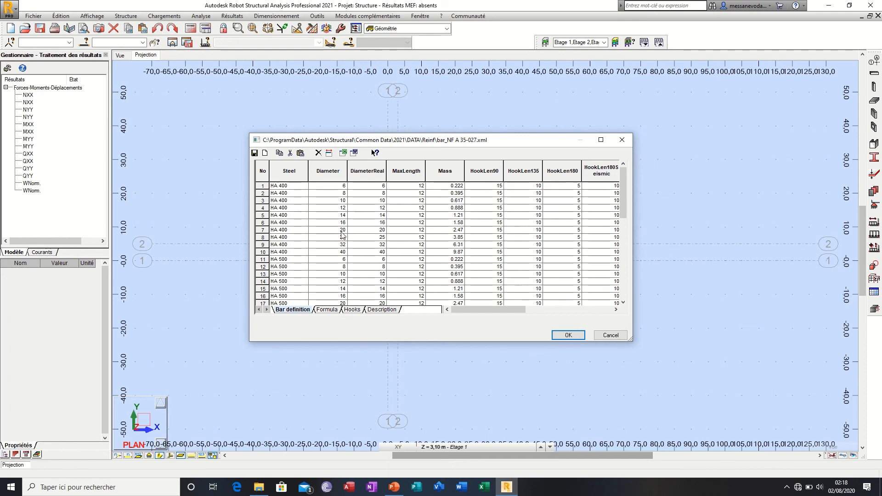
click(622, 140)
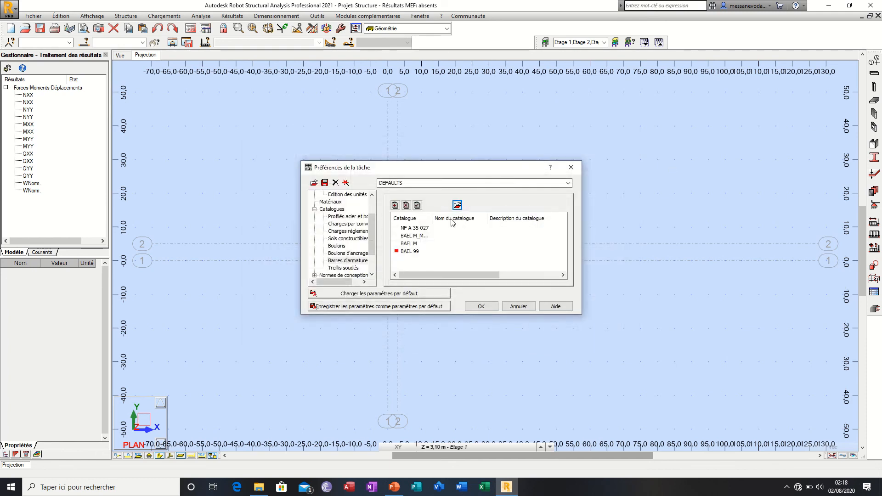
Step: Look through the reinforcing bar catalogues available to add, and close the list without adding any
click(395, 205)
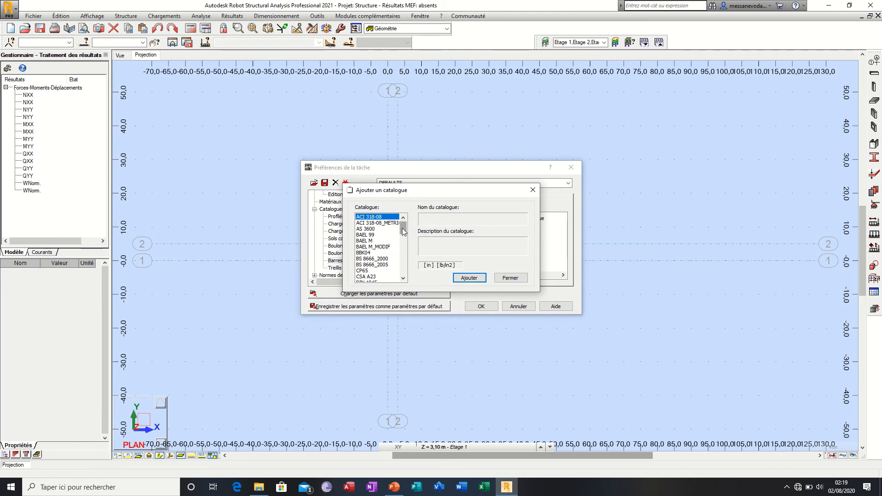
mouse_move(402, 228)
mouse_down()
mouse_move(400, 271)
mouse_move(411, 228)
mouse_up()
click(533, 190)
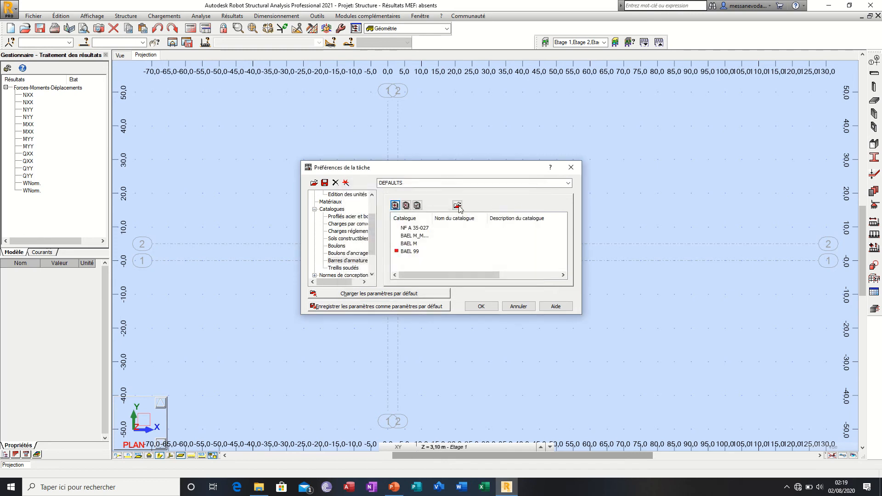
Step: Make the BAEL M_MODIF reinforcing bar catalogue current, and set BAEL 99 as the current catalogue again
click(404, 236)
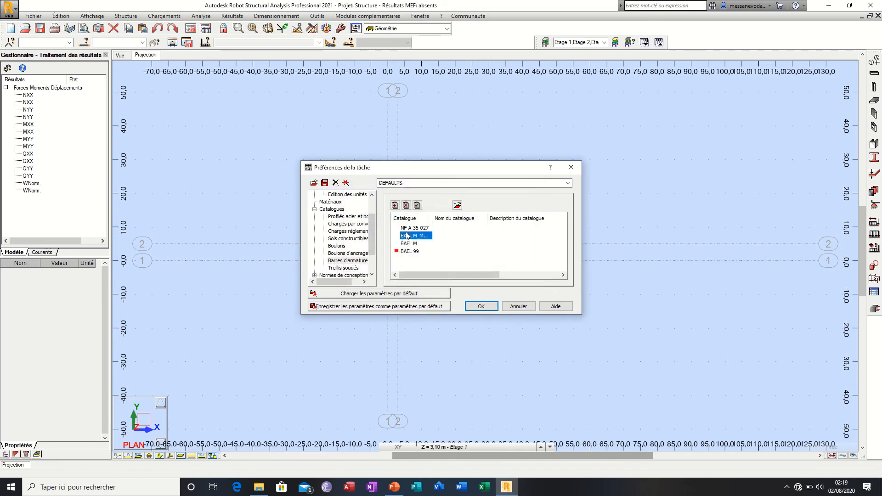
click(418, 206)
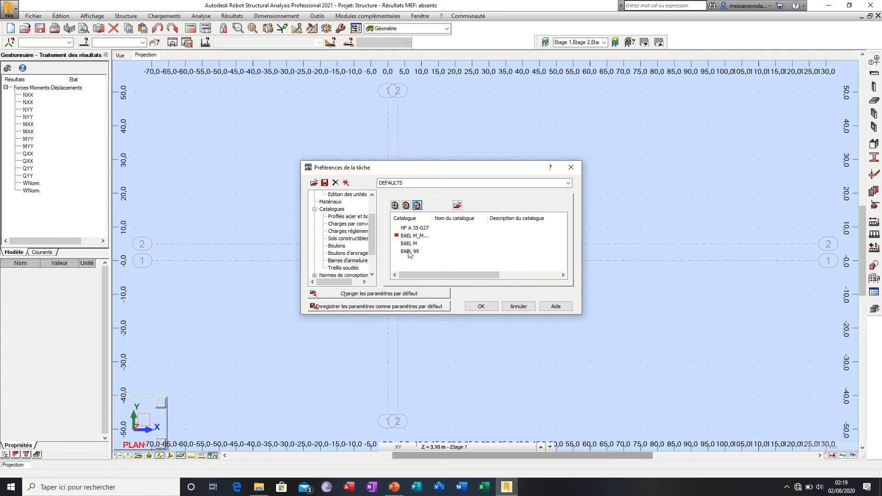
click(404, 252)
click(418, 206)
Step: Examine the Treillis soudés catalogues and open the Normes de conception settings
scroll(367, 248, down, 2)
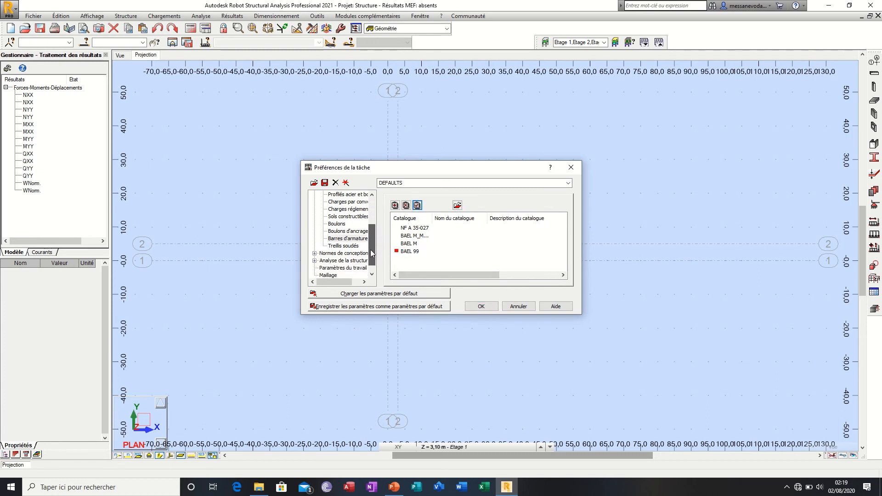
click(344, 239)
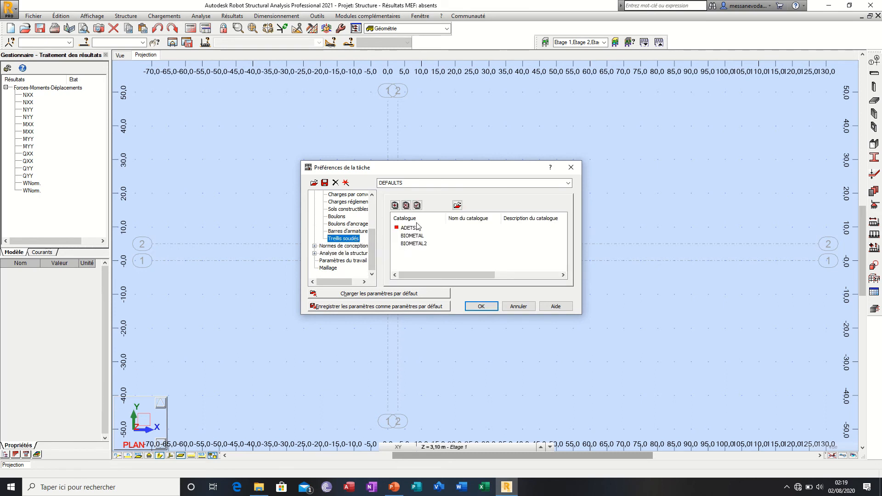
click(315, 247)
click(326, 246)
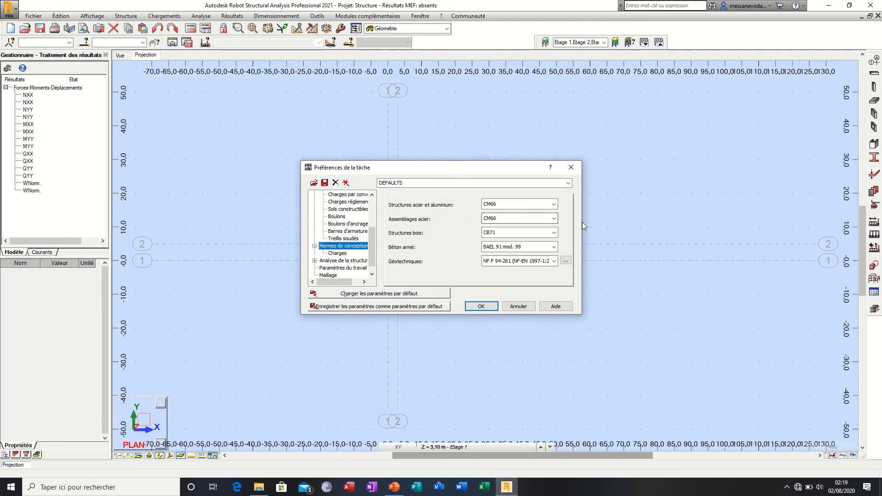
Step: Examine the design codes offered for steel and aluminium structures, steel connections and timber structures, keeping the selected ones
click(523, 204)
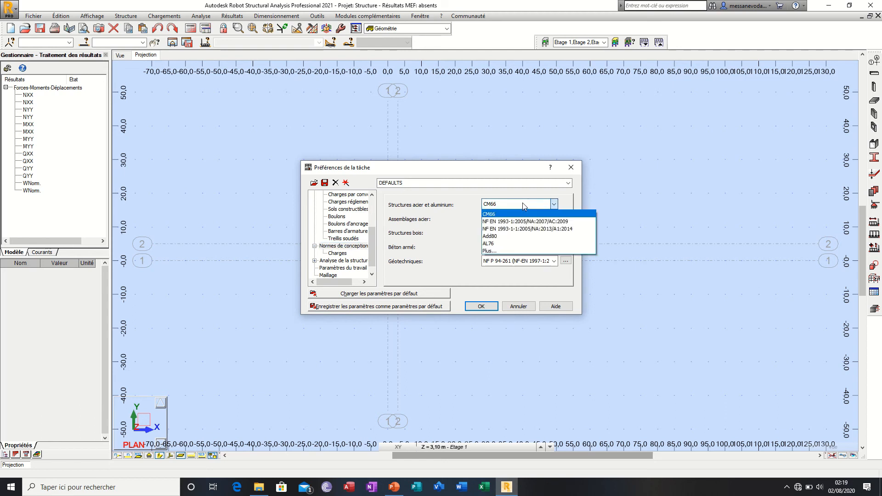
click(523, 203)
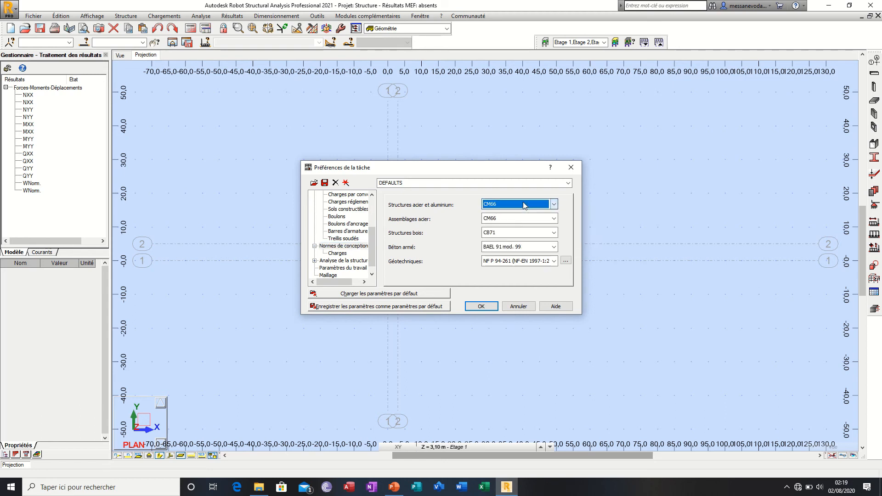
click(526, 220)
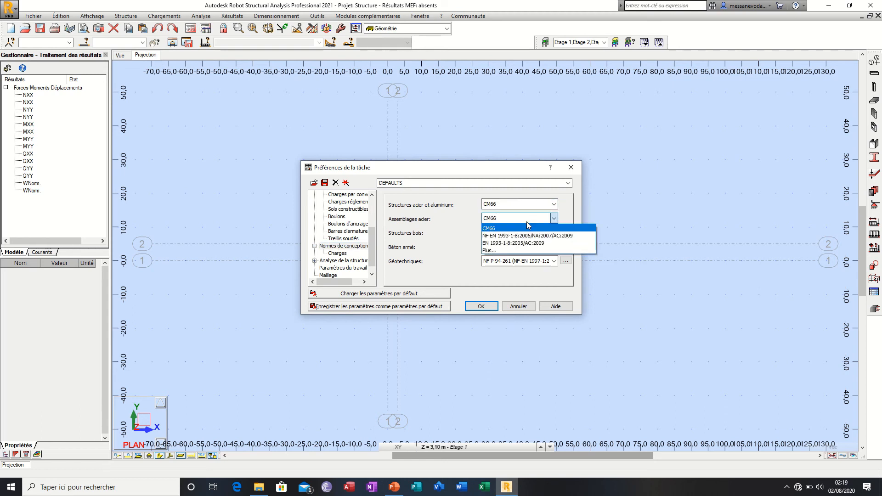
click(528, 227)
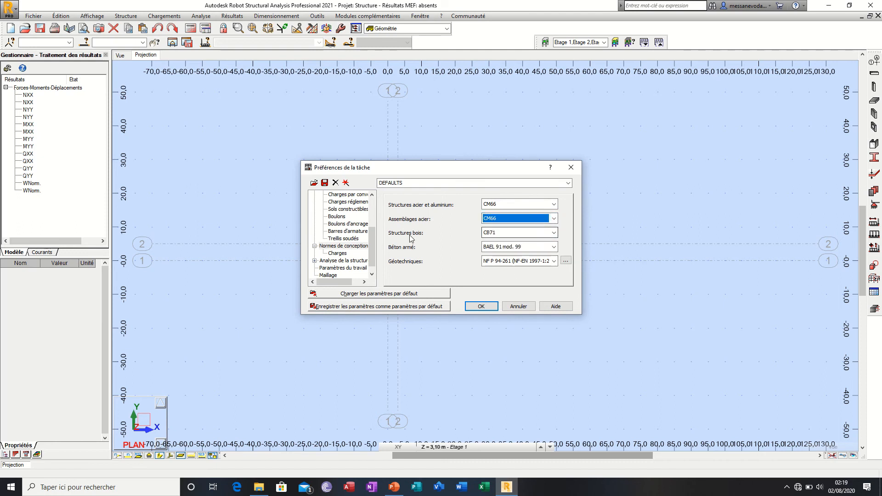
click(513, 235)
click(515, 236)
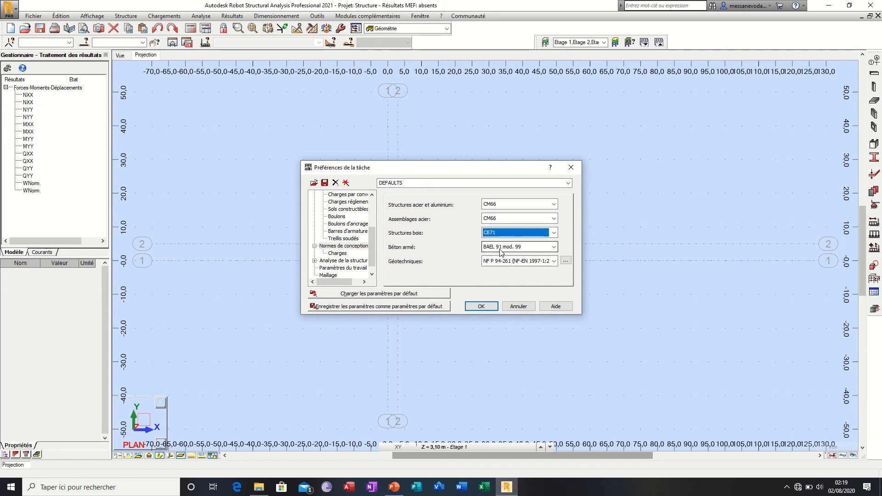
Step: Set the Béton armé code to NF EN 1992-1-1:2004/A1:2014/NA:2007, and change it to Eurocode 2
click(532, 249)
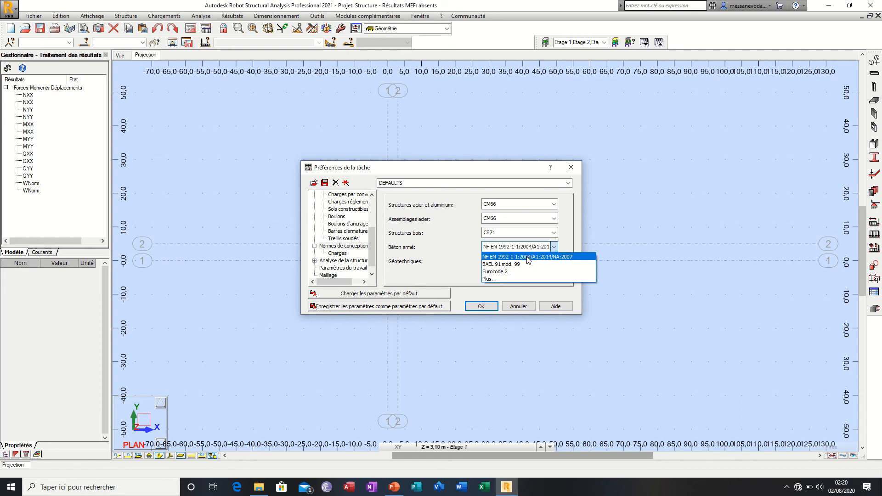
click(529, 257)
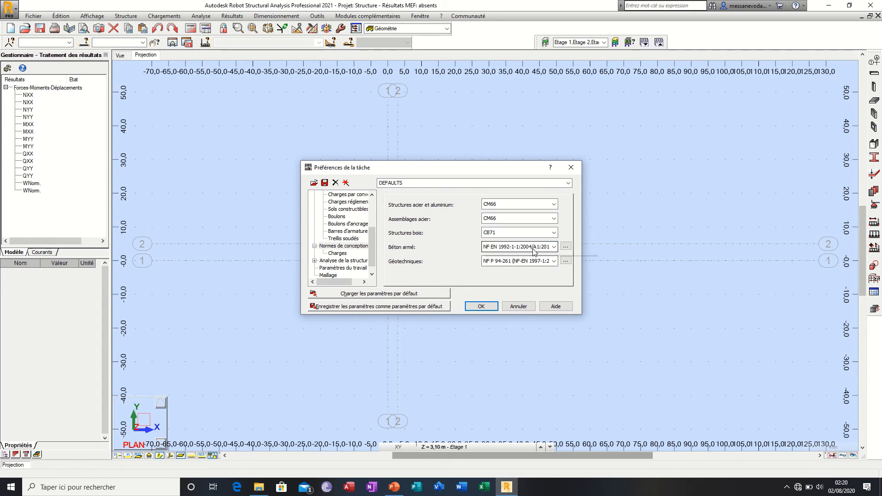
click(534, 252)
click(520, 272)
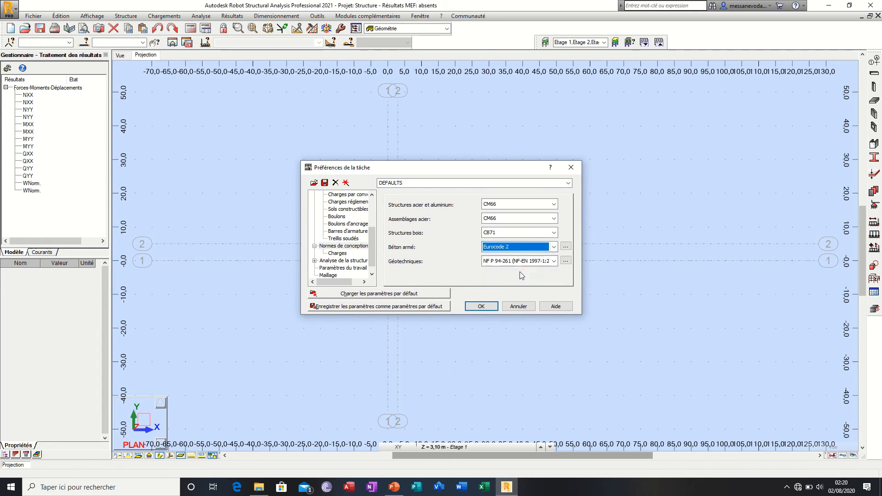
Step: Examine the partial coefficients of the Eurocode 2 reinforced concrete code, and close their table
click(525, 247)
click(526, 247)
click(565, 247)
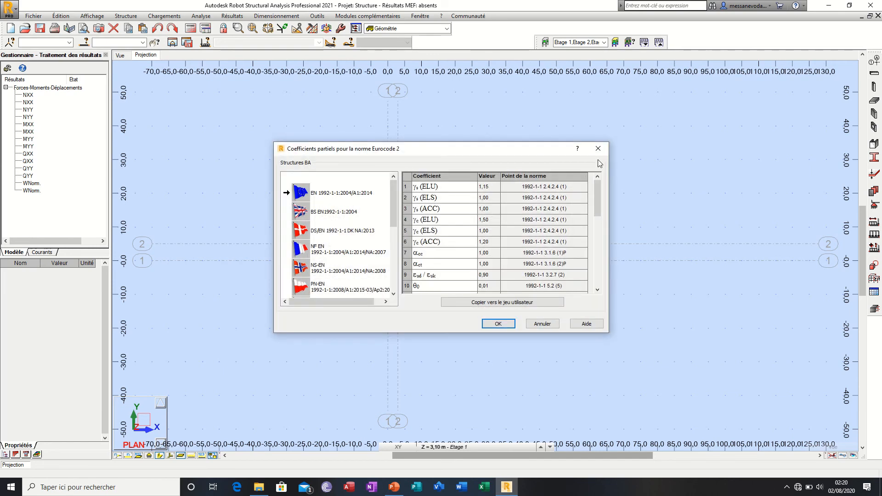
click(598, 148)
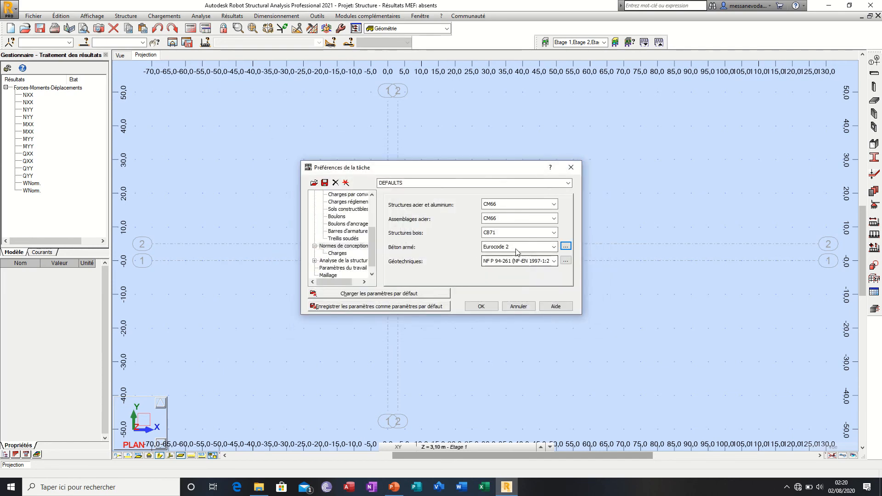
Step: Open the code list configuration for Béton armé and look through the codes available by country
click(542, 247)
click(489, 279)
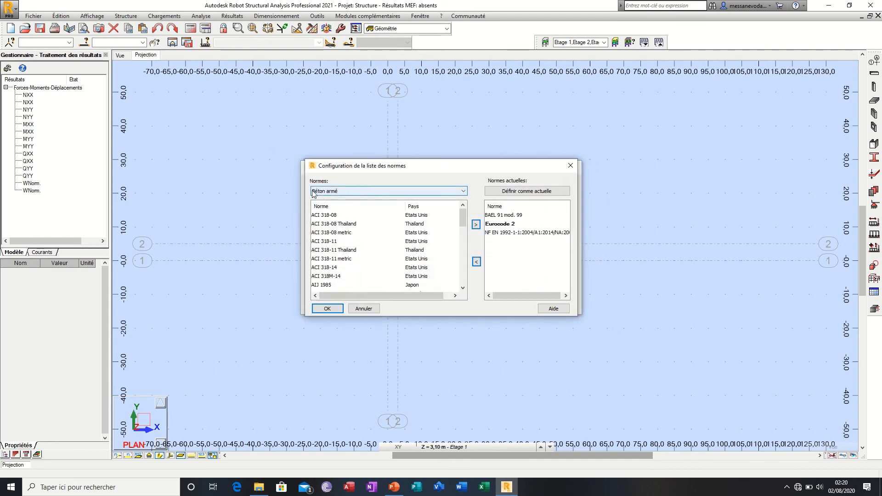
scroll(324, 263, down, 10)
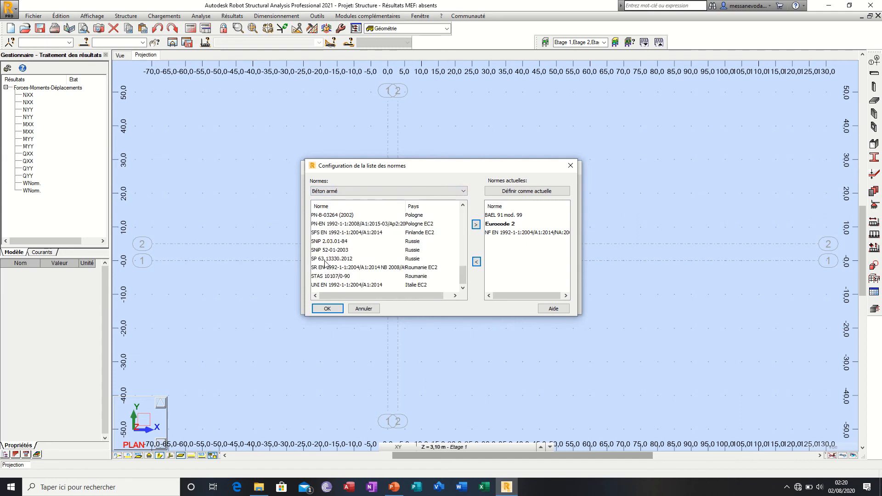
scroll(324, 269, up, 10)
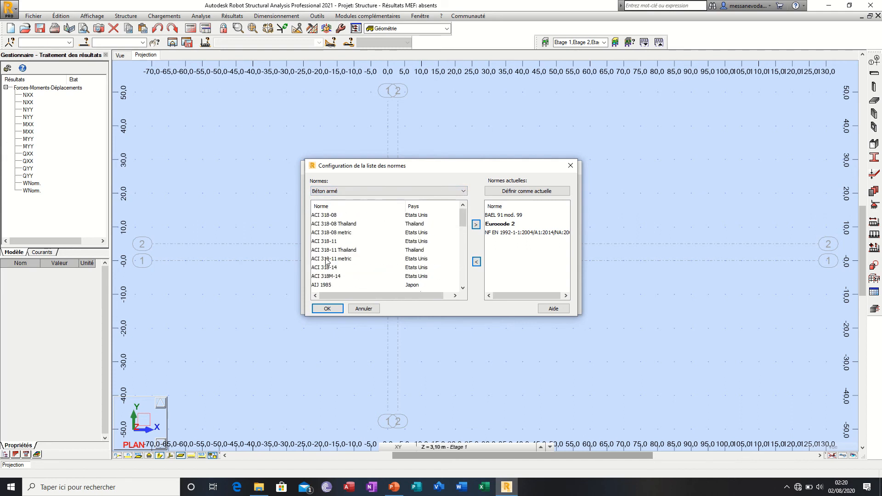
Step: Add ACI 318-08 to the current reinforced concrete codes and remove it again
click(327, 216)
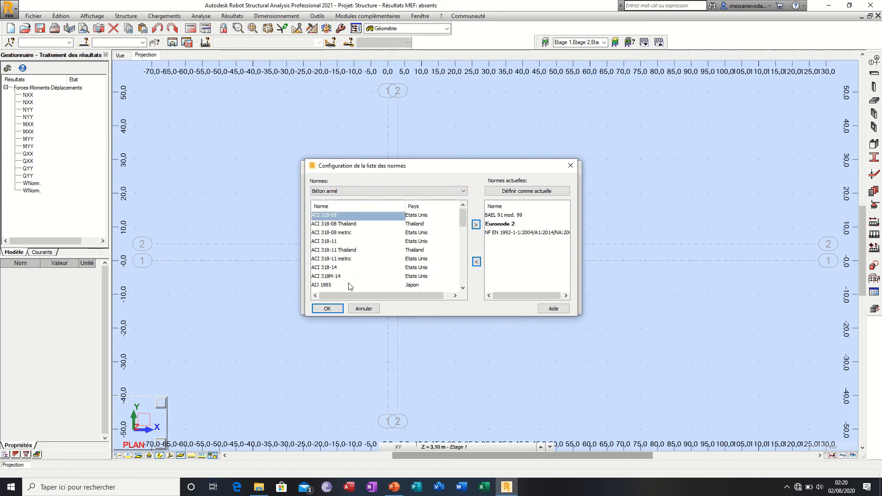
click(477, 225)
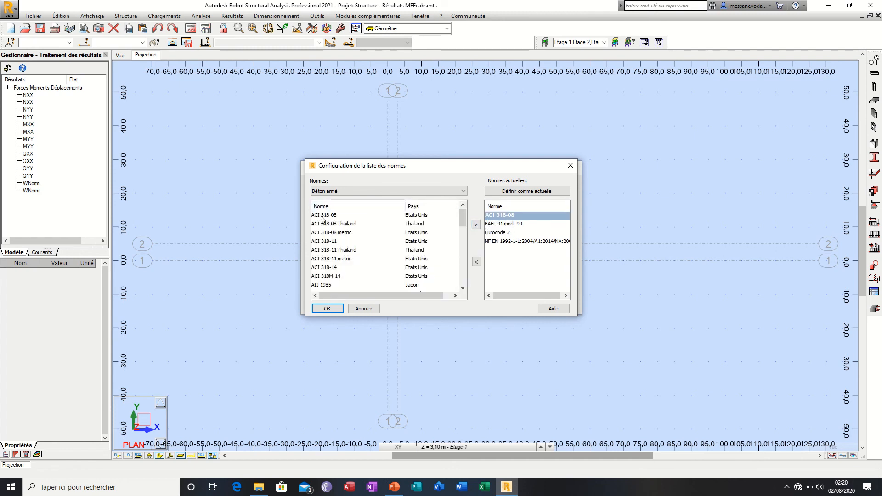
click(476, 263)
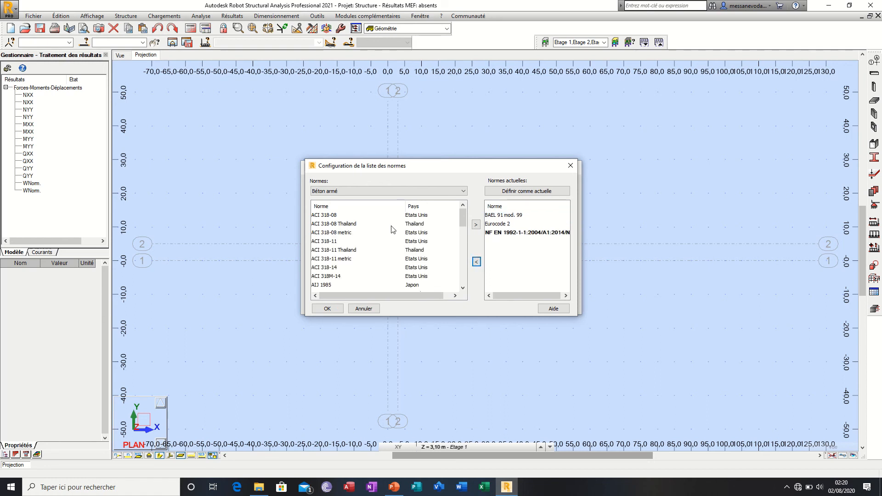
Step: Add IS 456 : 2000 to the current reinforced concrete codes, define it as current, and confirm the code list
scroll(334, 261, down, 5)
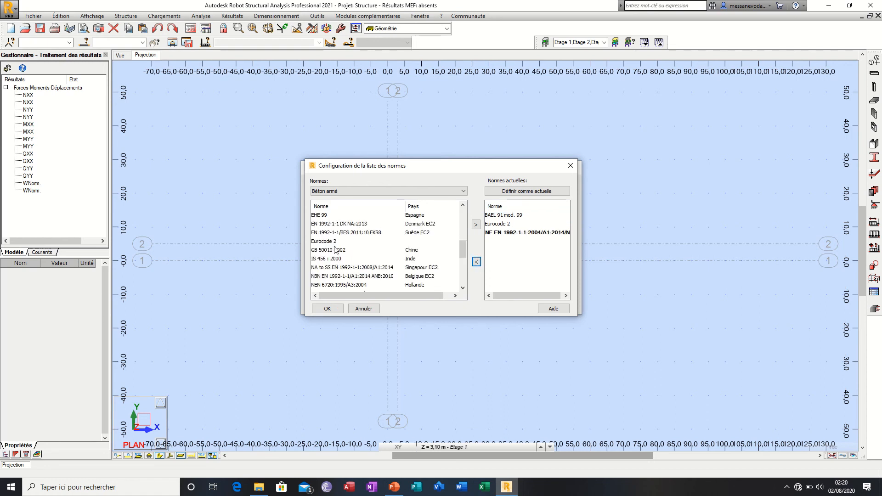
click(331, 242)
click(331, 252)
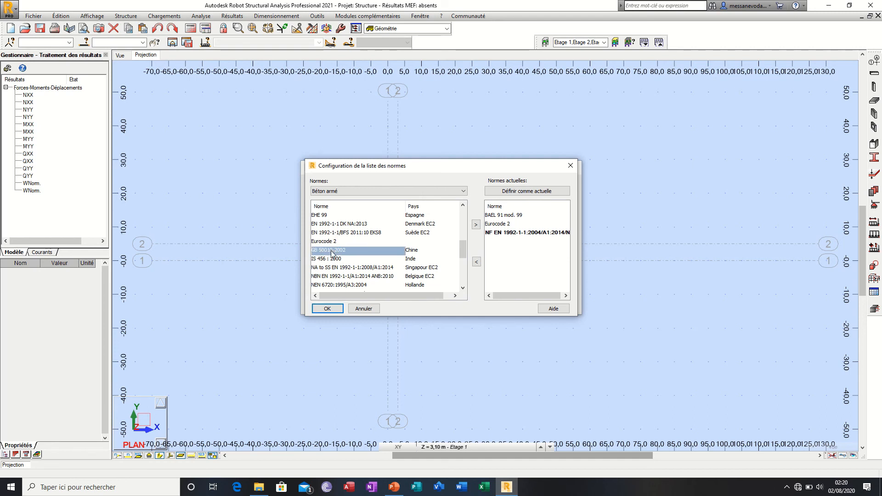
click(334, 259)
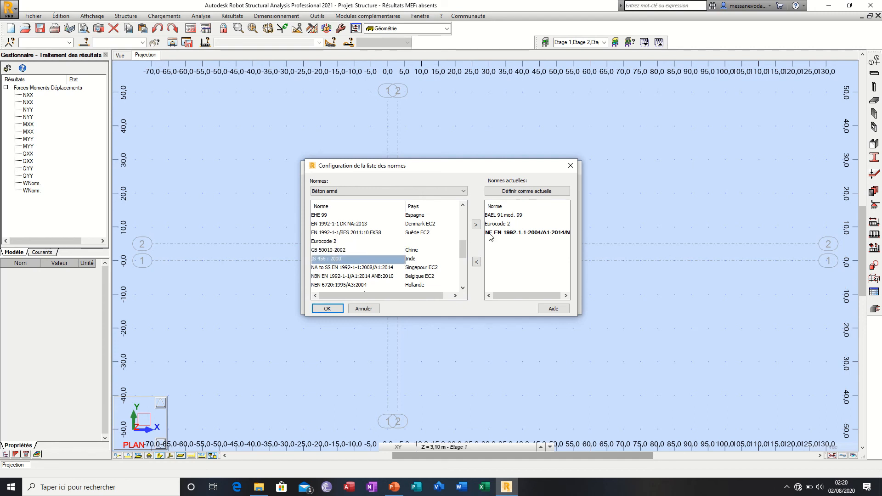
click(476, 226)
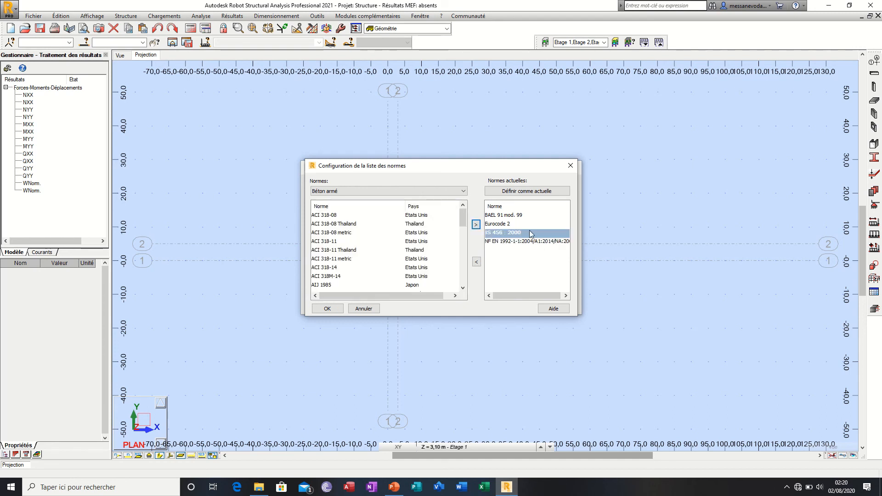
click(529, 192)
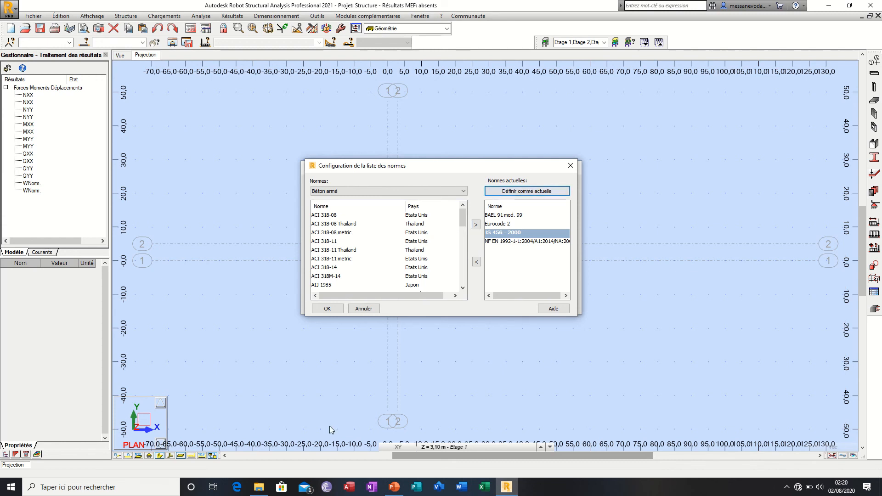
click(327, 308)
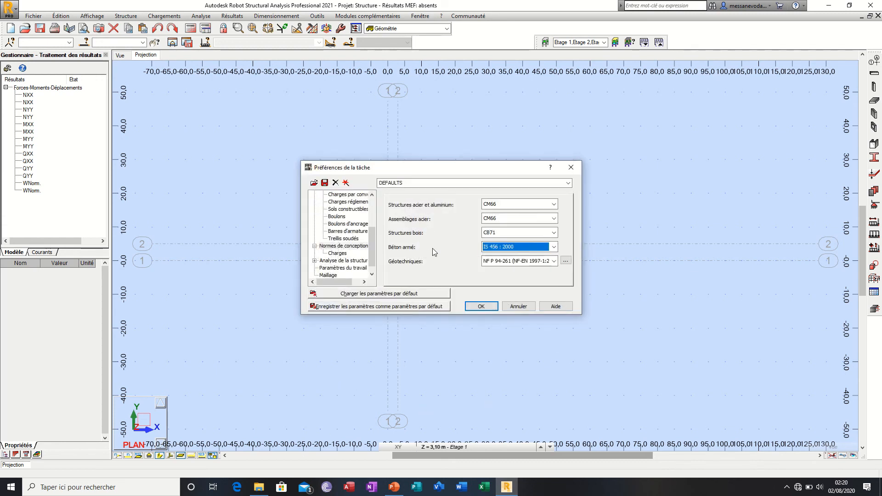
Step: Set the Béton armé code to BAEL 91 mod. 99 and confirm it as current in the code list configuration
click(555, 248)
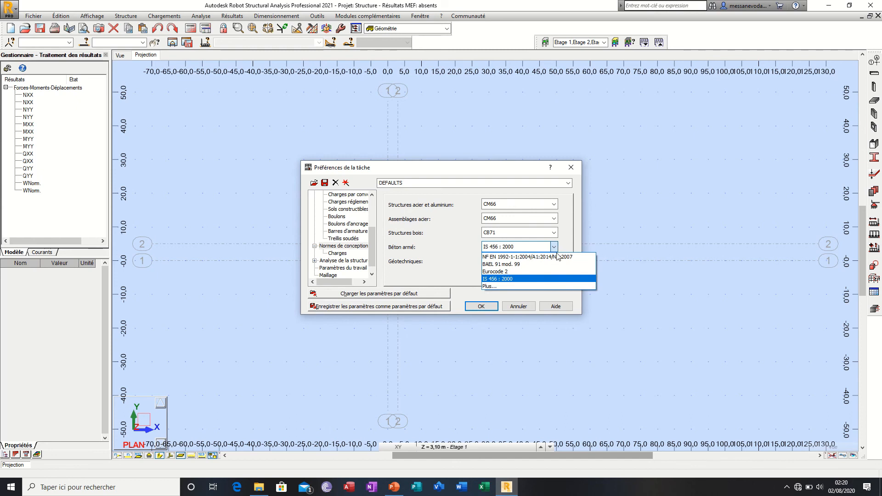
click(542, 265)
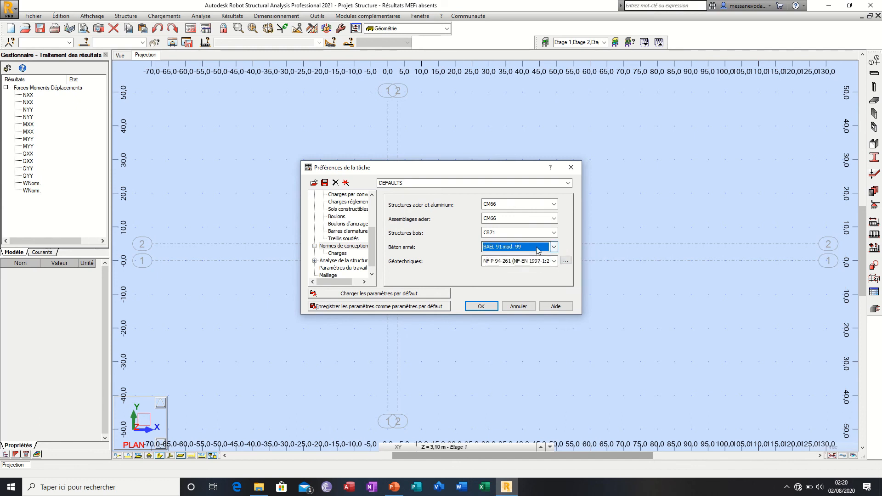
click(554, 248)
click(544, 275)
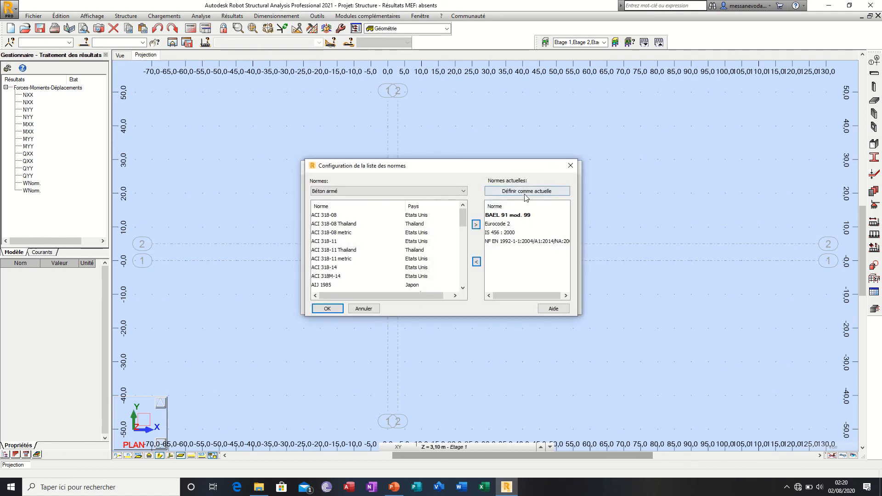
click(527, 191)
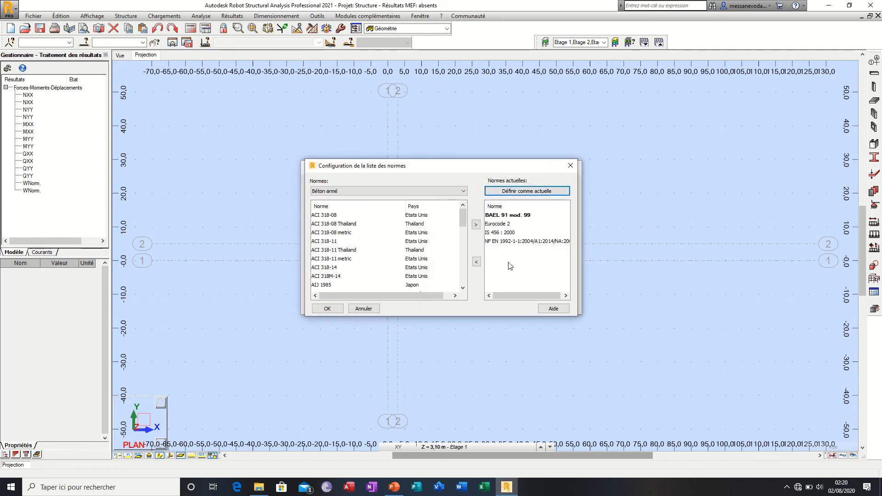
click(327, 308)
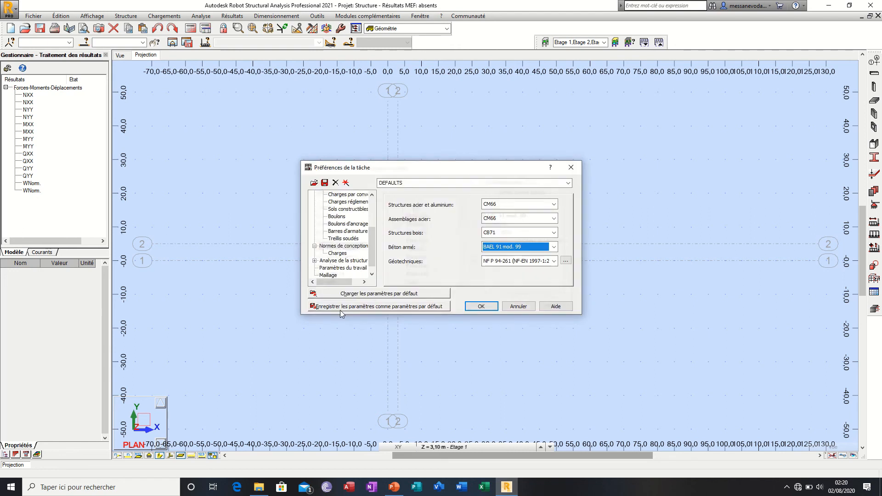
Step: Open the code list configuration for Géotechniques, look through the codes available by country, and close it with the list as is
click(554, 261)
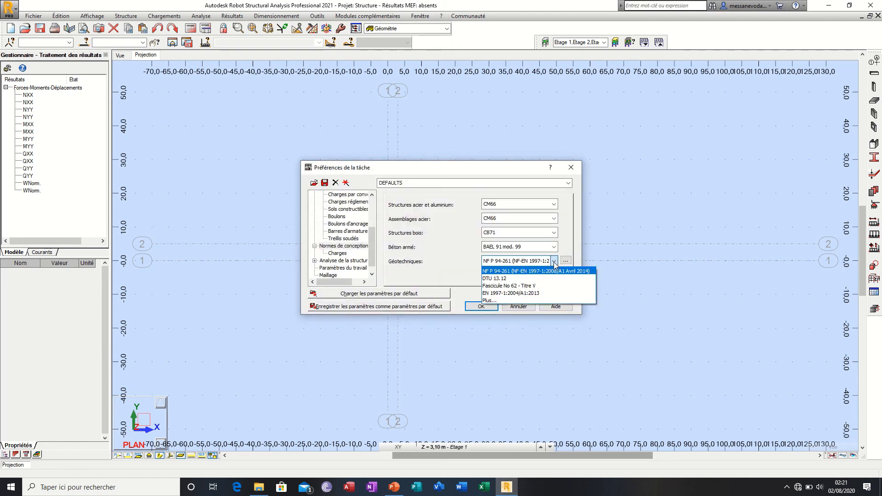
click(522, 301)
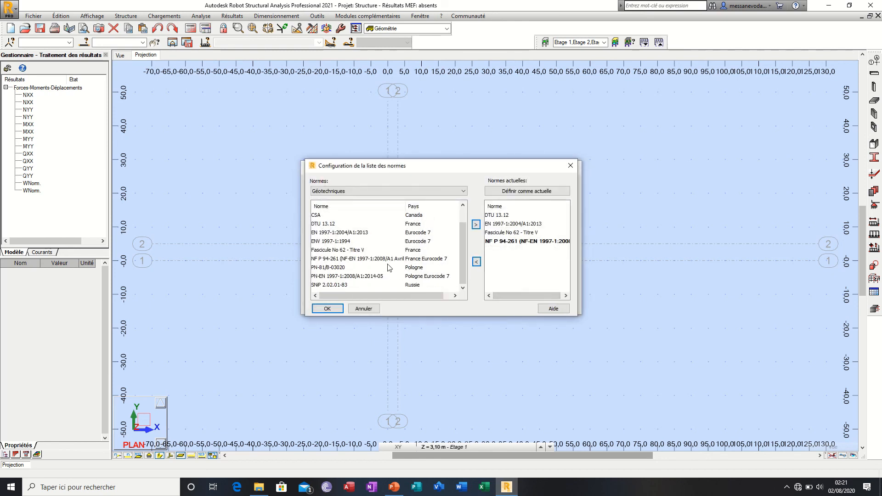
scroll(386, 266, up, 1)
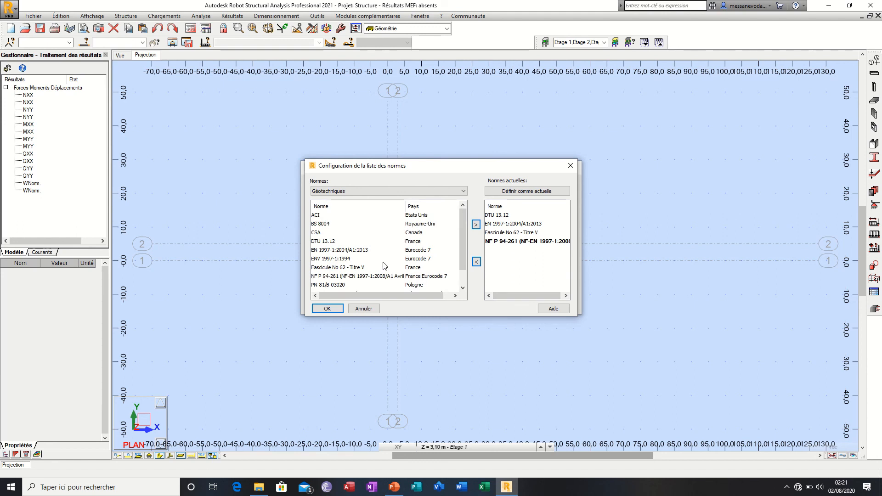
scroll(334, 263, down, 1)
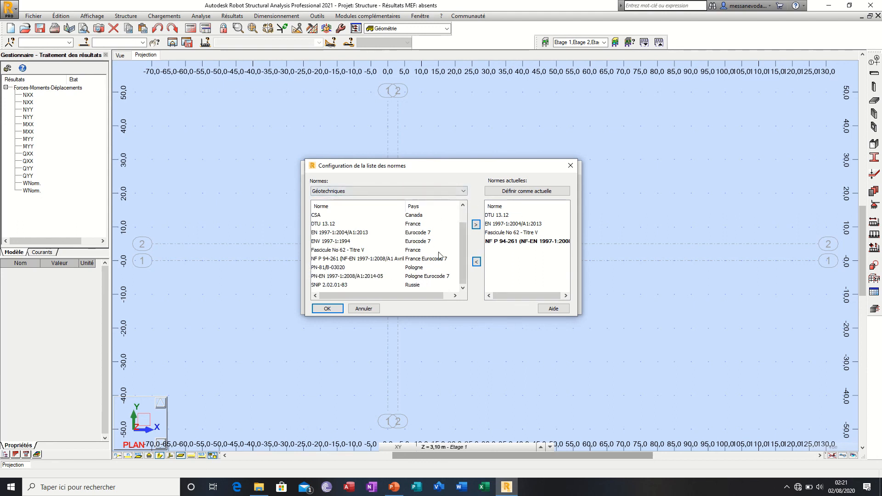
click(327, 308)
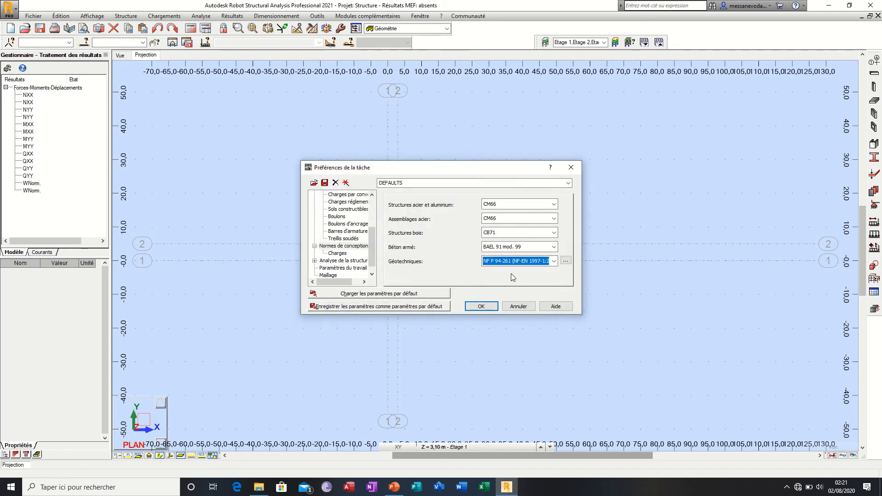
Step: Set the Pondérations code for Charges to BAEL 91 and look over the other available combination codes
click(340, 253)
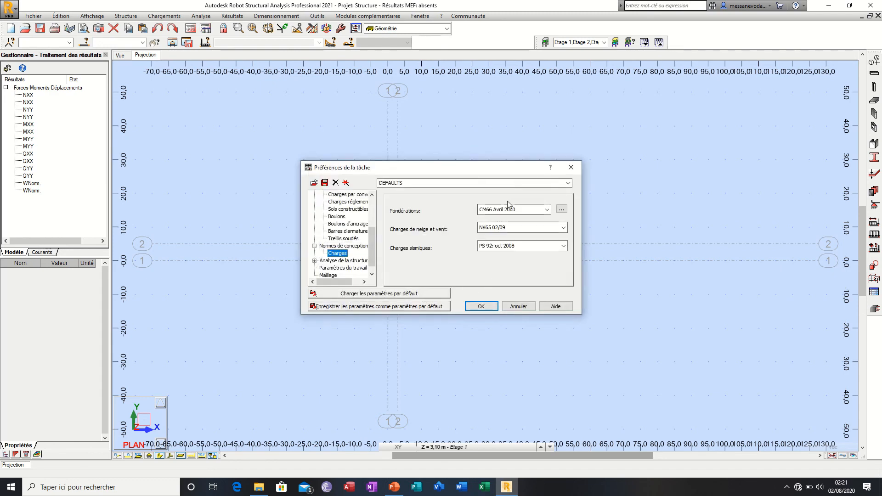
click(547, 209)
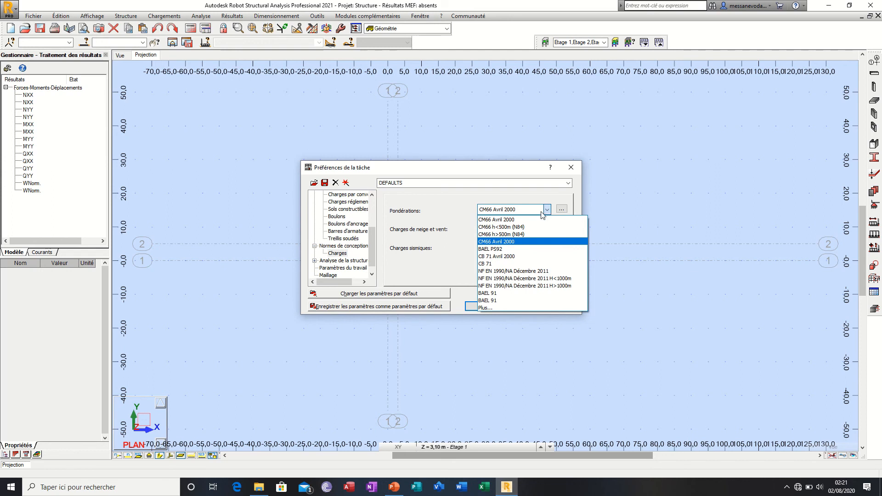
click(506, 301)
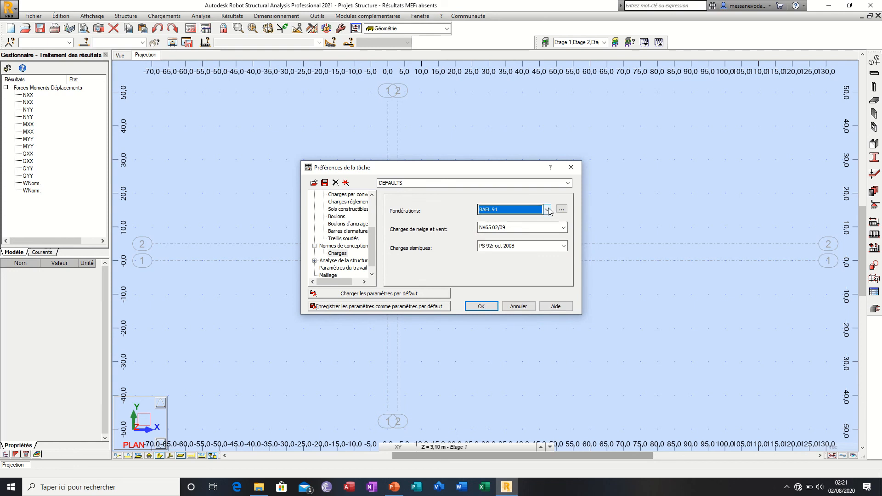
click(547, 210)
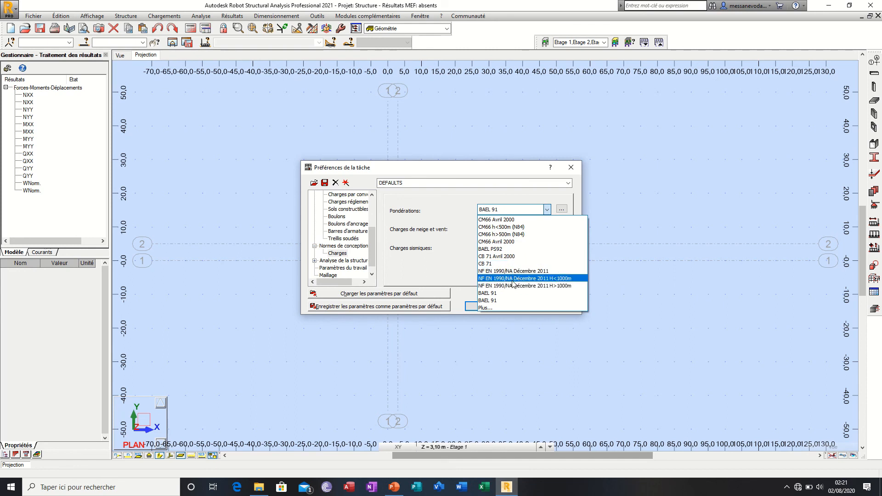
click(453, 263)
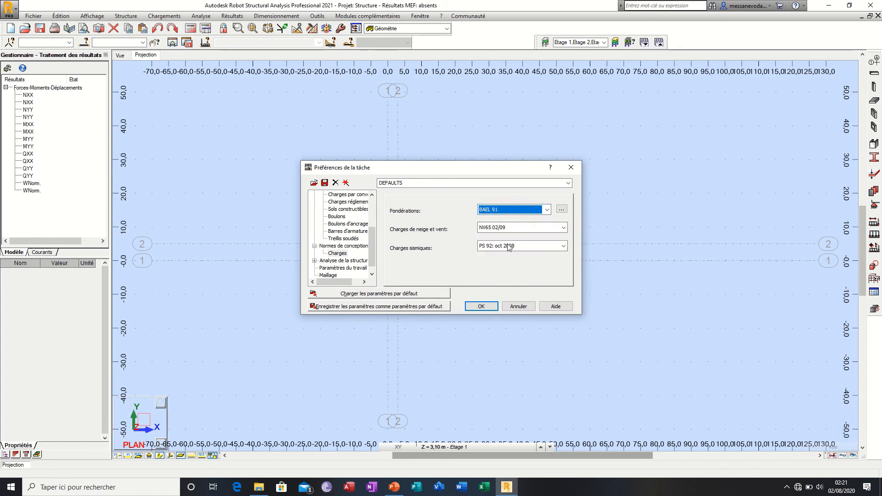
Step: Look through the available snow and wind load codes and the seismic load codes, including the seismic code list configuration
click(527, 232)
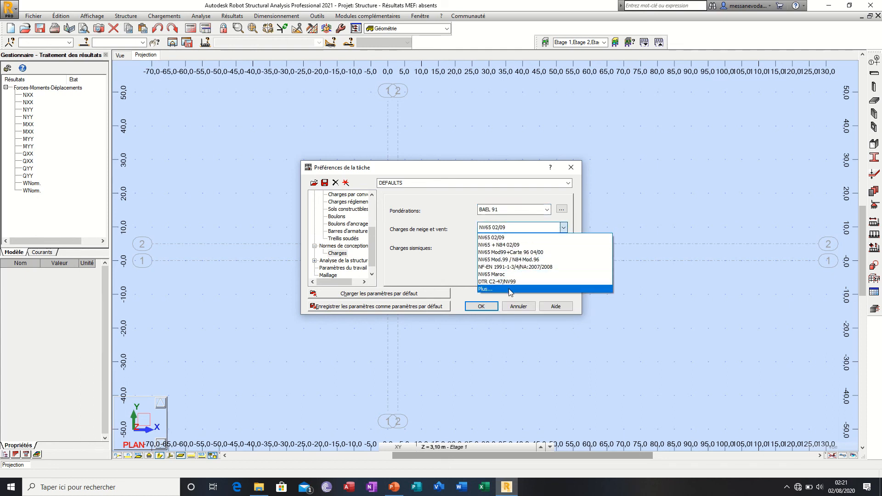
click(468, 277)
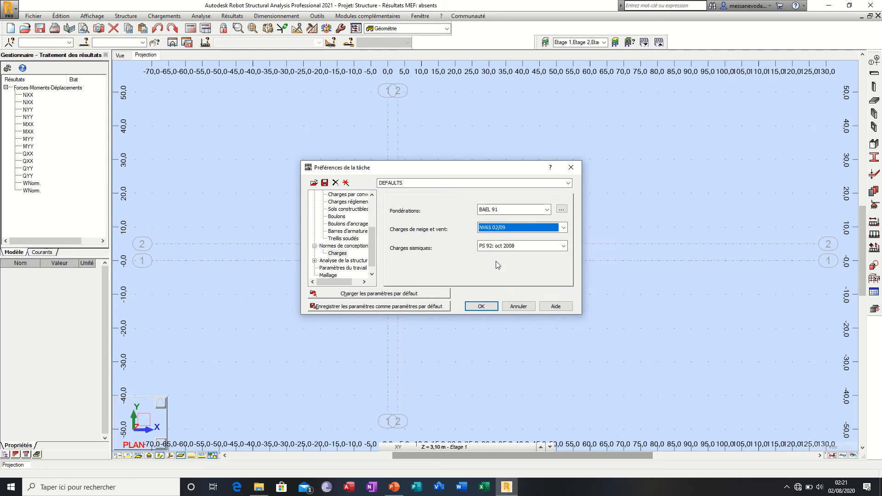
click(524, 244)
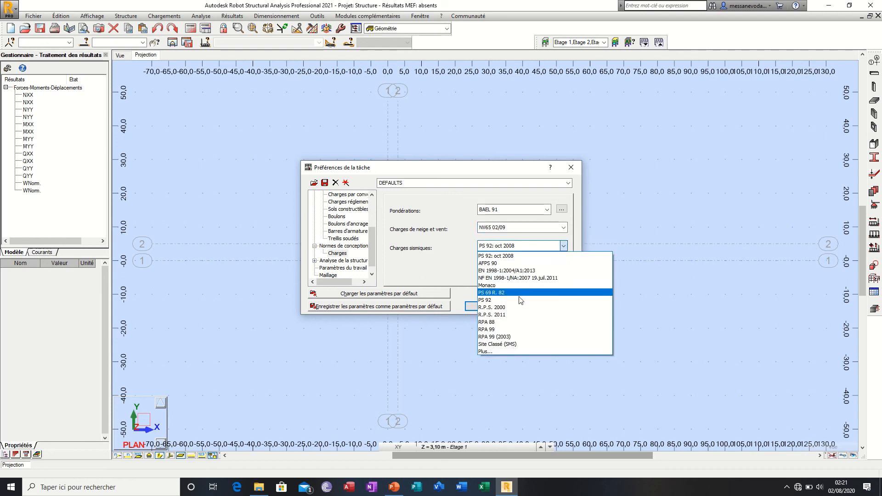
click(492, 351)
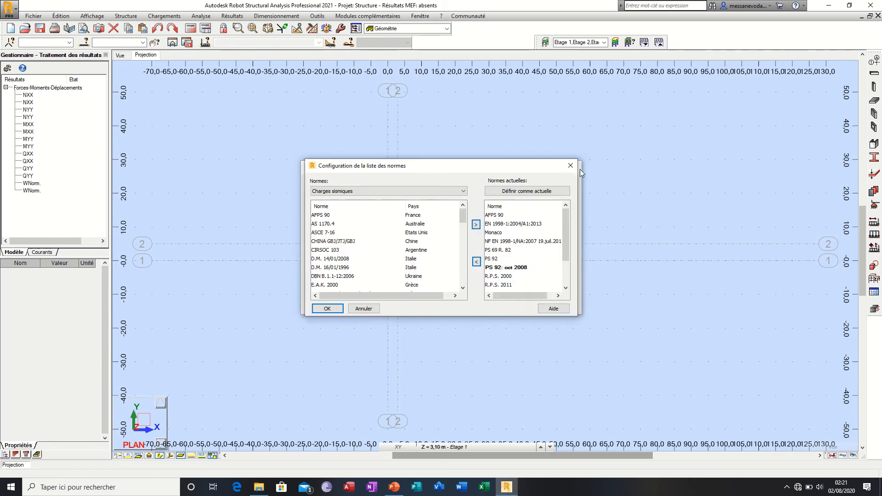
click(570, 166)
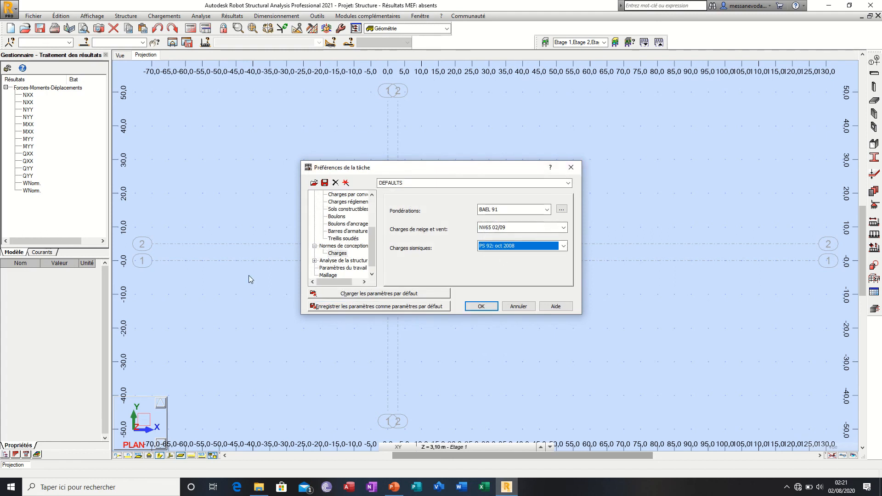
Step: Examine the modal, non-linear and seismic analysis preferences, the work parameters and the Maillage settings
click(315, 261)
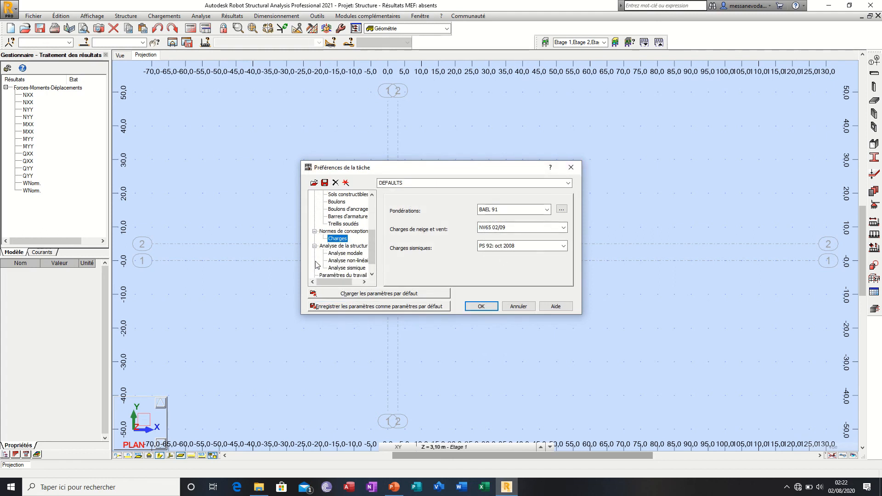
key(Down)
click(350, 253)
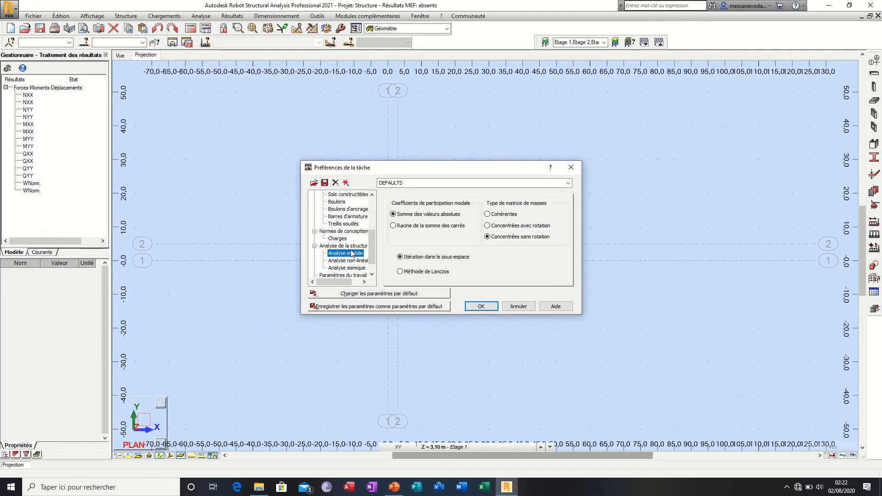
drag(371, 246, 372, 253)
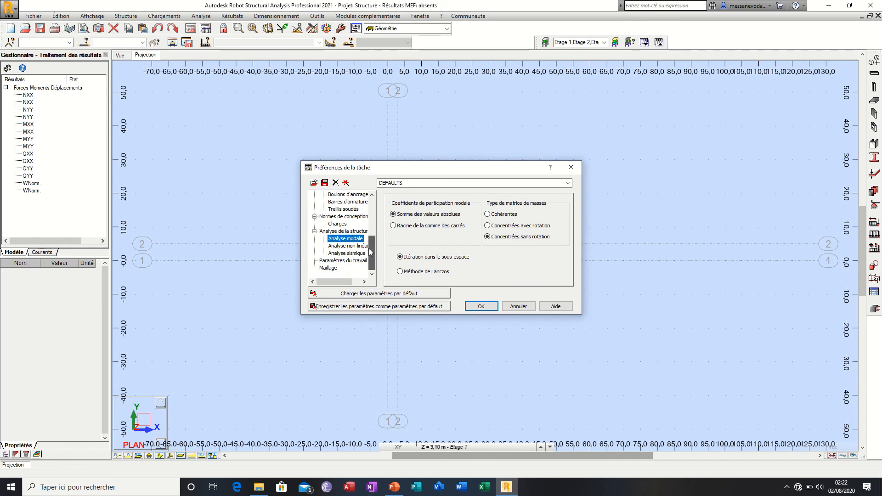
click(357, 247)
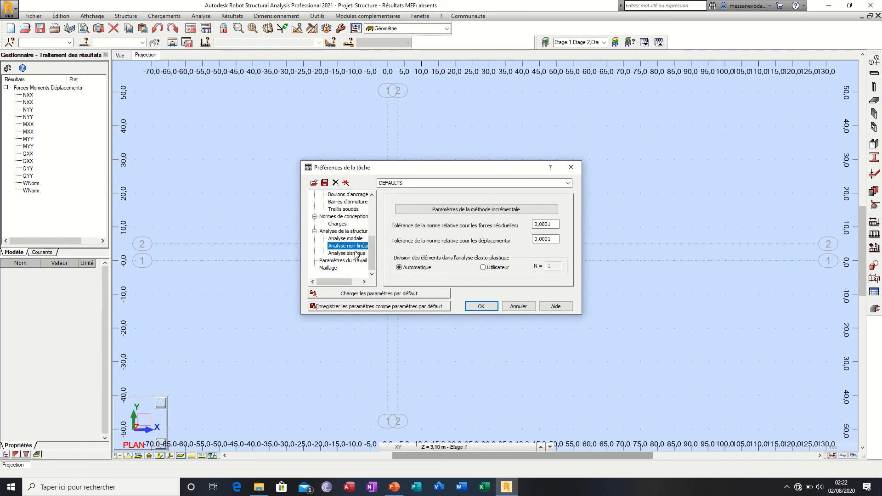
click(357, 254)
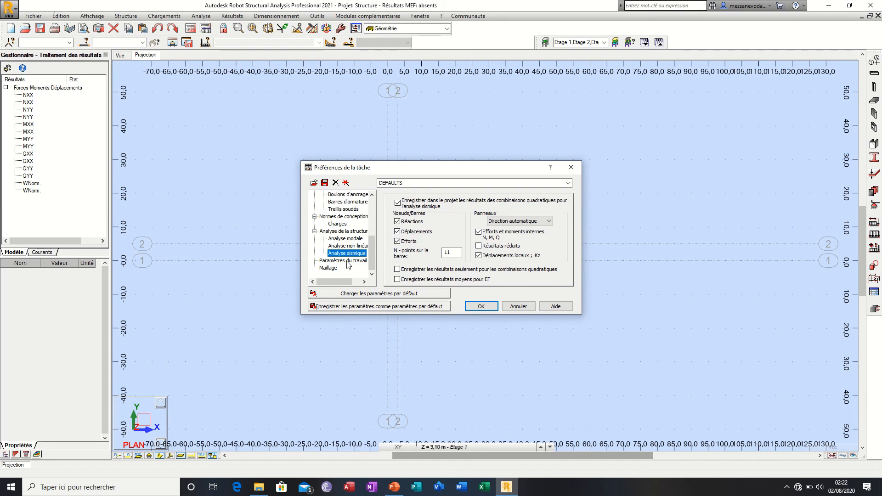
click(347, 261)
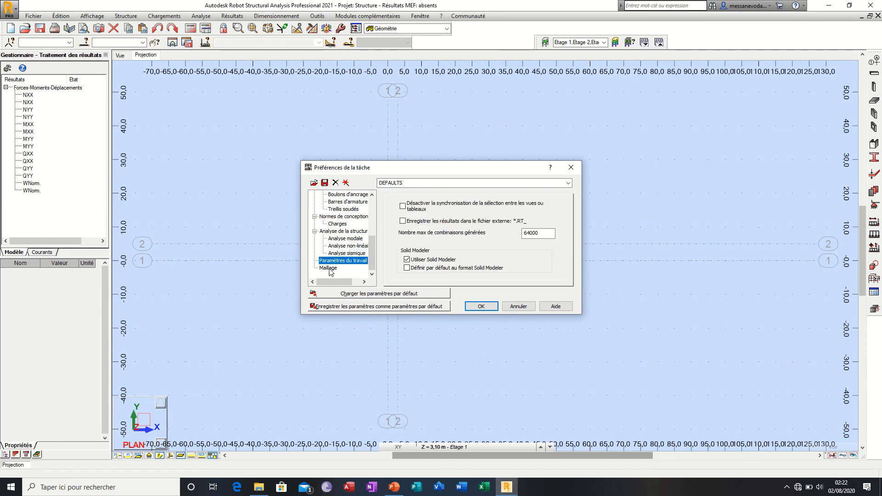
click(329, 269)
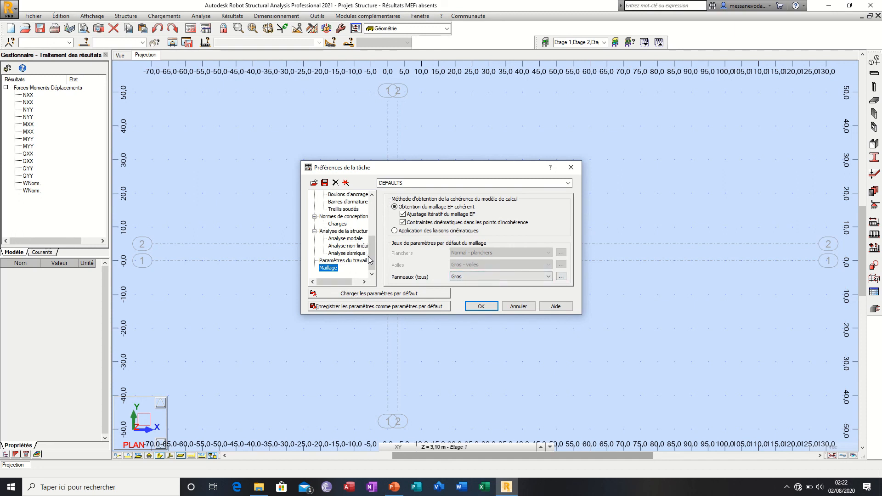
Step: Return to Unités et formats and view the dialog for saving the task preferences to a file, without saving
drag(372, 258, 378, 215)
click(339, 196)
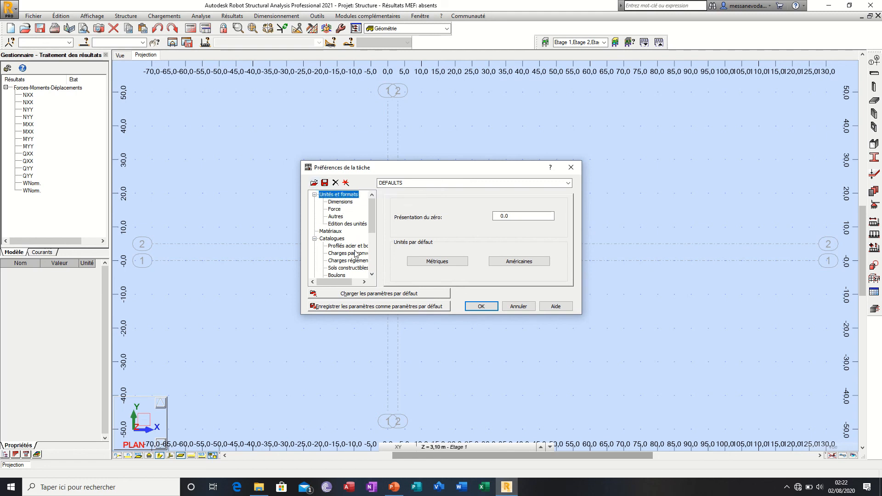
click(324, 183)
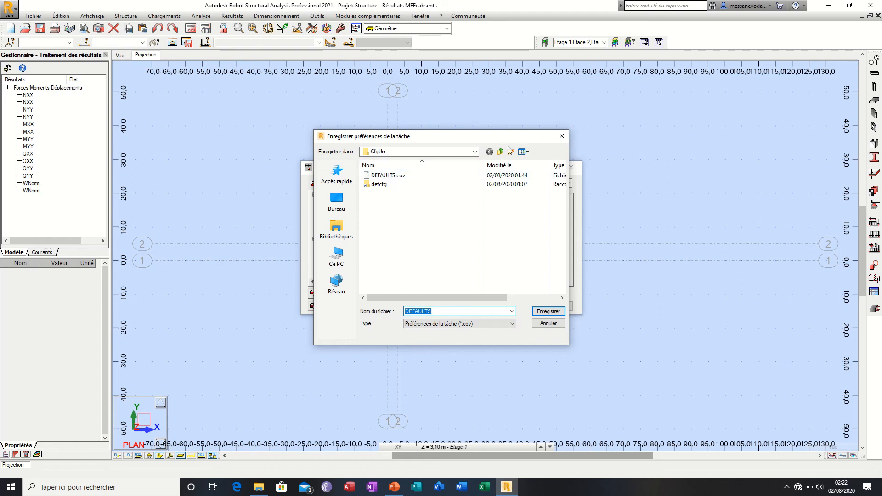
click(562, 136)
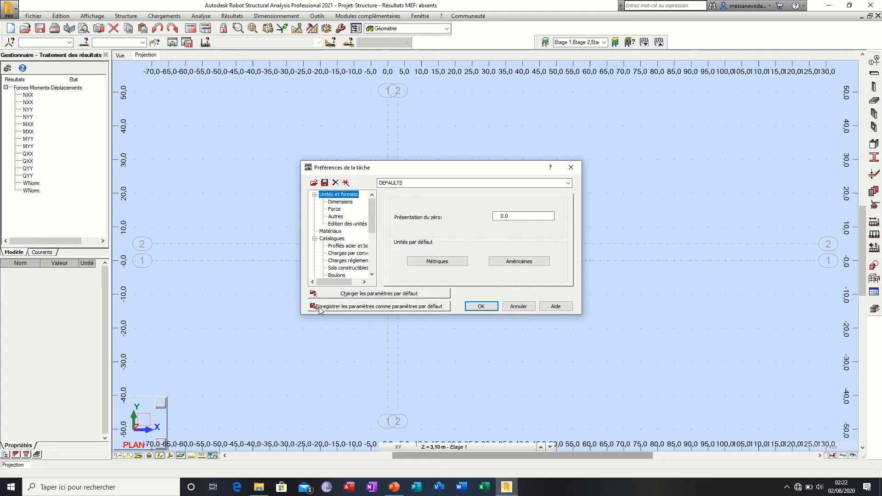
Step: Call up saving the parameters as defaults, decline it, and apply the task preferences to the current project
click(401, 311)
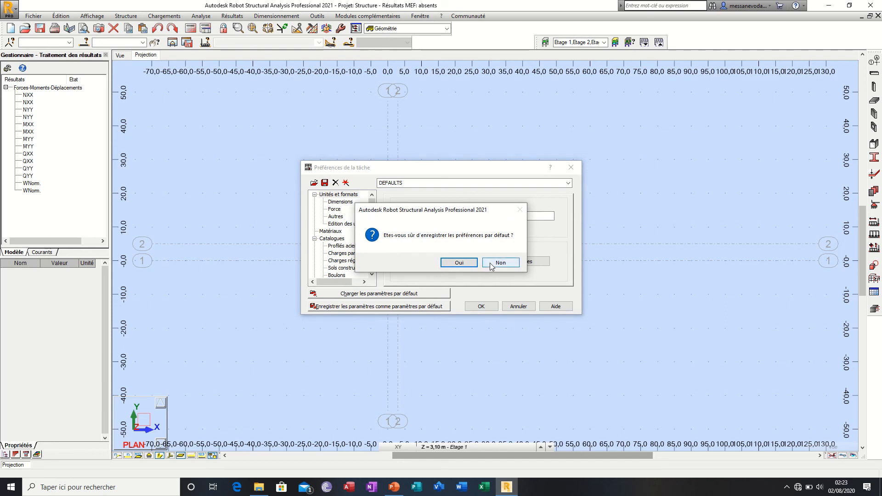
click(491, 265)
click(478, 308)
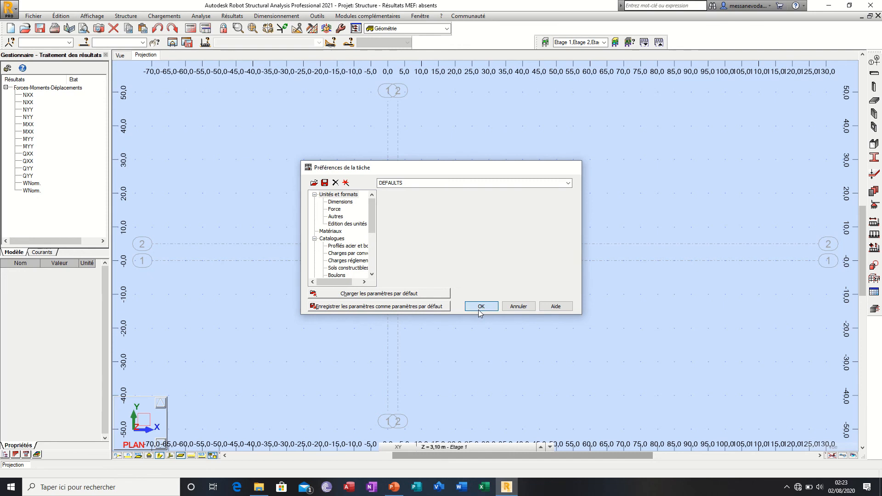
click(310, 17)
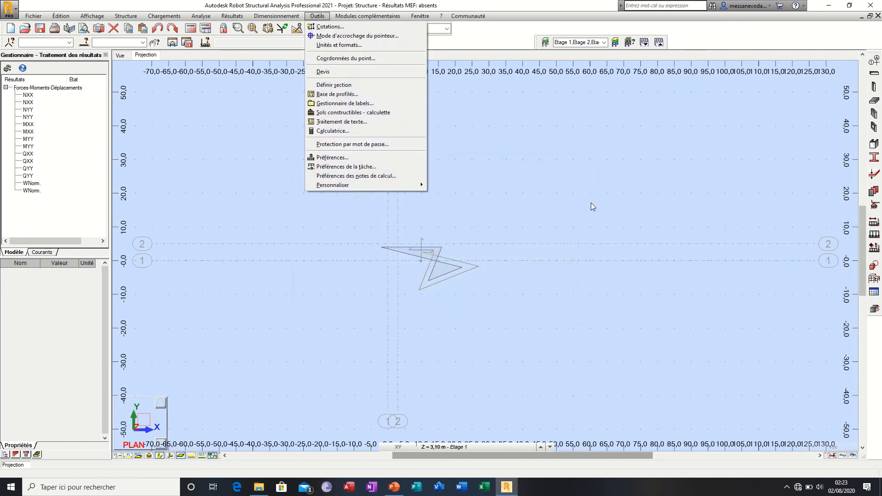
click(580, 188)
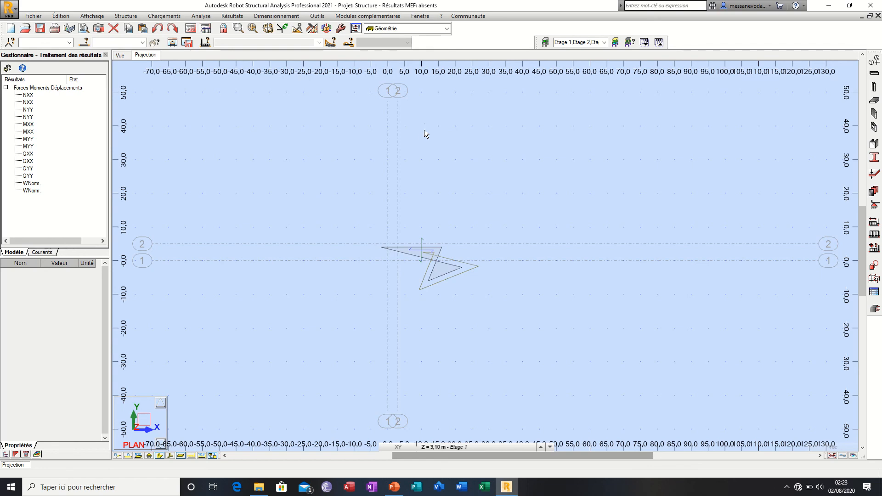
mouse_move(406, 4)
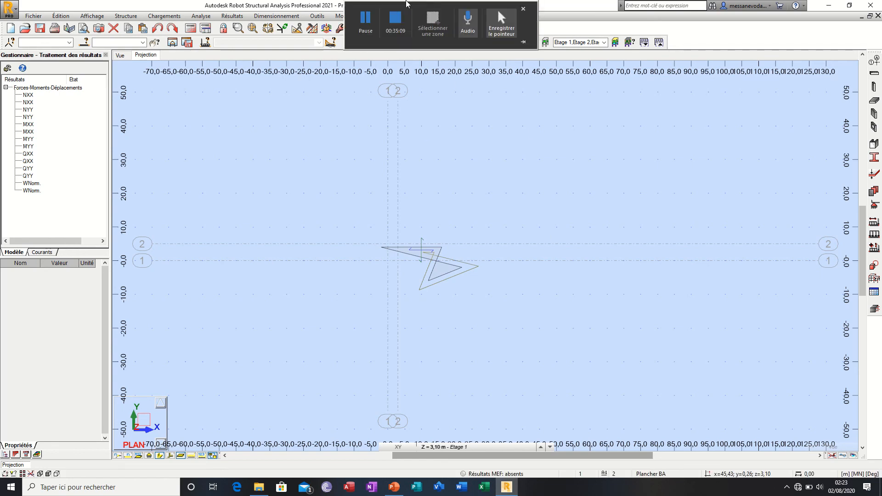